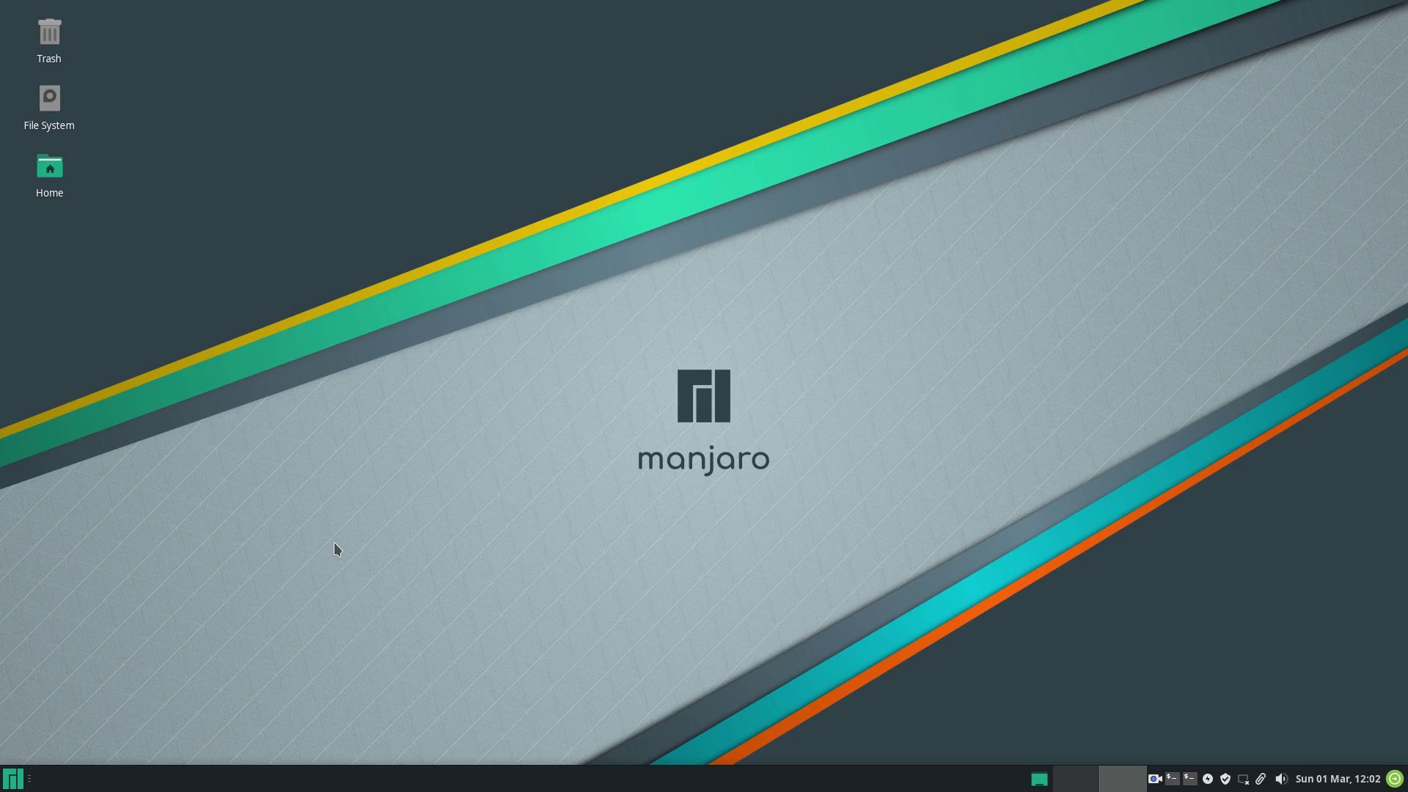
Open the file manager on the home folder, move its window aside and look through its menus.
left_click(73, 503)
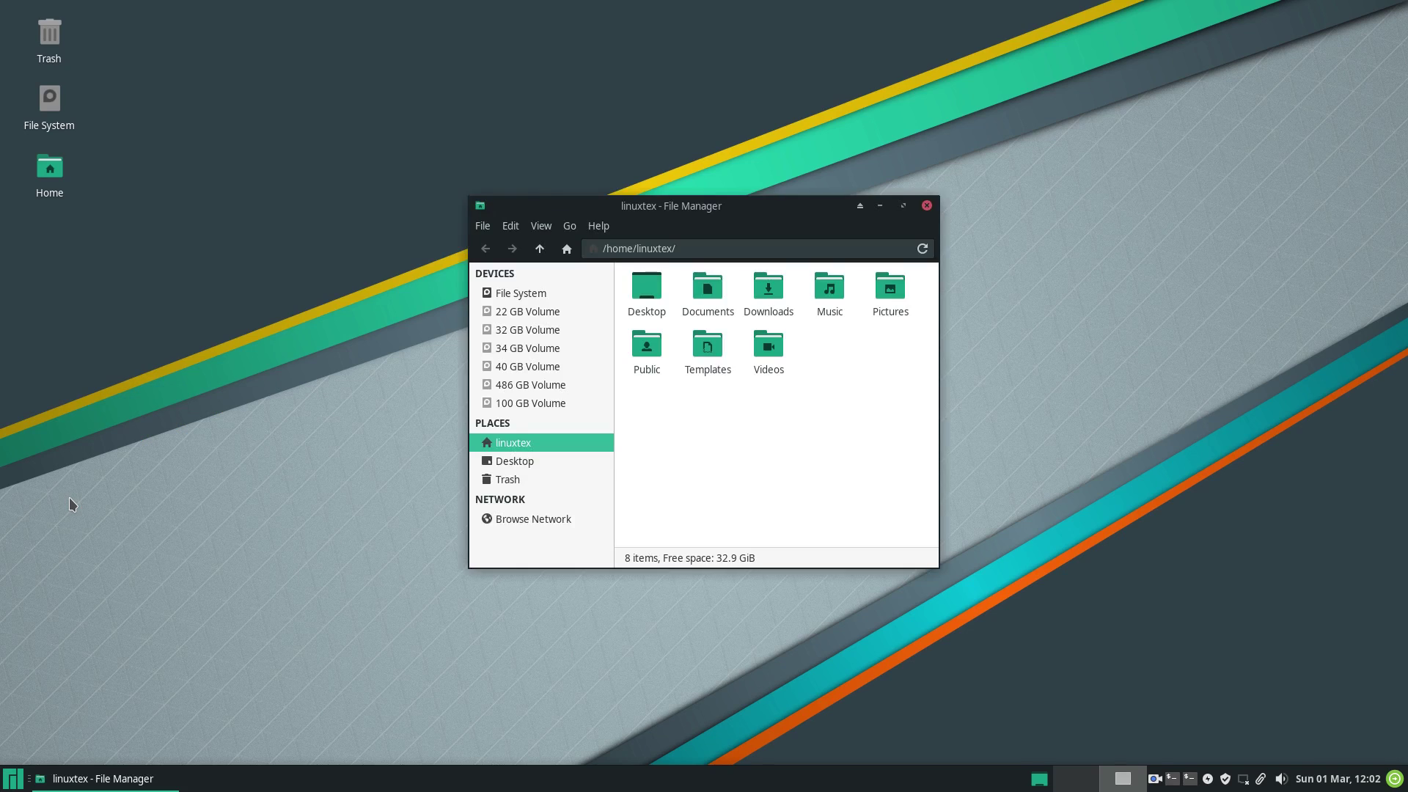
left_click_drag(717, 214, 547, 236)
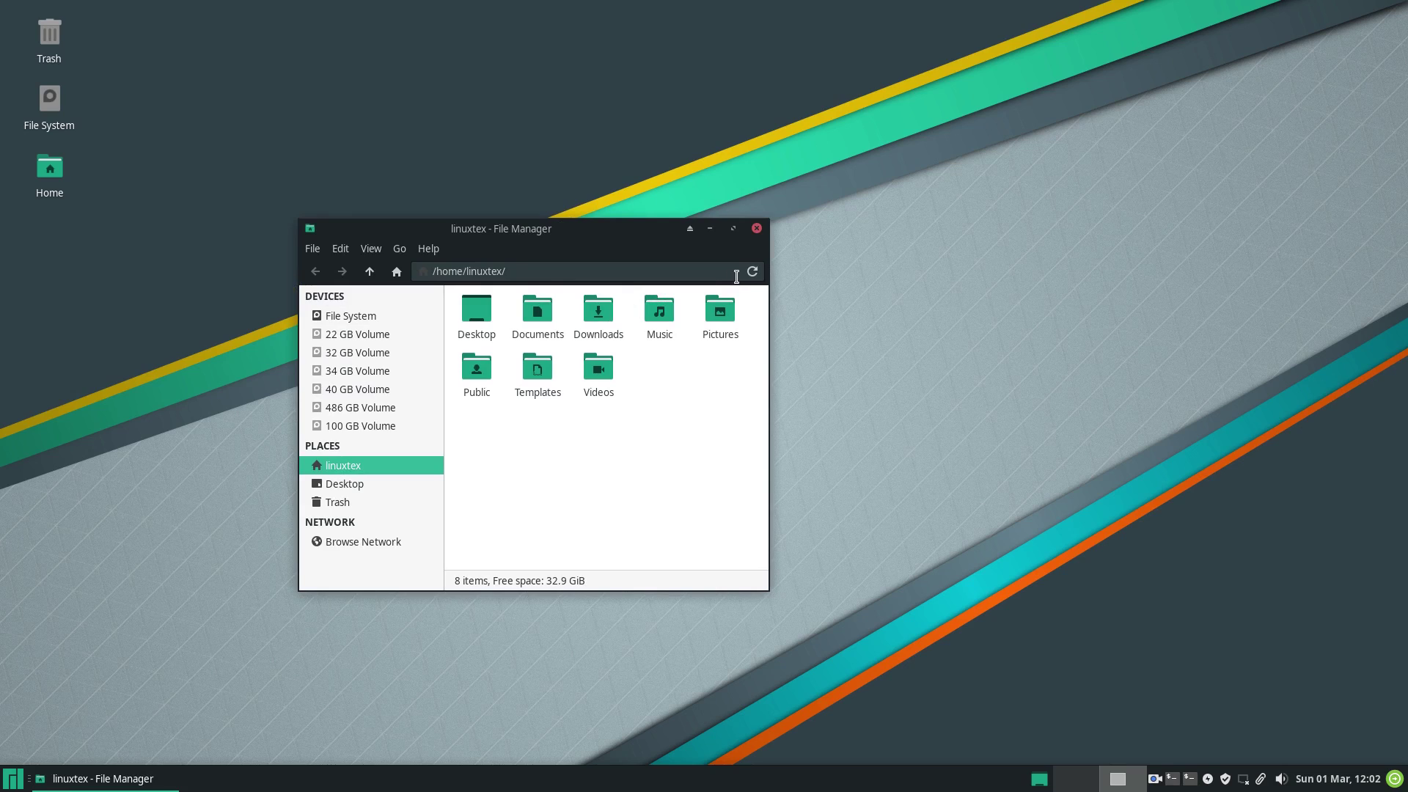
left_click(312, 249)
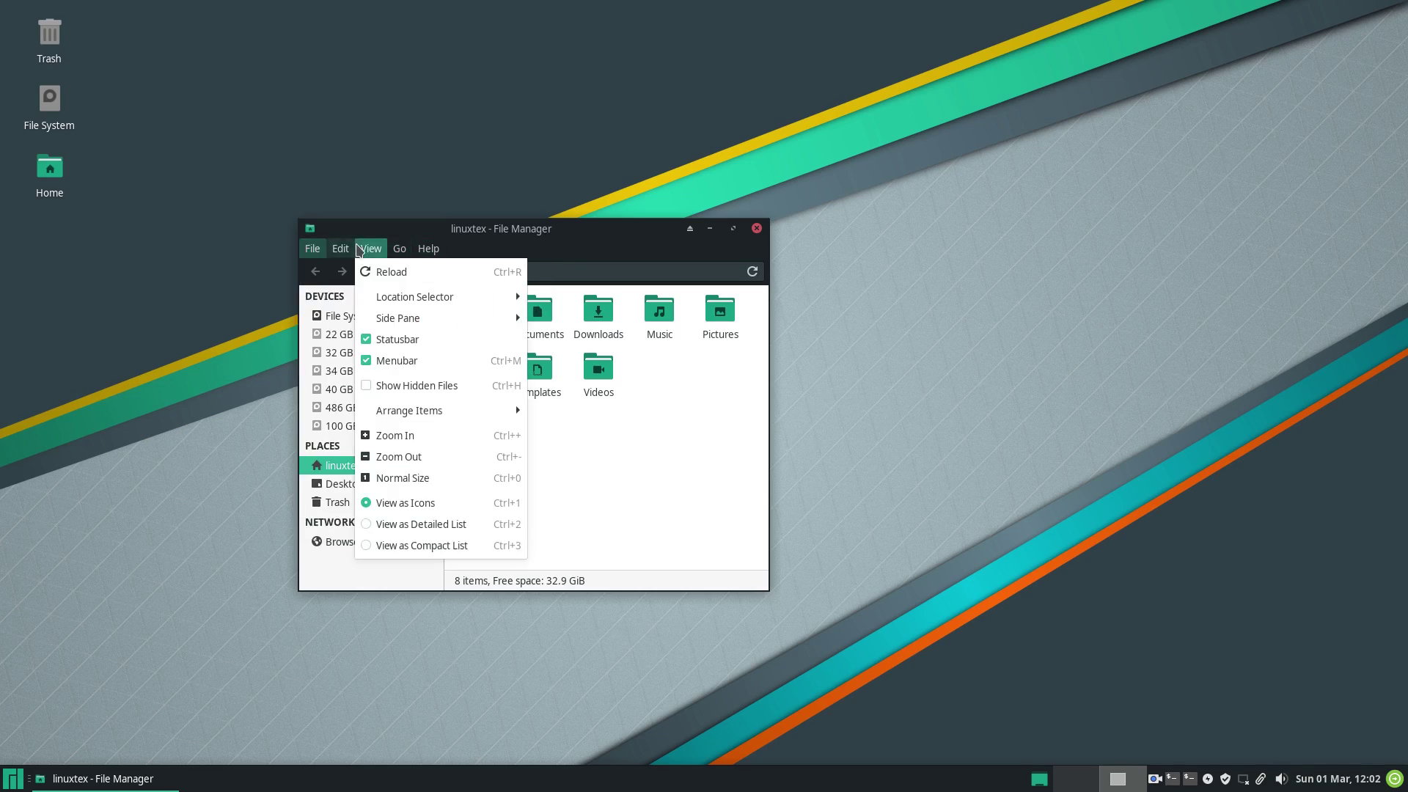
left_click(690, 446)
View the Desktop folder, go back up to the home folder and open Downloads.
left_click(383, 481)
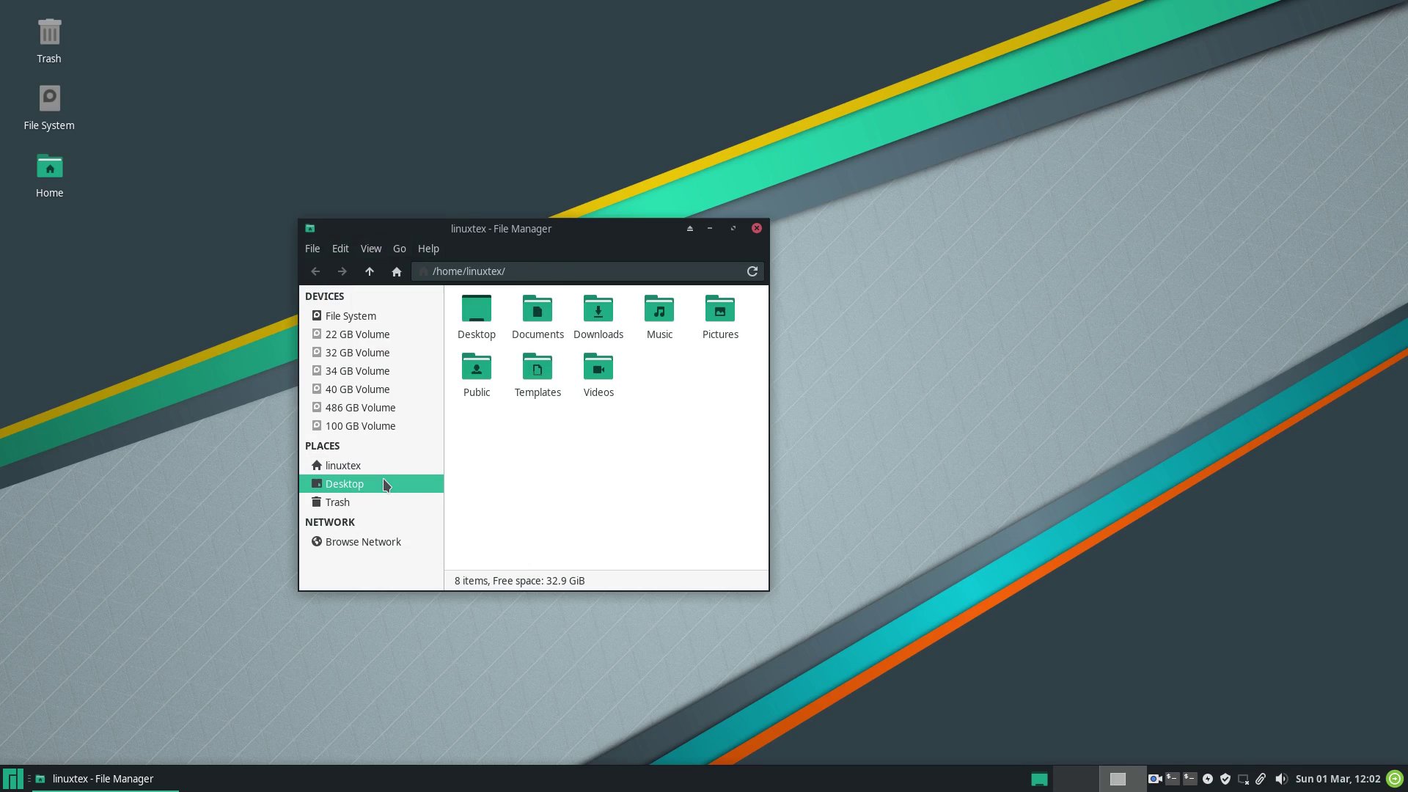
key("alt+Up")
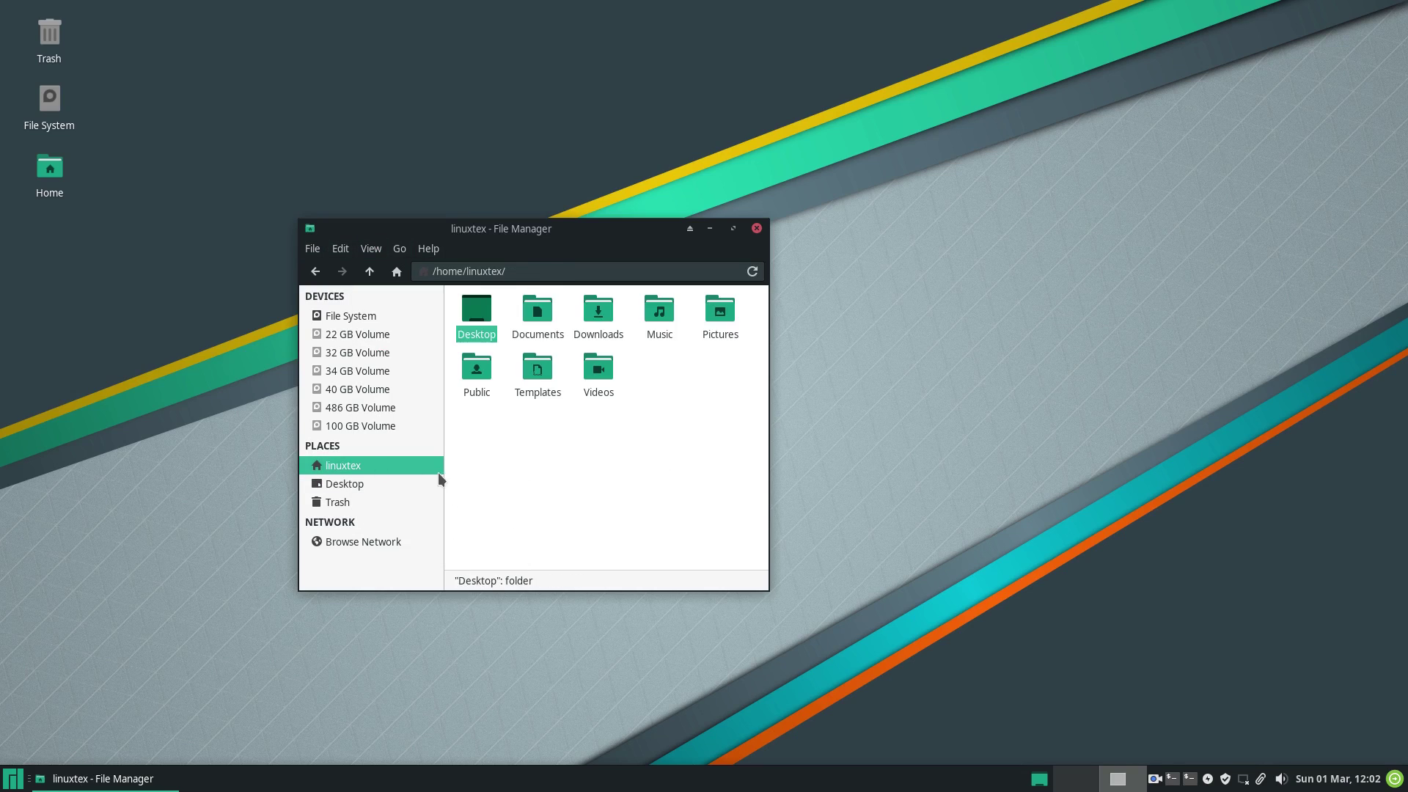
double_click(587, 322)
Open a terminal in the Downloads folder, move it aside, close it and return to the home folder.
right_click(534, 412)
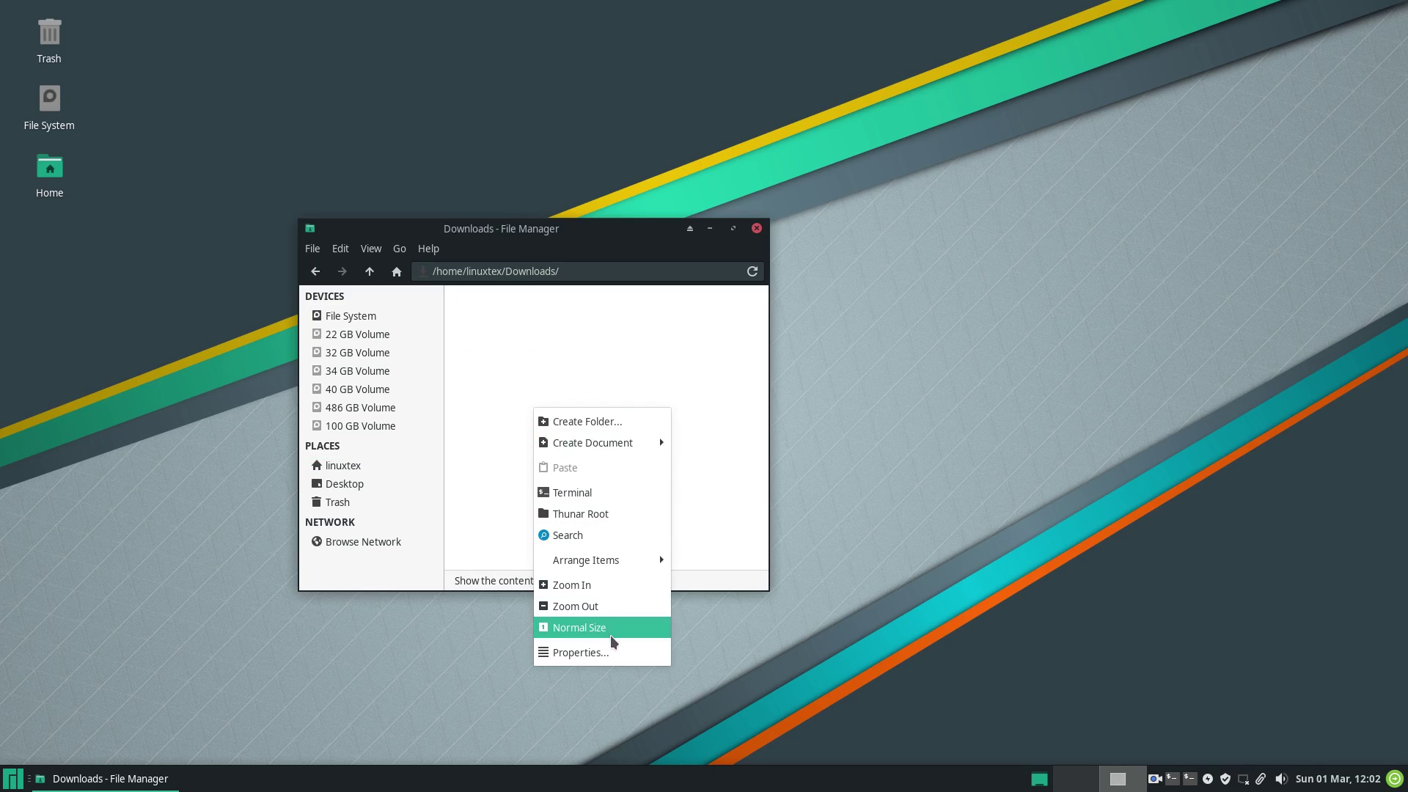
left_click(576, 493)
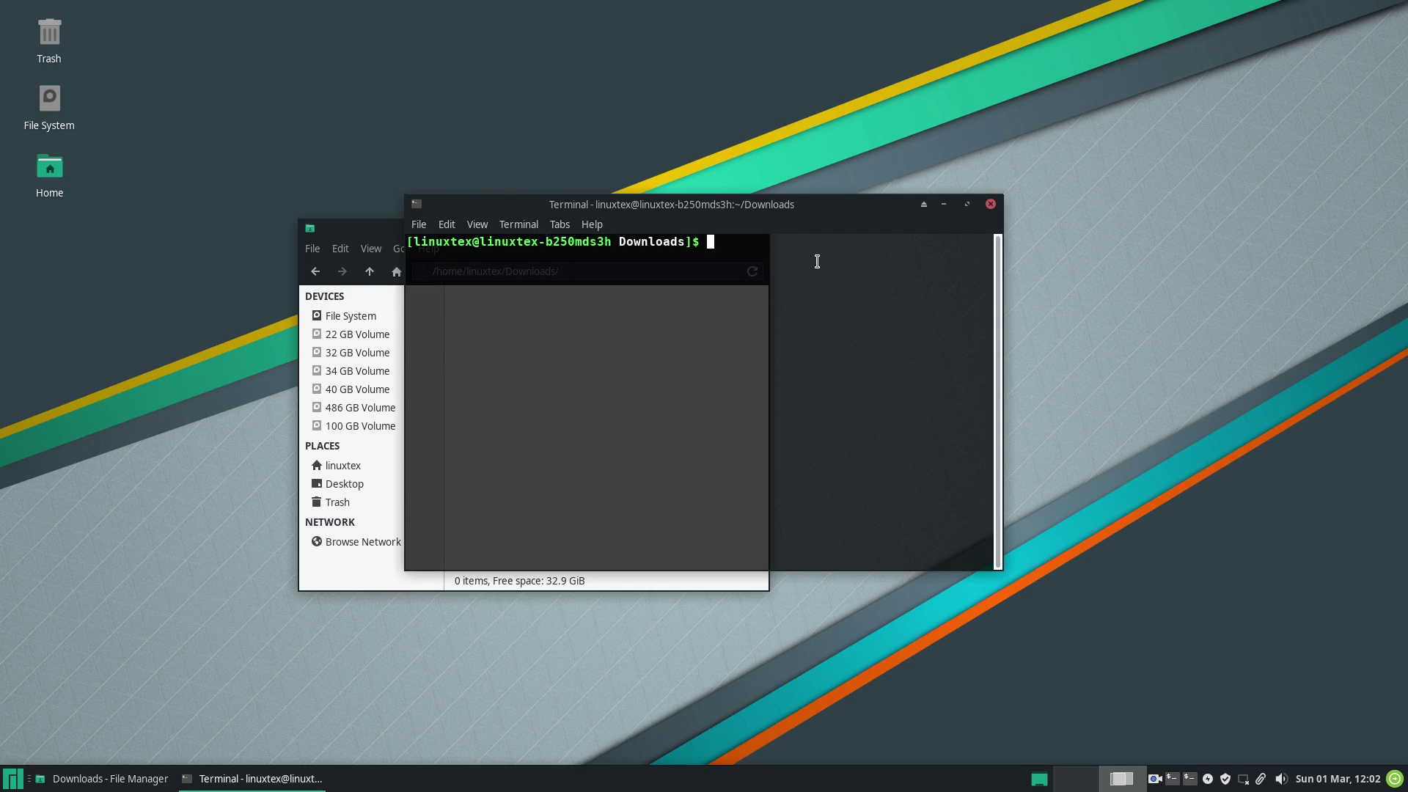
left_click_drag(790, 210, 1057, 218)
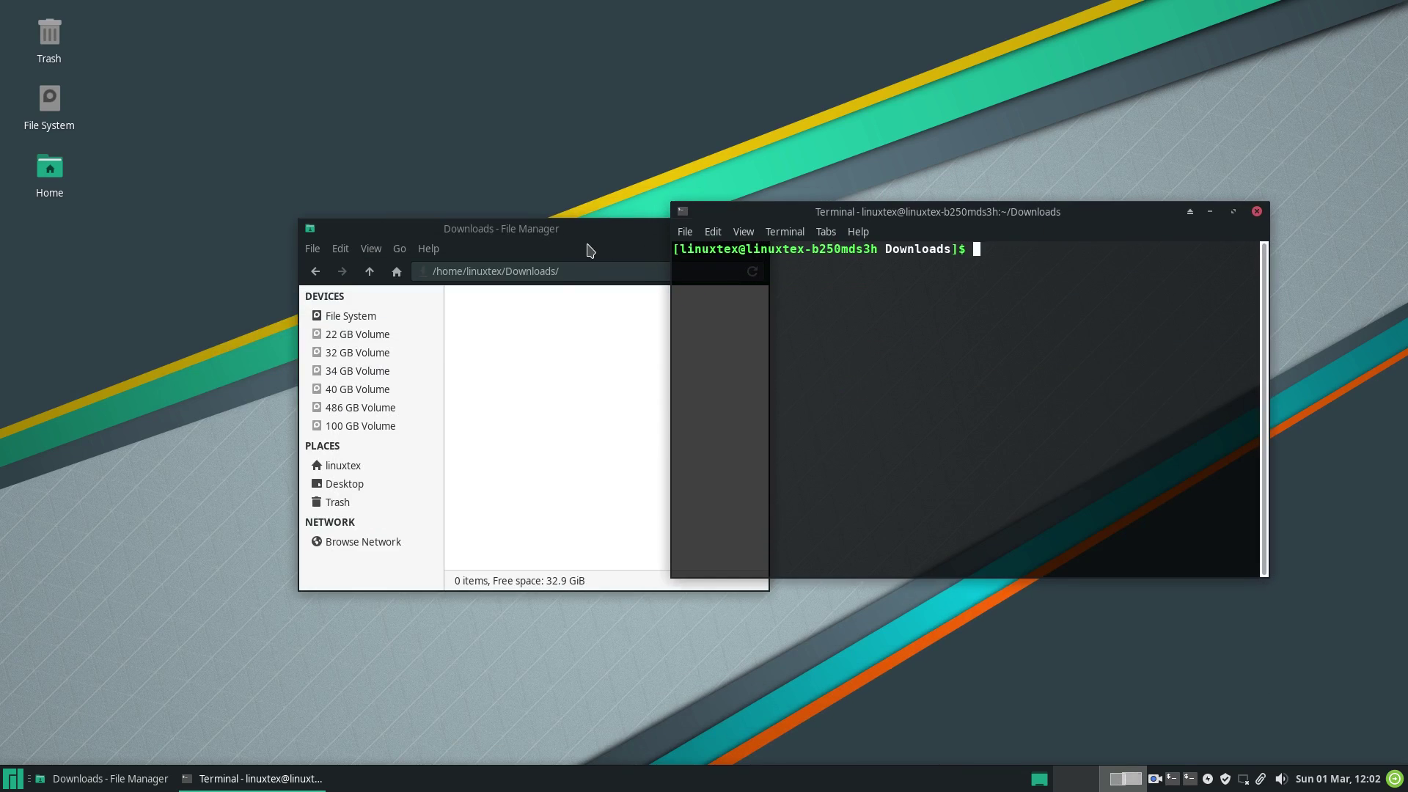
left_click(1257, 211)
left_click(343, 465)
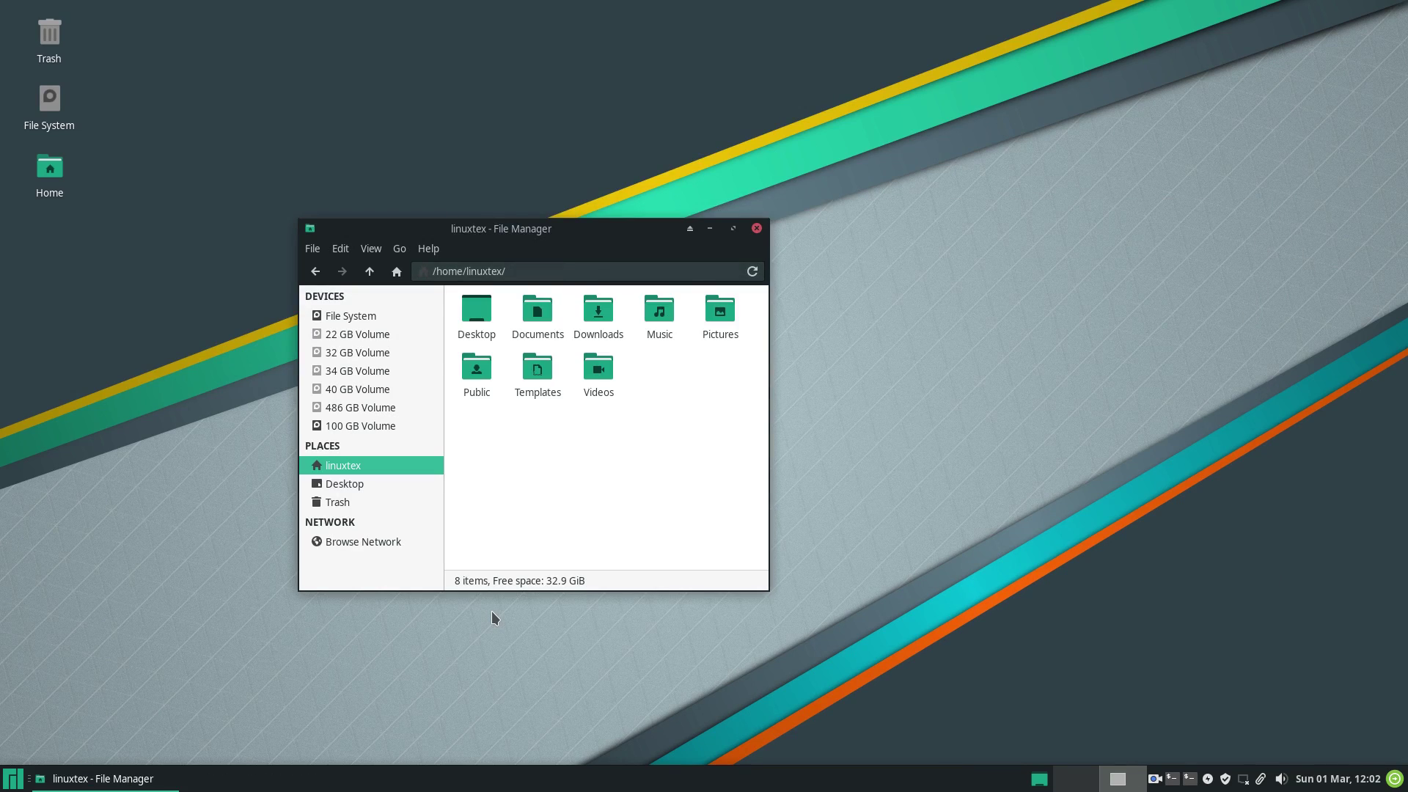
Check the kernel version with uname -r in the drop-down terminal and close both the terminal and the file manager.
key("F12")
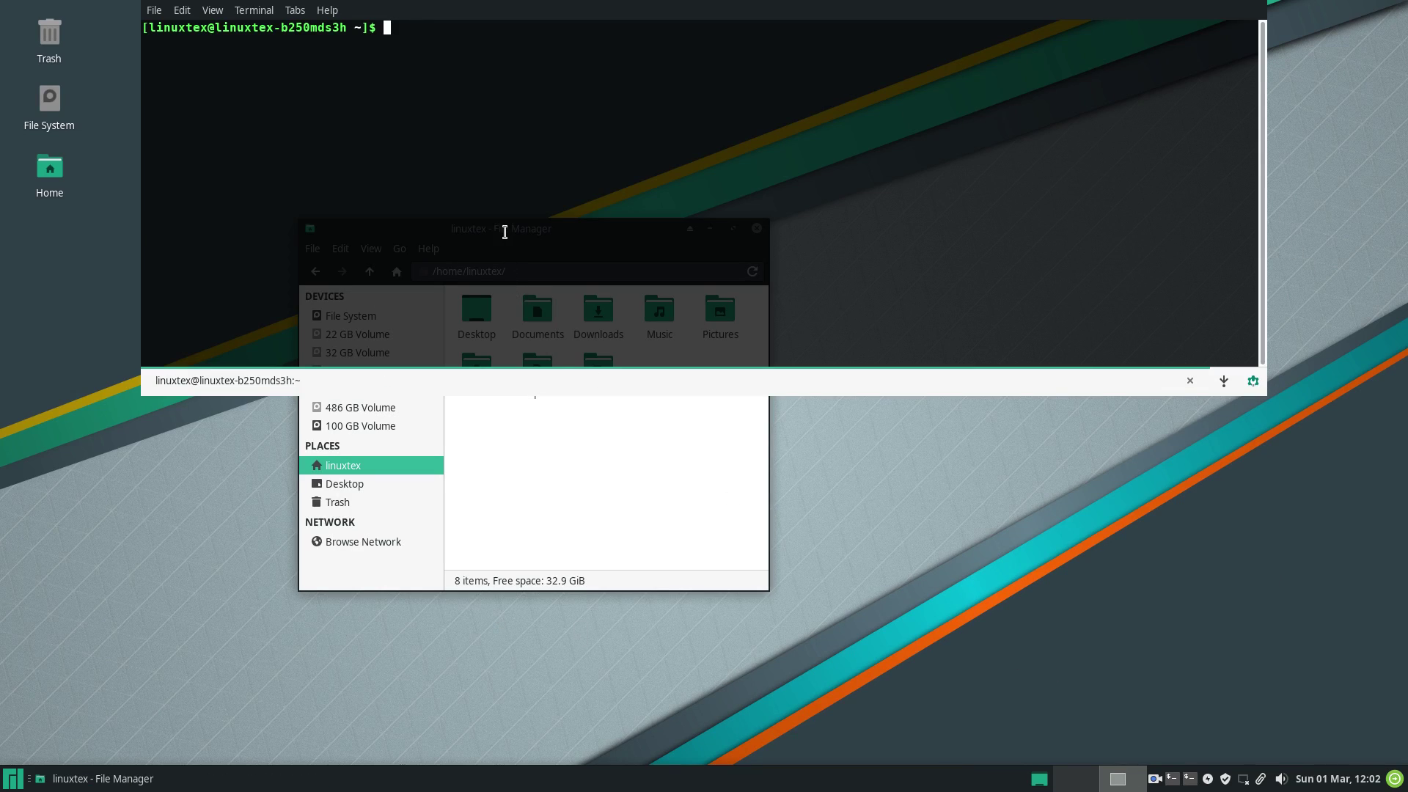
type("uname -r")
key("Return")
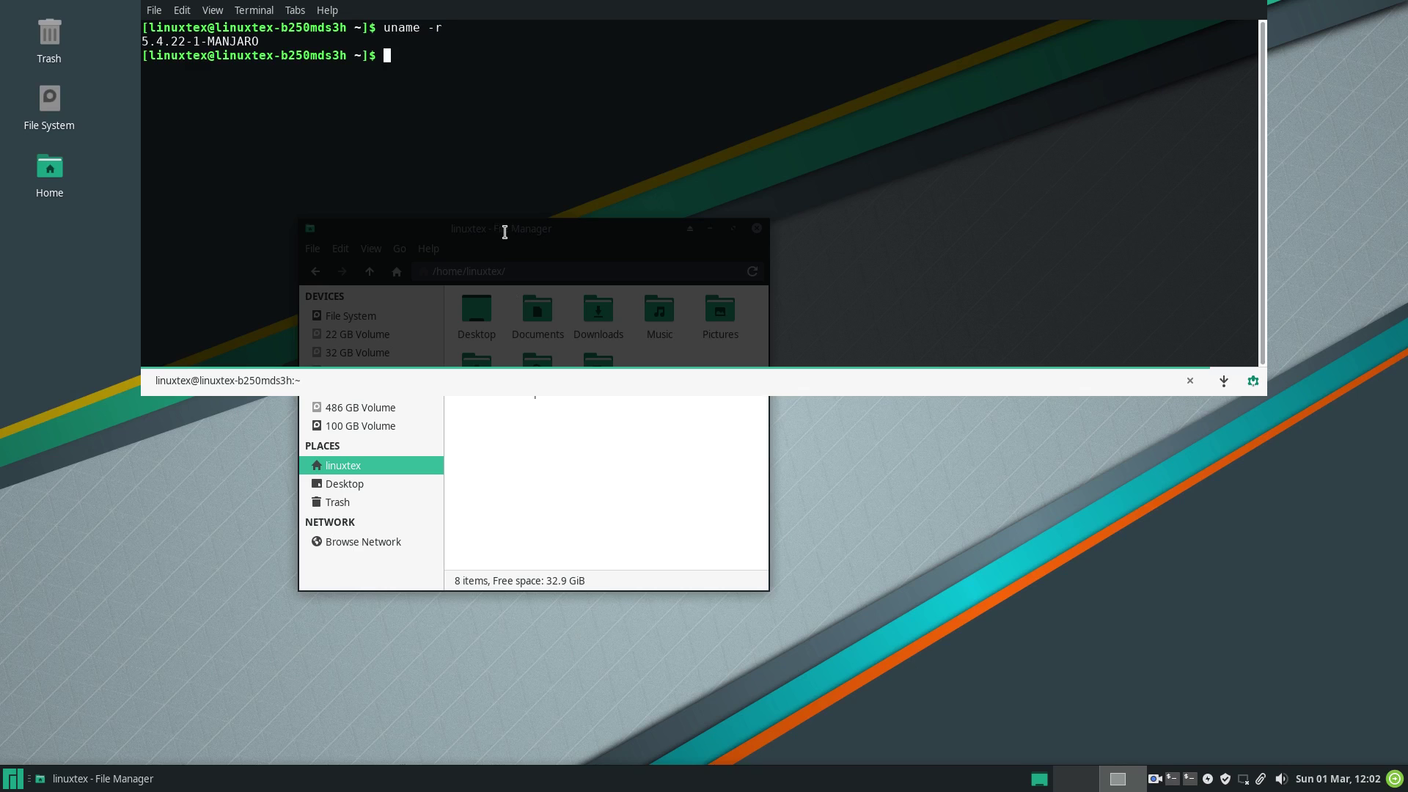
double_click(230, 43)
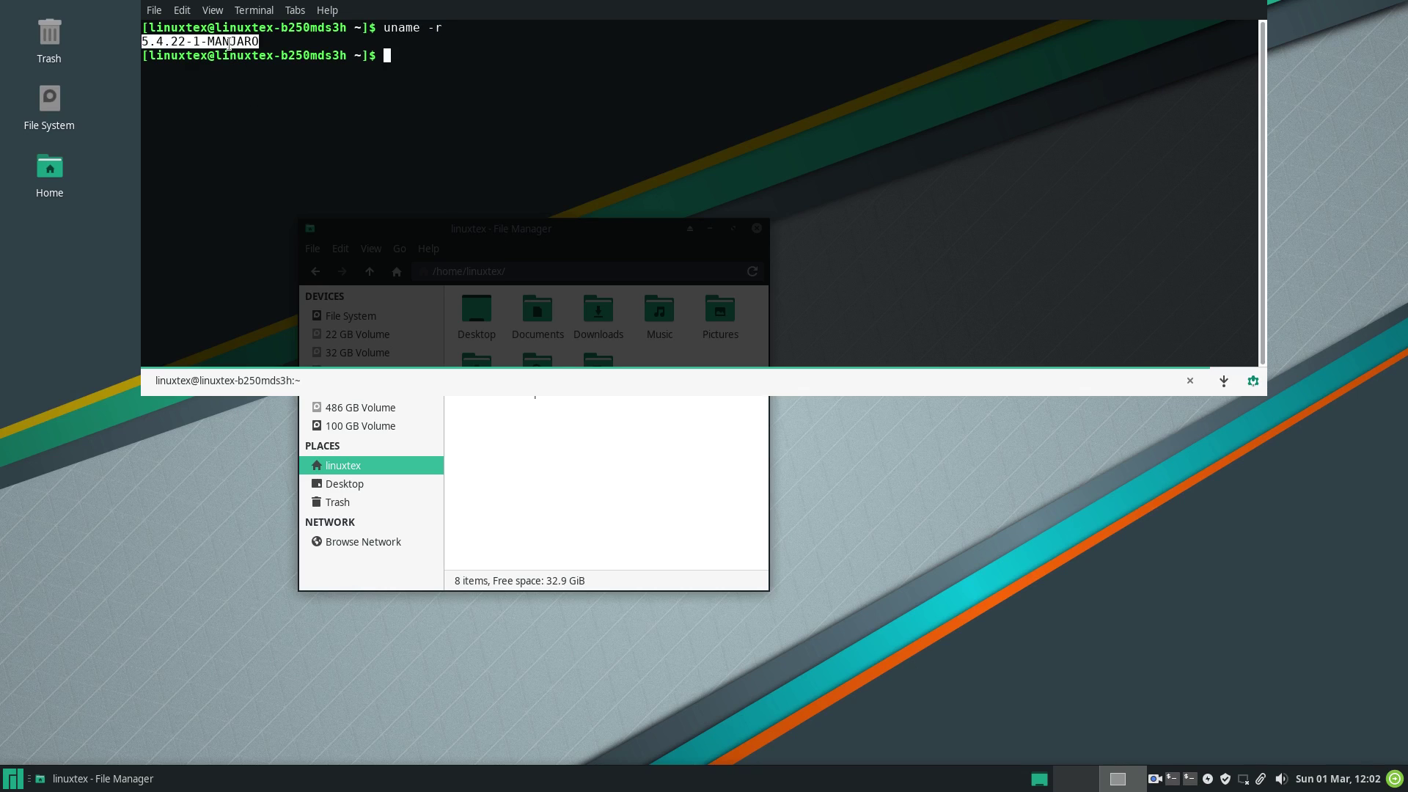
left_click(1188, 382)
left_click(757, 228)
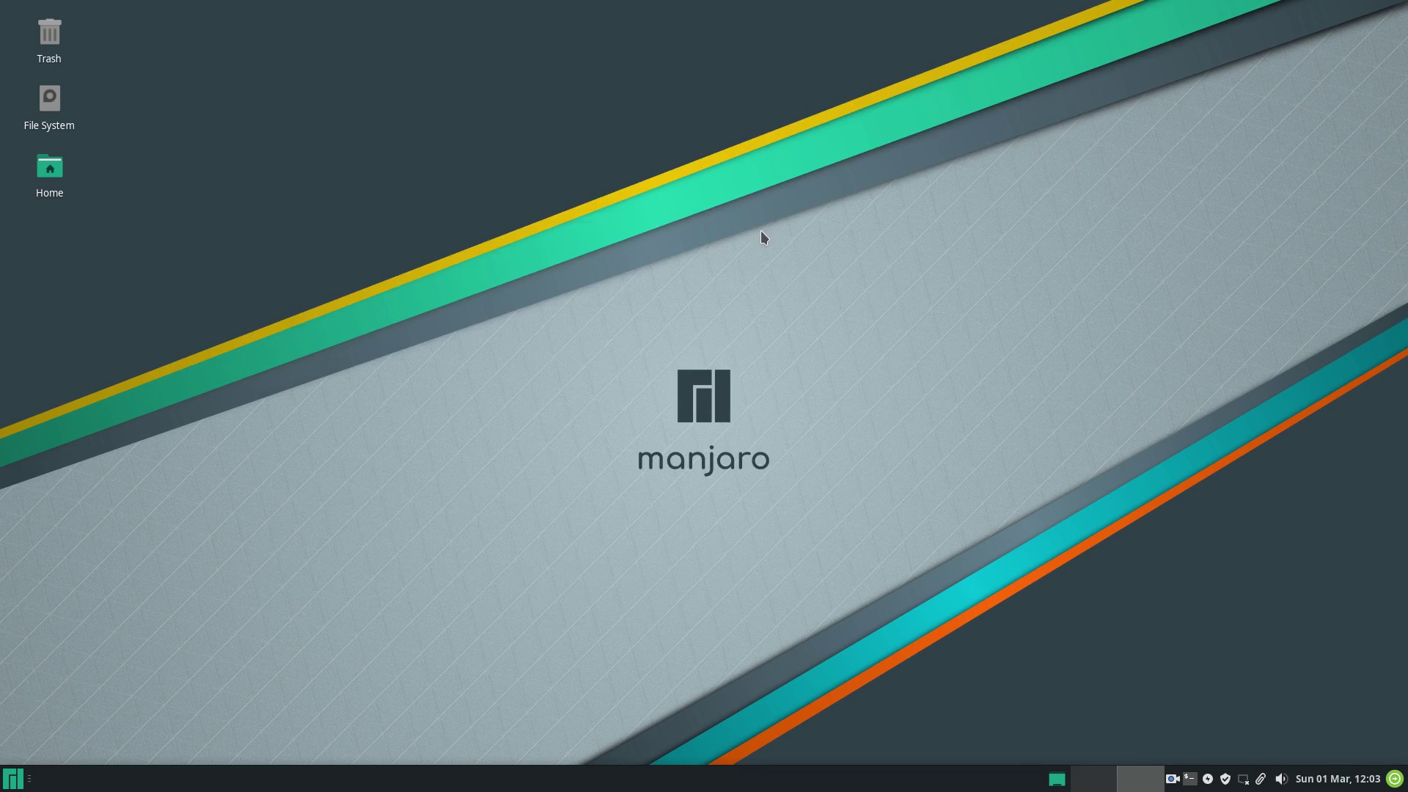
View the log-out options without choosing one, and check the clock, volume, clipboard and Ethernet network entries.
left_click(1394, 779)
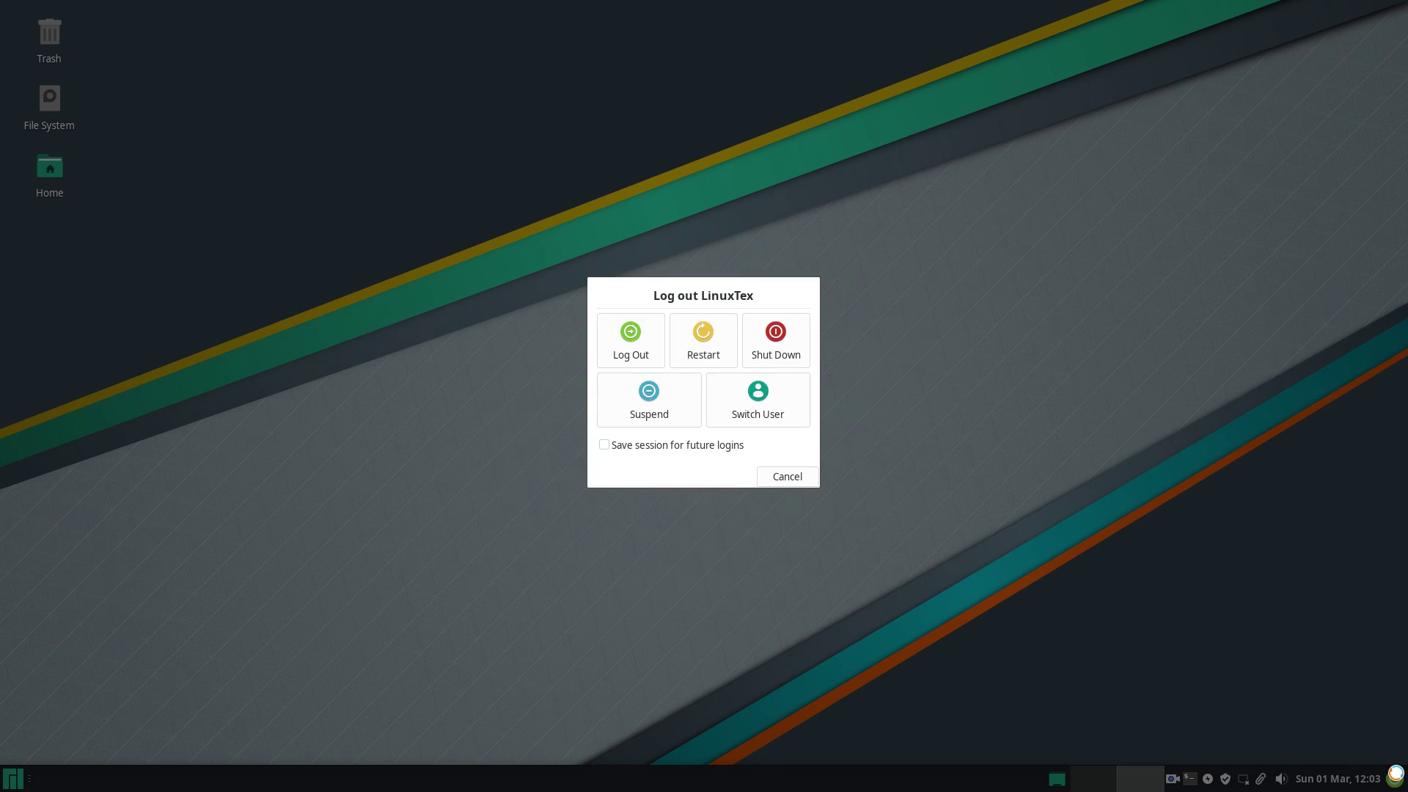
left_click(787, 478)
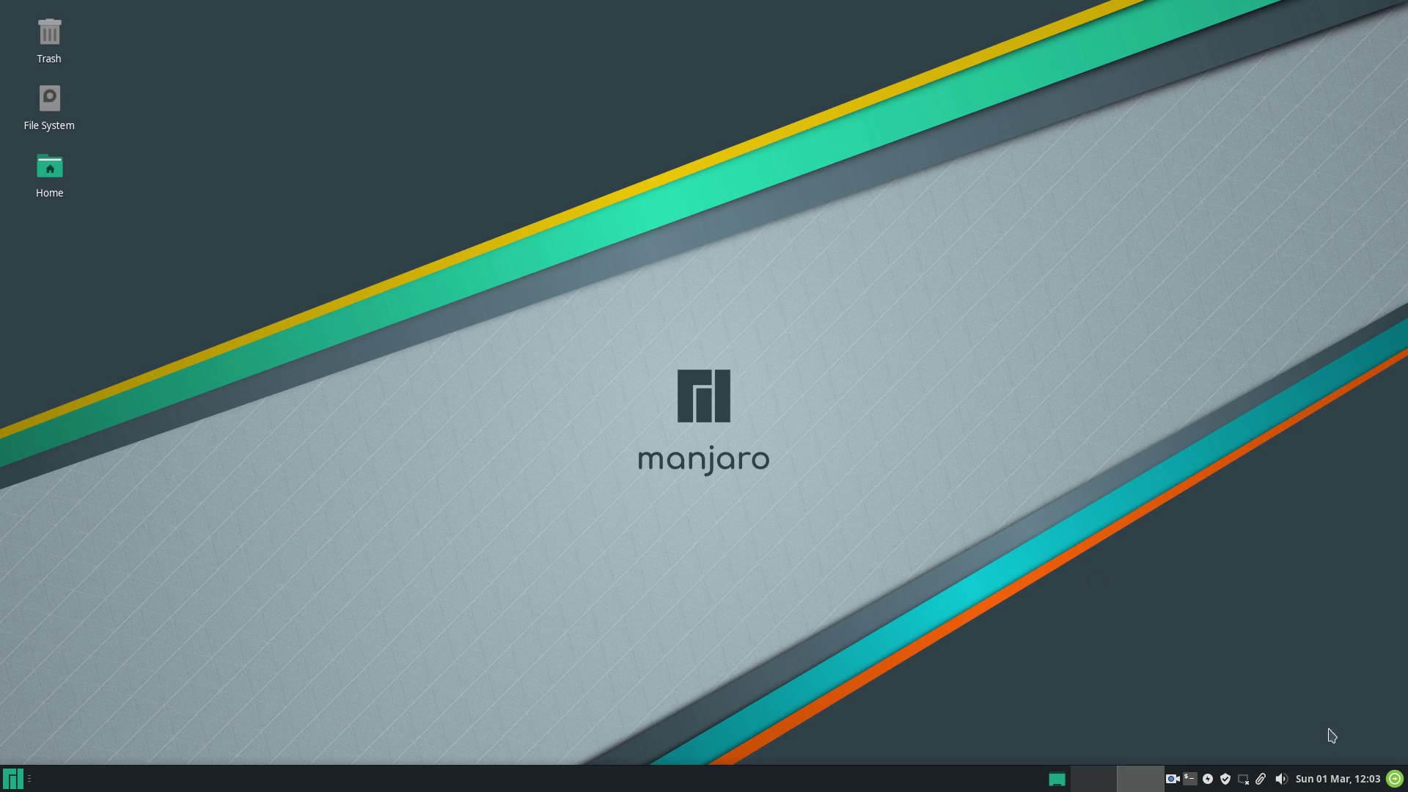
left_click(1378, 789)
left_click(1377, 789)
left_click(1281, 783)
left_click(1281, 785)
left_click(1264, 783)
left_click(1267, 785)
left_click(1245, 783)
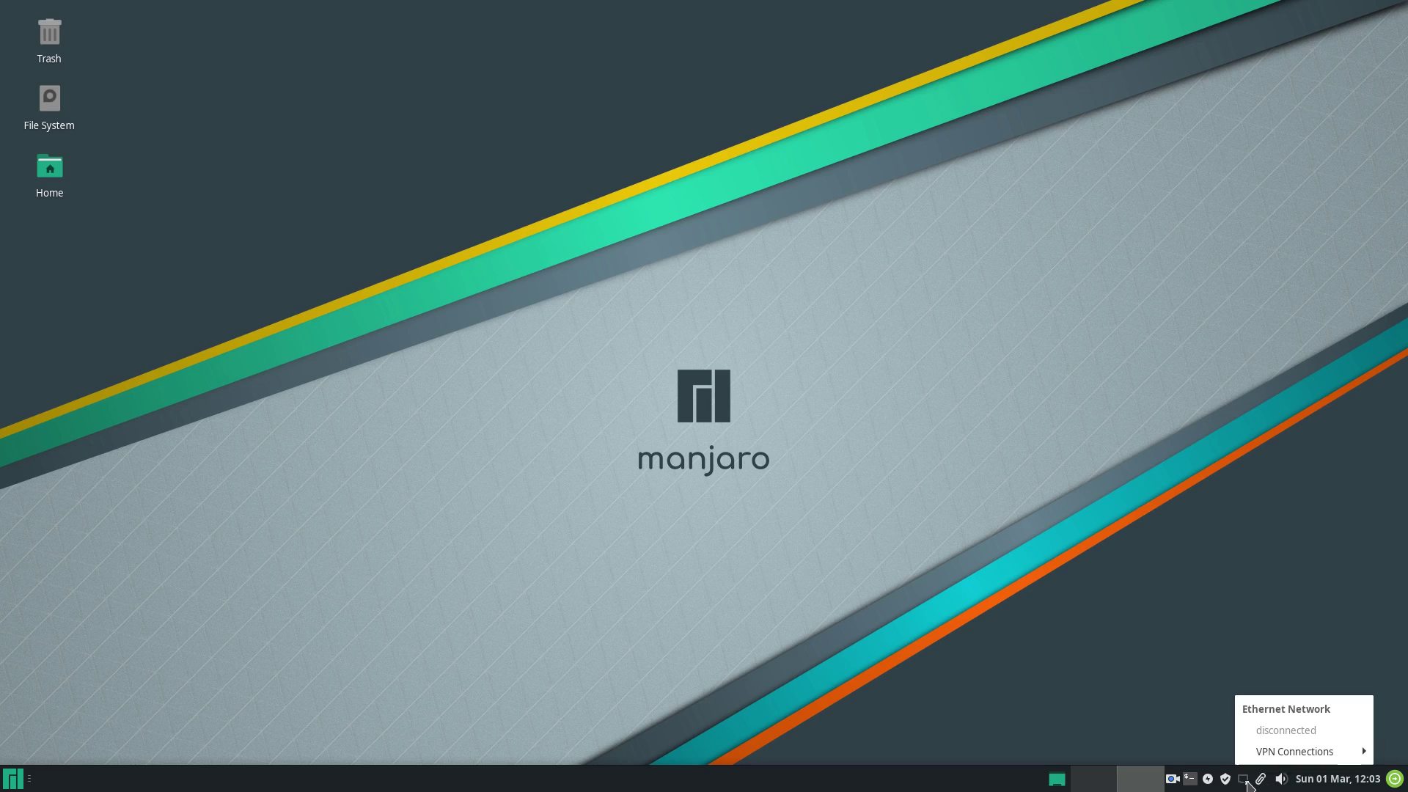
left_click(1247, 783)
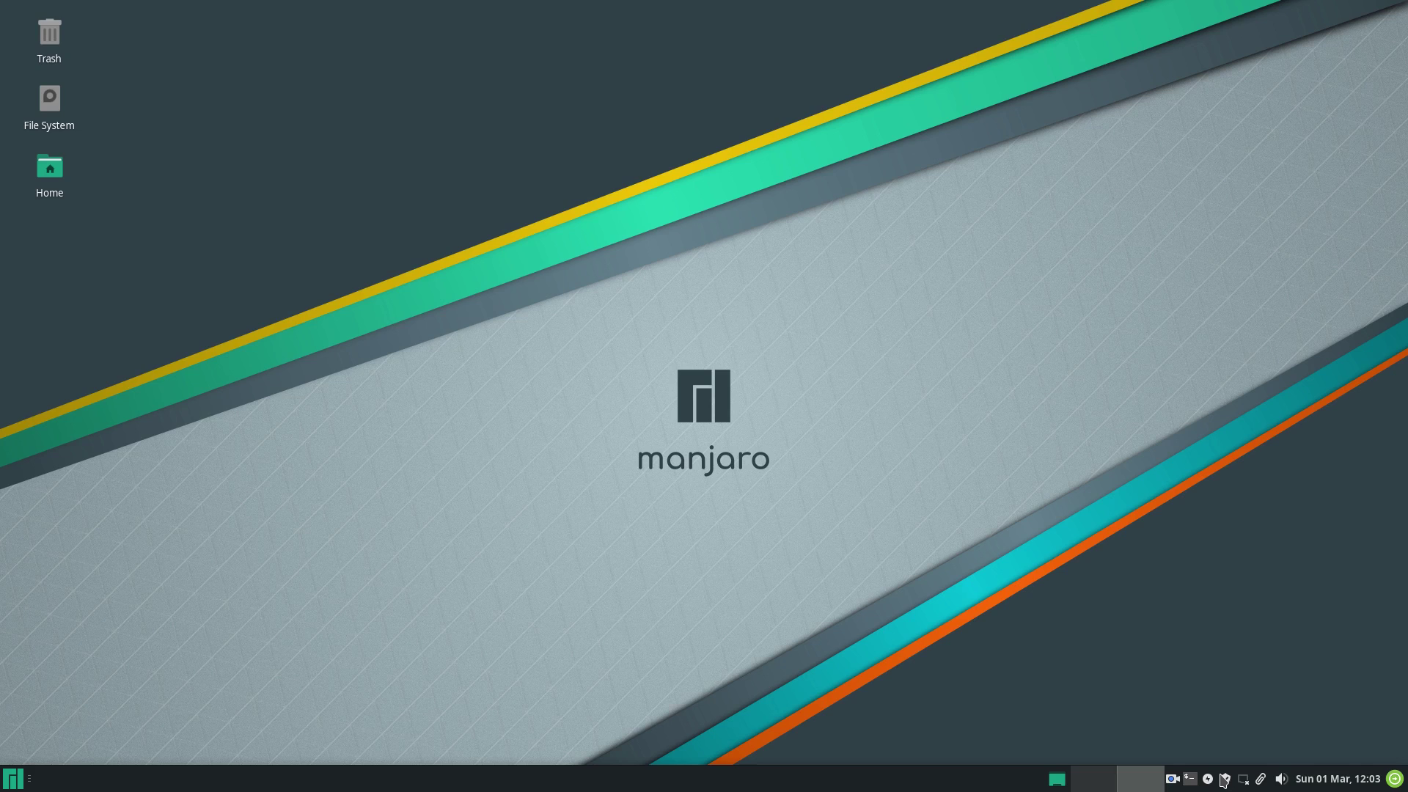
Browse the featured applications in the package manager and close it.
left_click(1223, 779)
scroll(806, 330, "down", 6)
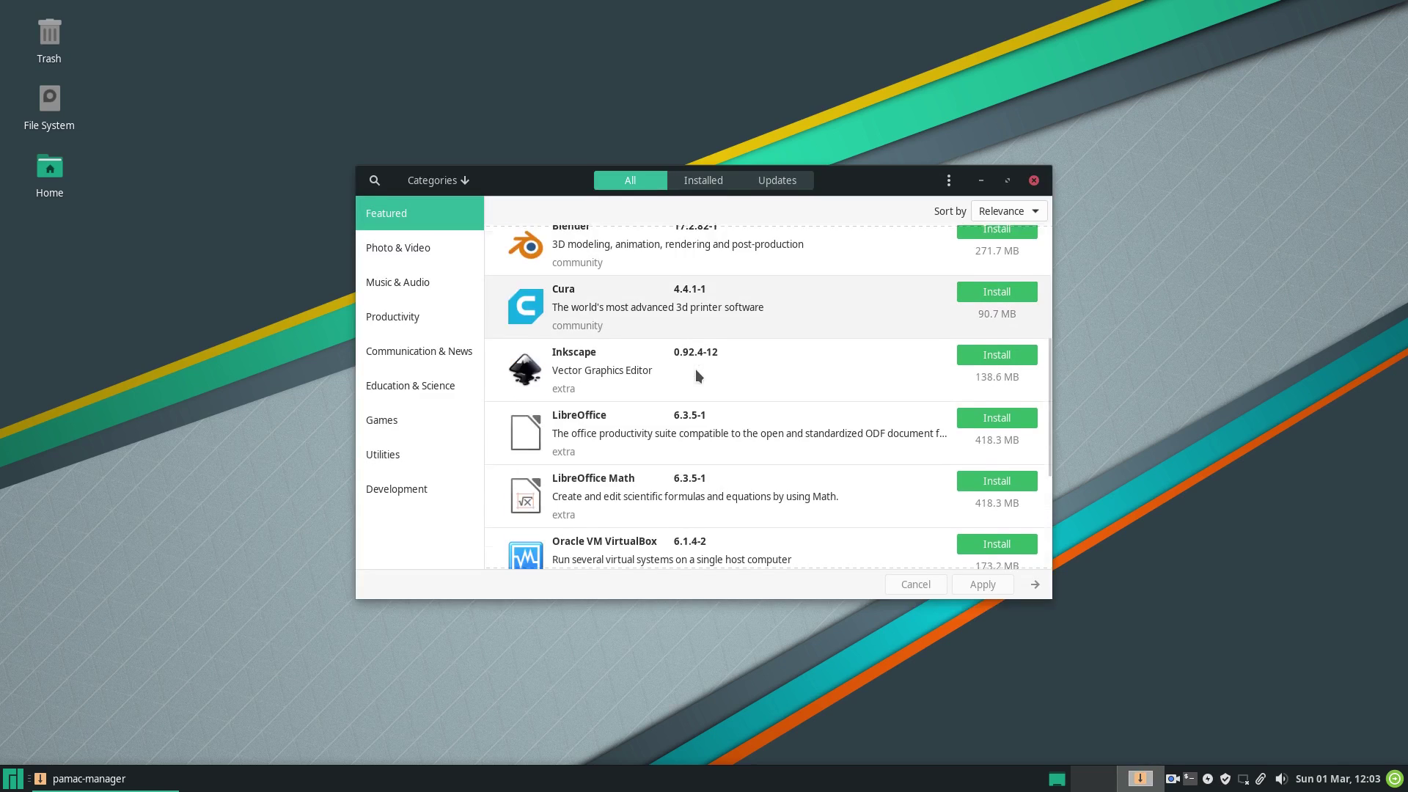
left_click(1033, 180)
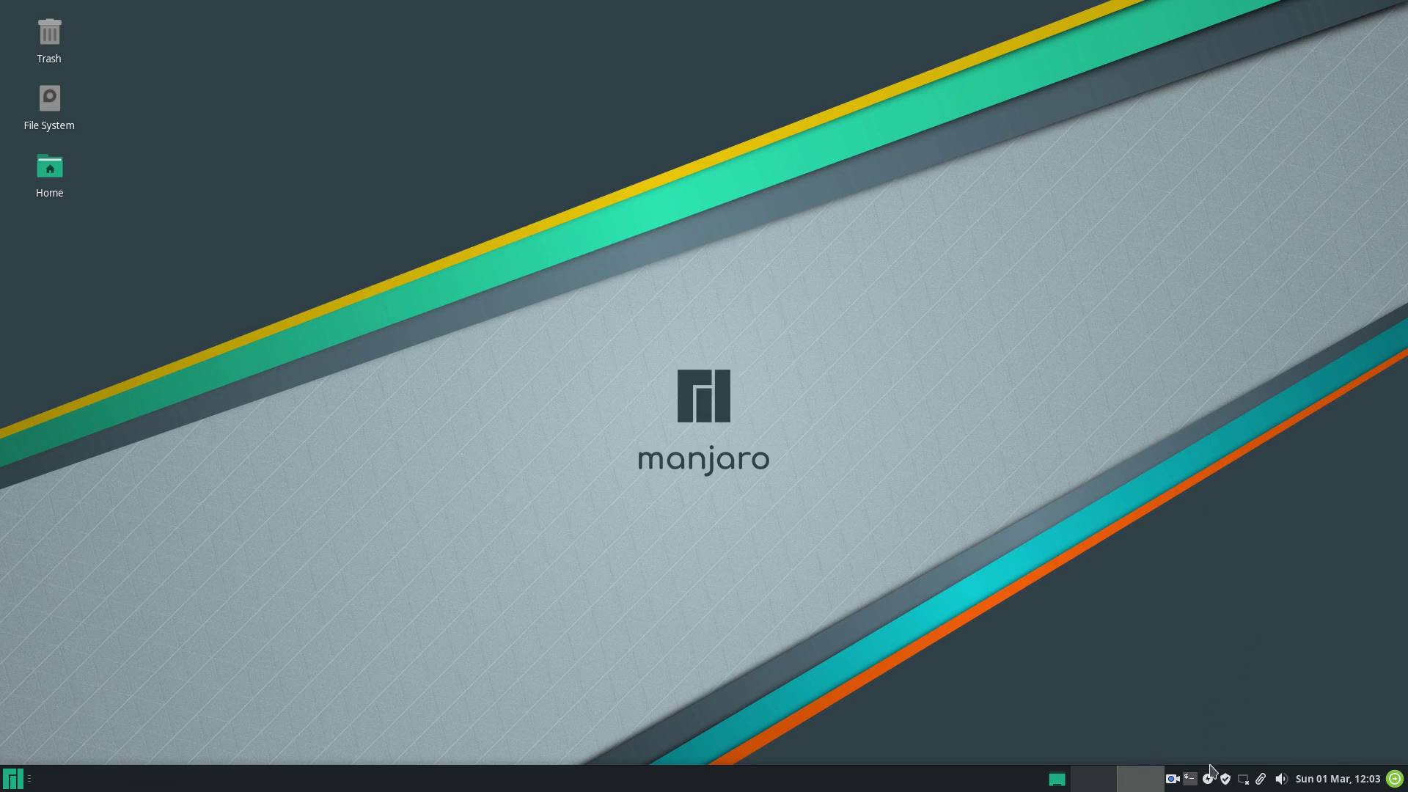
left_click(1194, 781)
left_click(1193, 781)
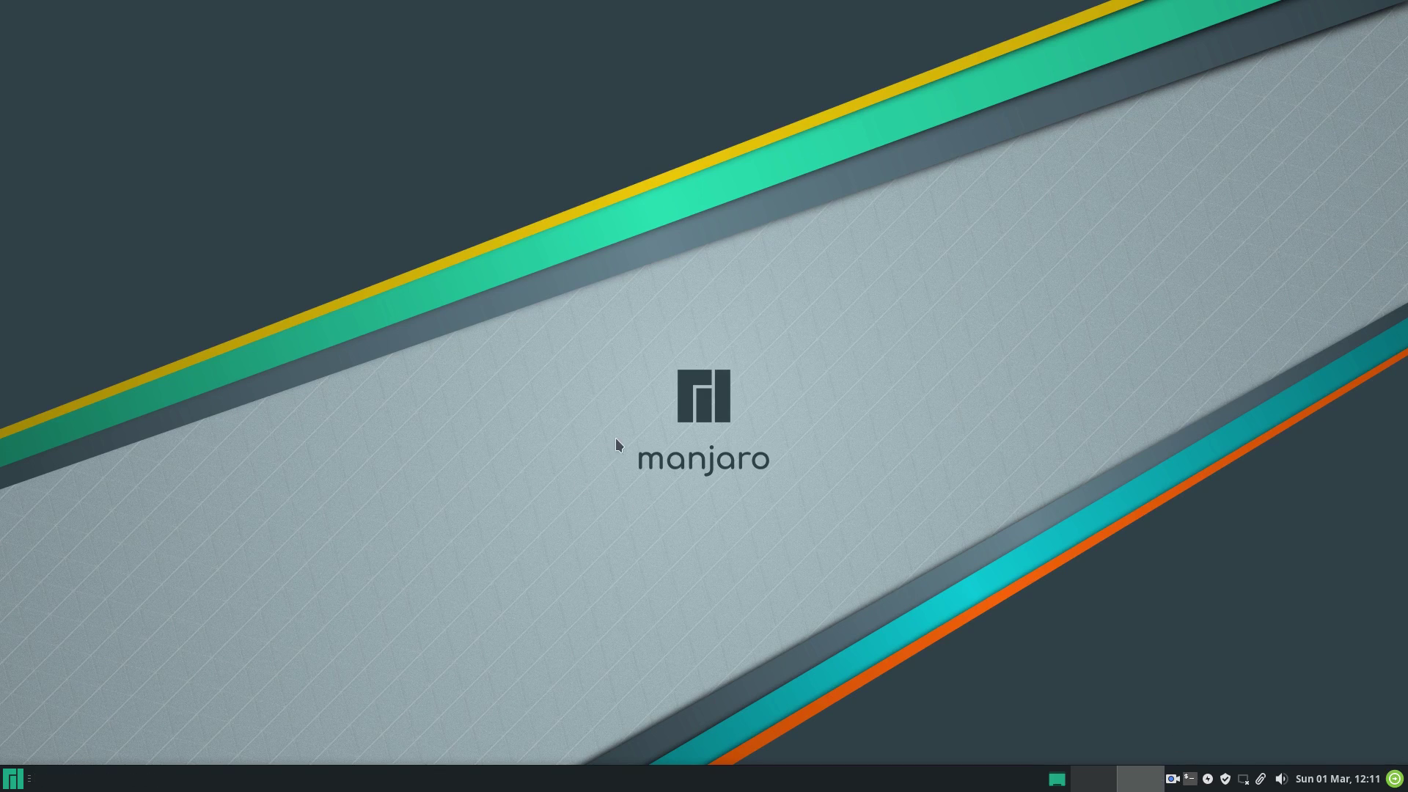
Apply the teal wave wallpaper through the desktop settings, check it on Workspace 1 and return to the settings.
right_click(443, 310)
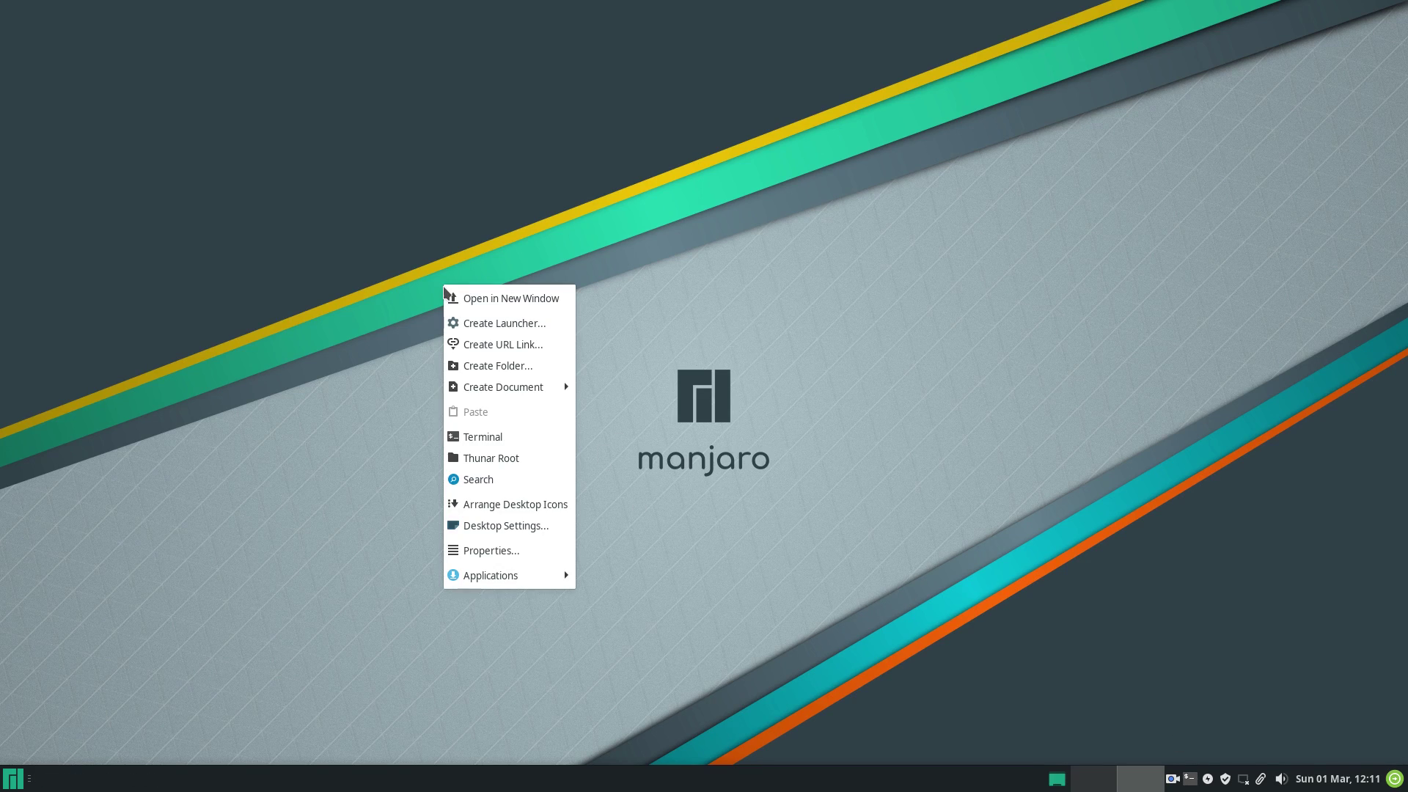
left_click(531, 527)
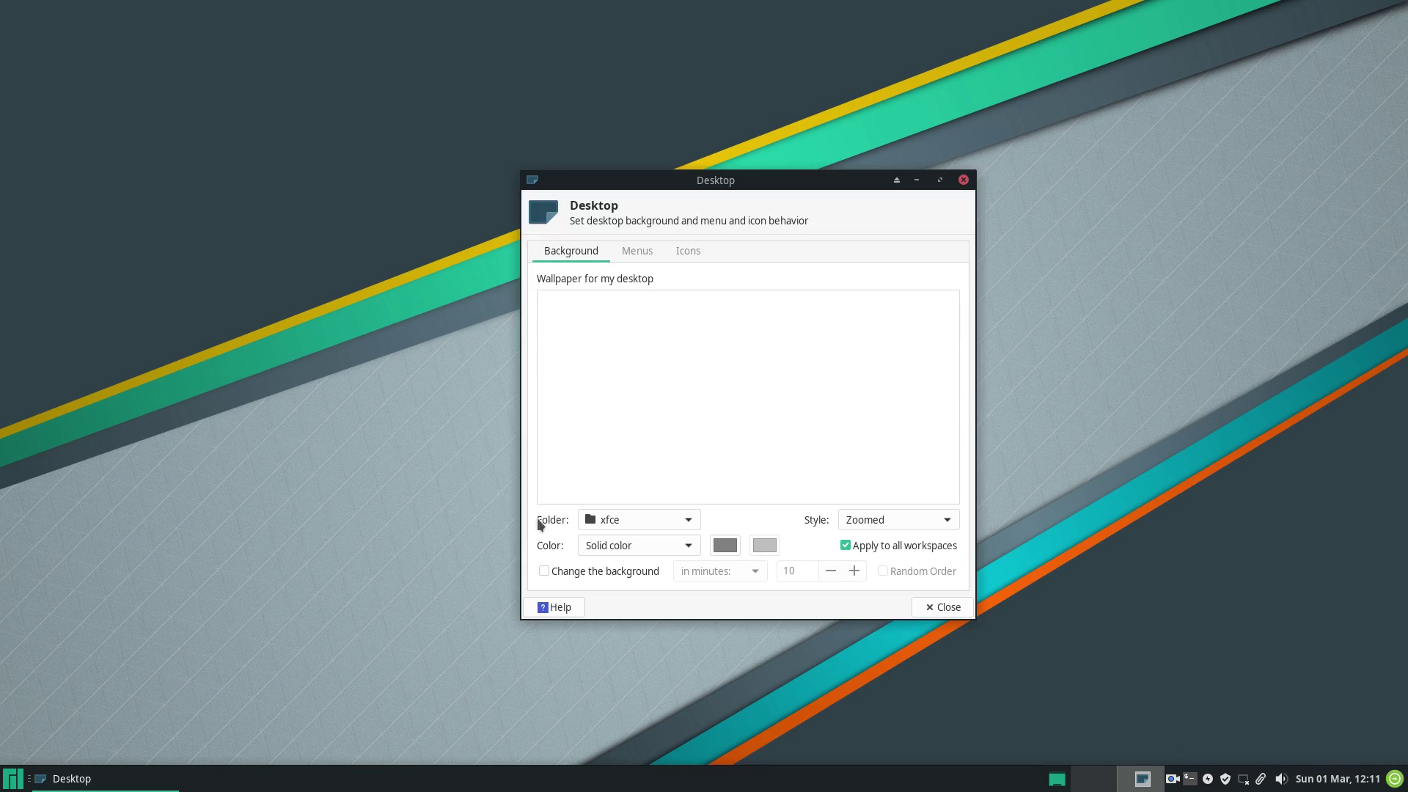
left_click(620, 345)
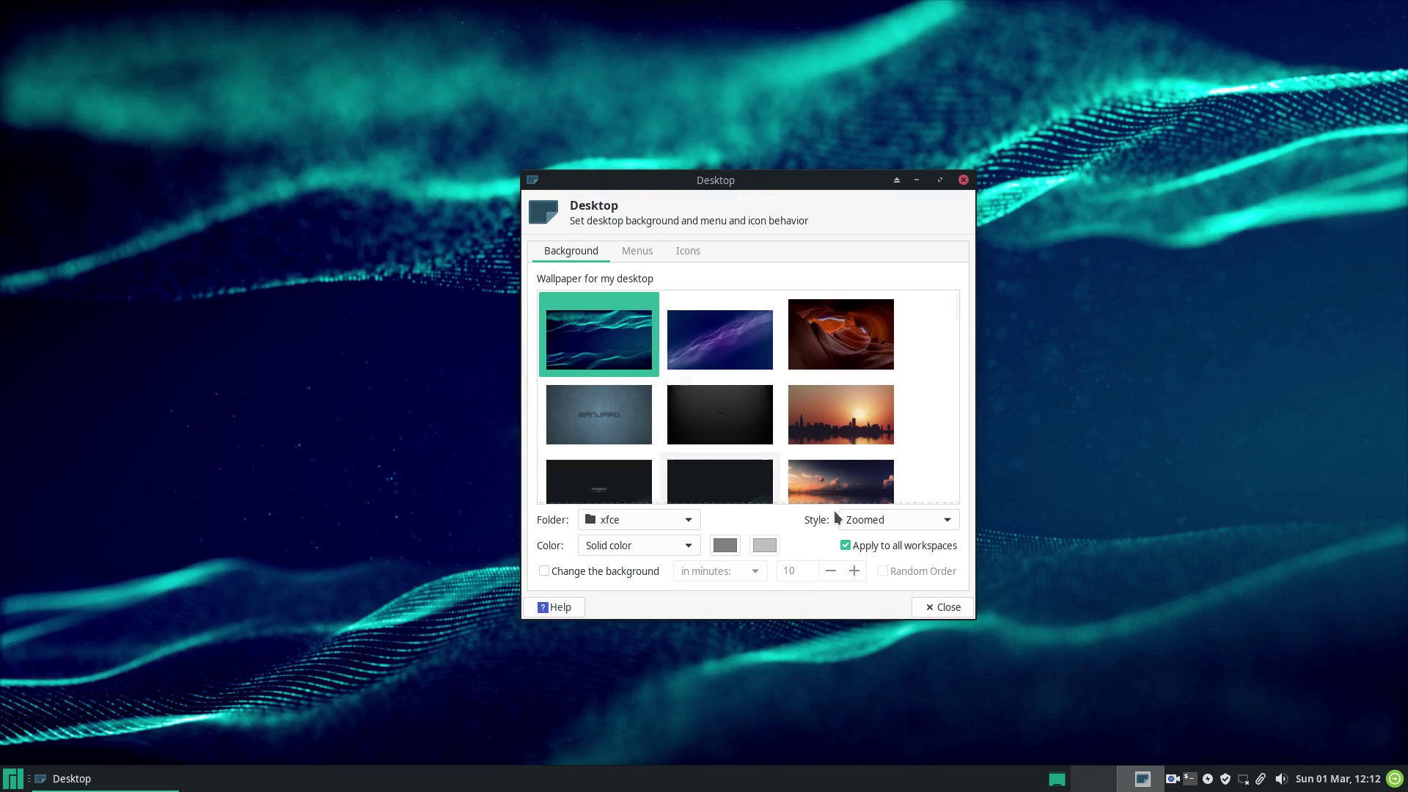
left_click(1096, 779)
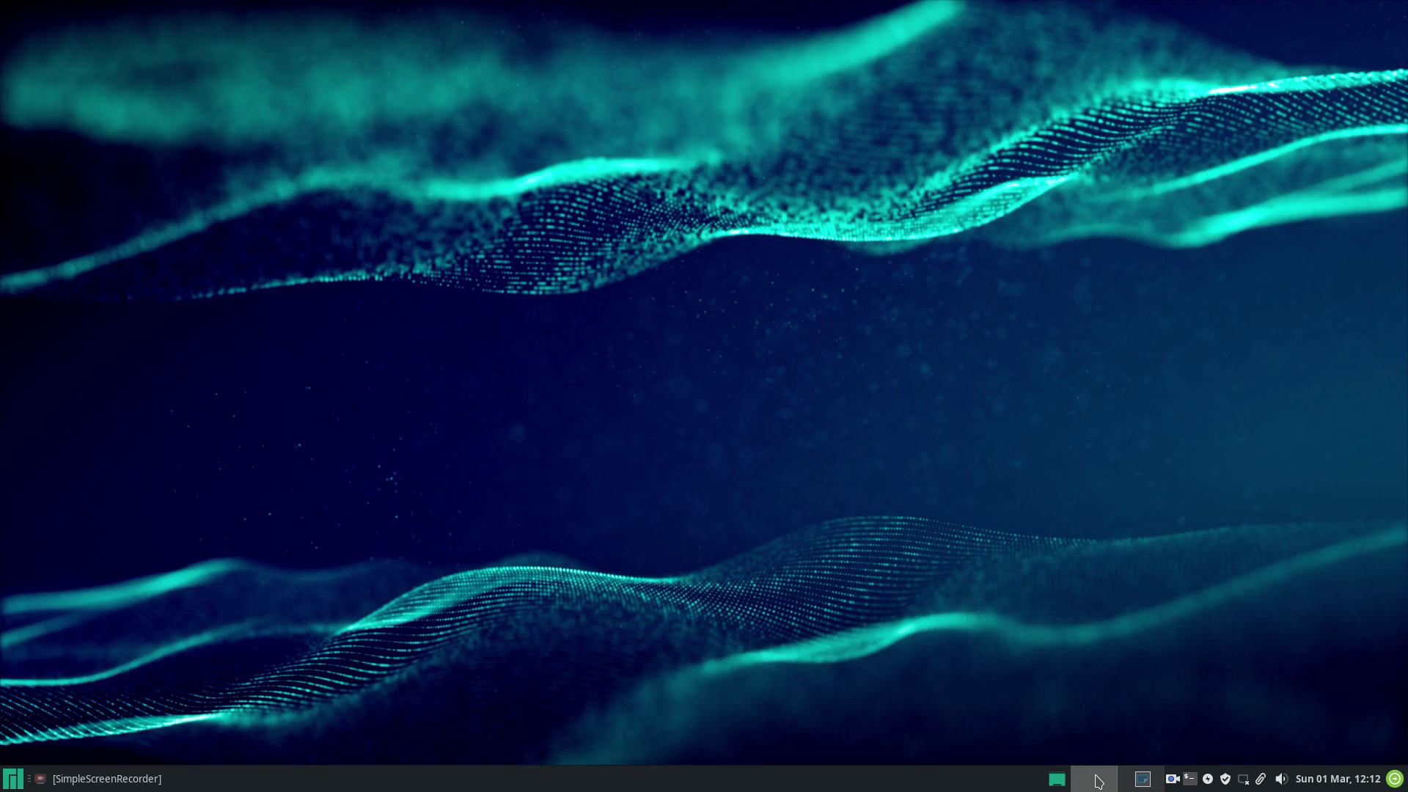
left_click(1141, 779)
Try the purple particle-wave wallpaper, check it on Workspace 1 and choose the red canyon image instead.
left_click(734, 364)
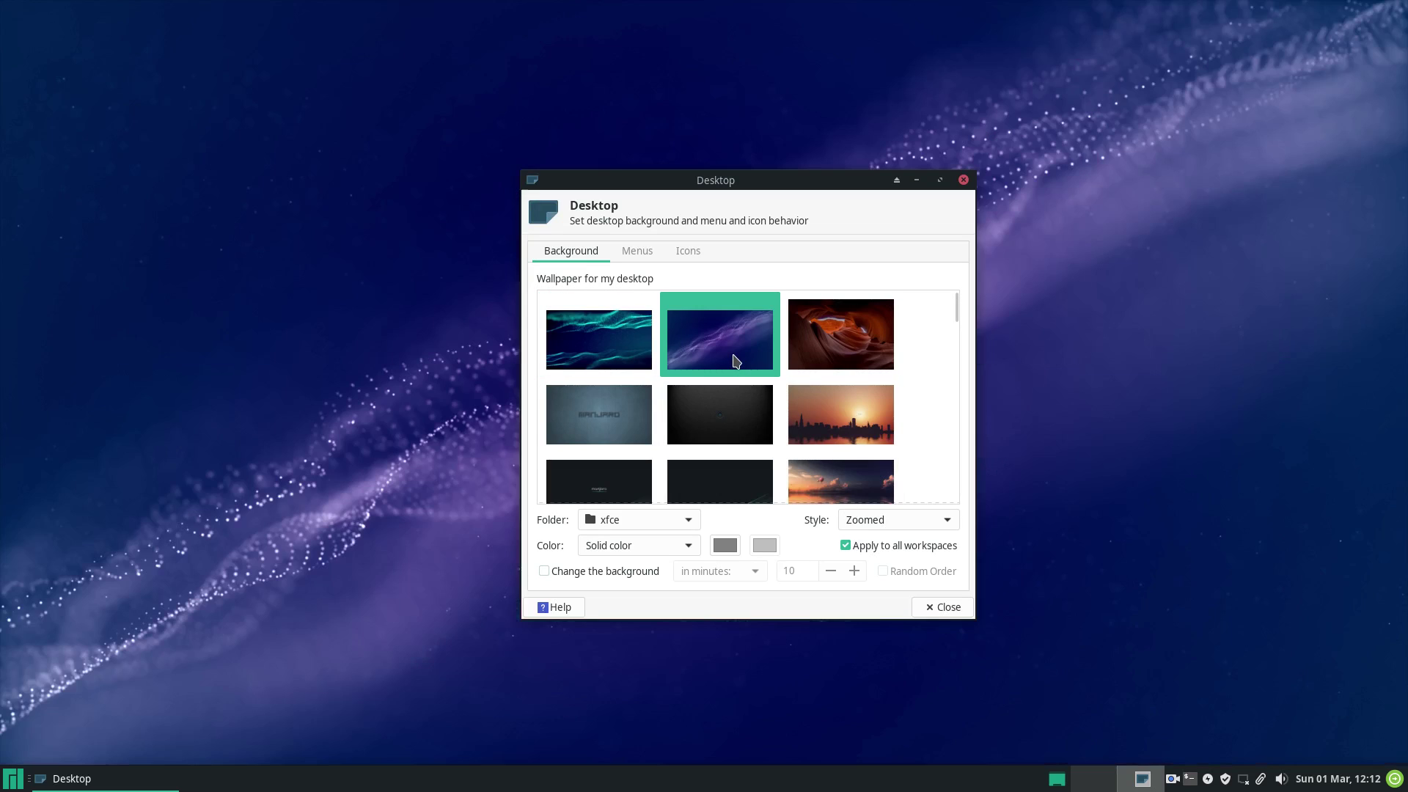
left_click(1113, 786)
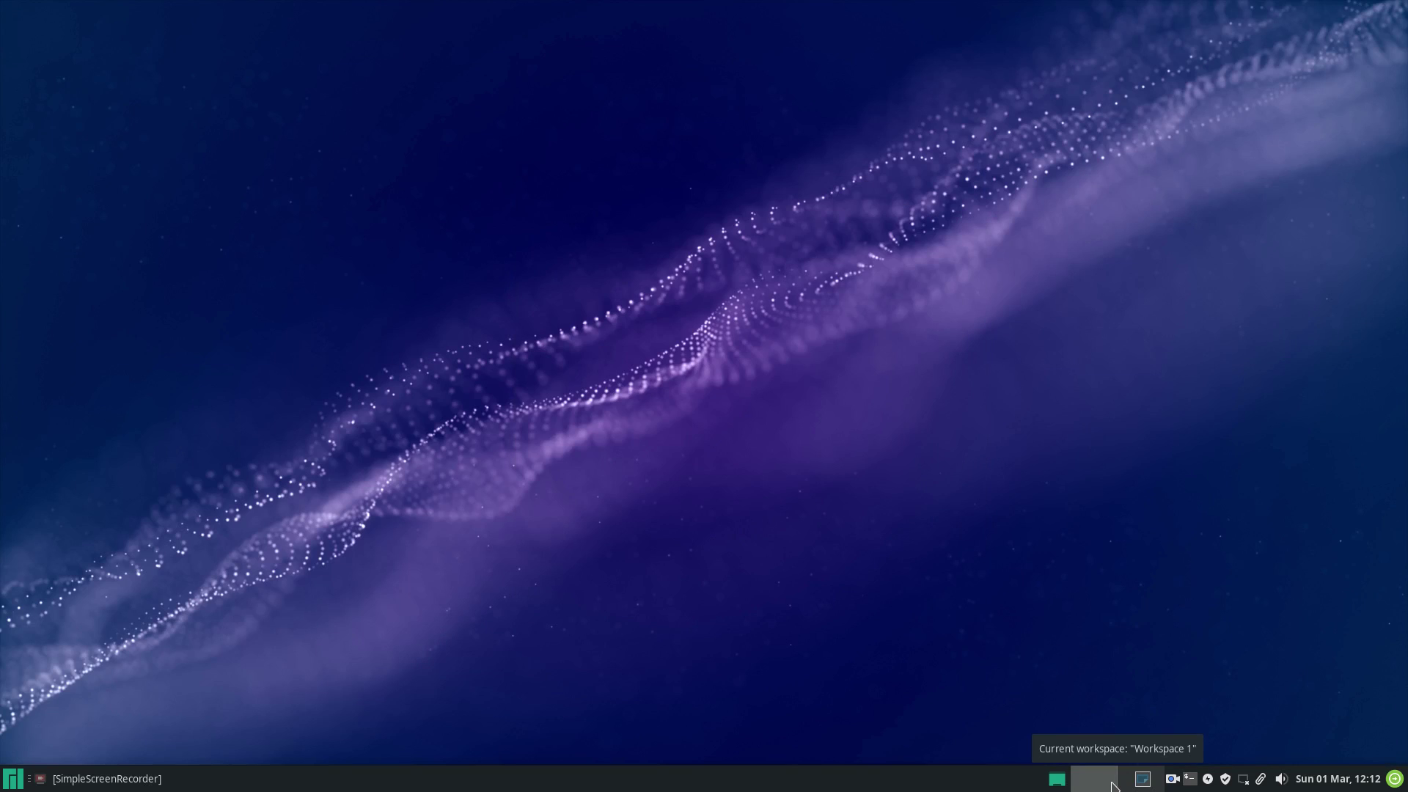
left_click(1113, 786)
left_click(842, 333)
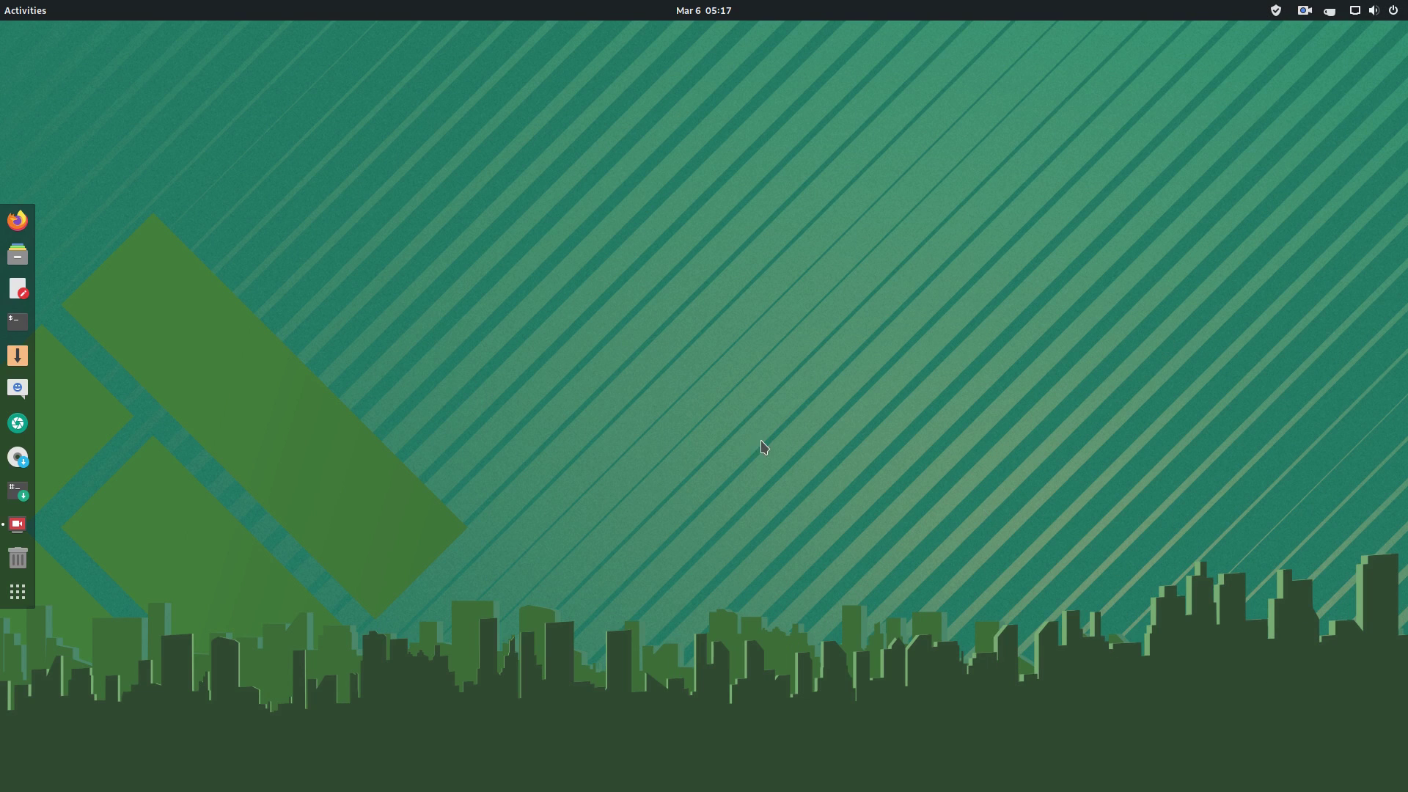
Examine the GNOME desktop's context menu, the system menu's network and account entries, and the calendar with notifications.
right_click(755, 332)
left_click(650, 438)
left_click(1401, 8)
left_click(1368, 88)
left_click(1369, 88)
left_click(1365, 107)
left_click(1362, 112)
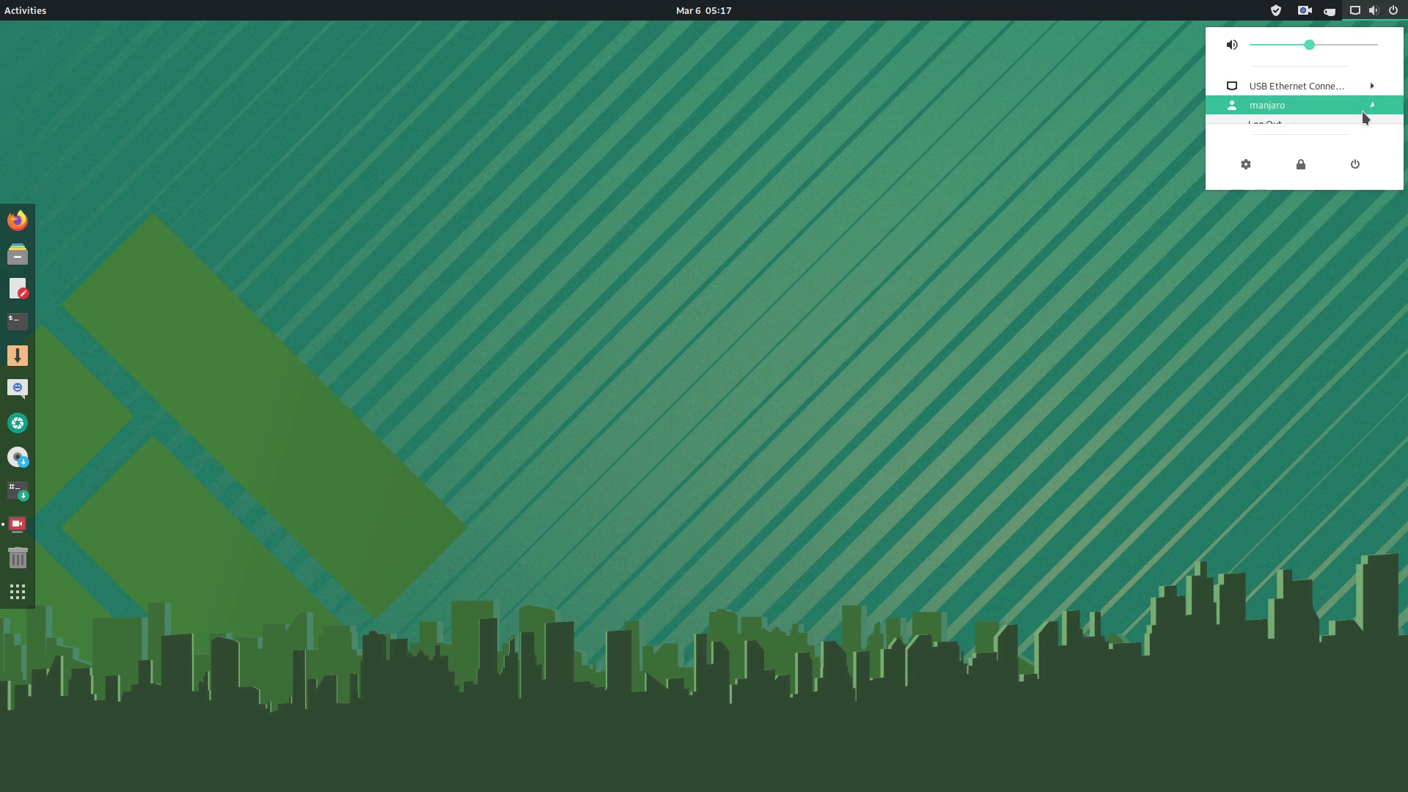
left_click(1251, 198)
left_click(734, 6)
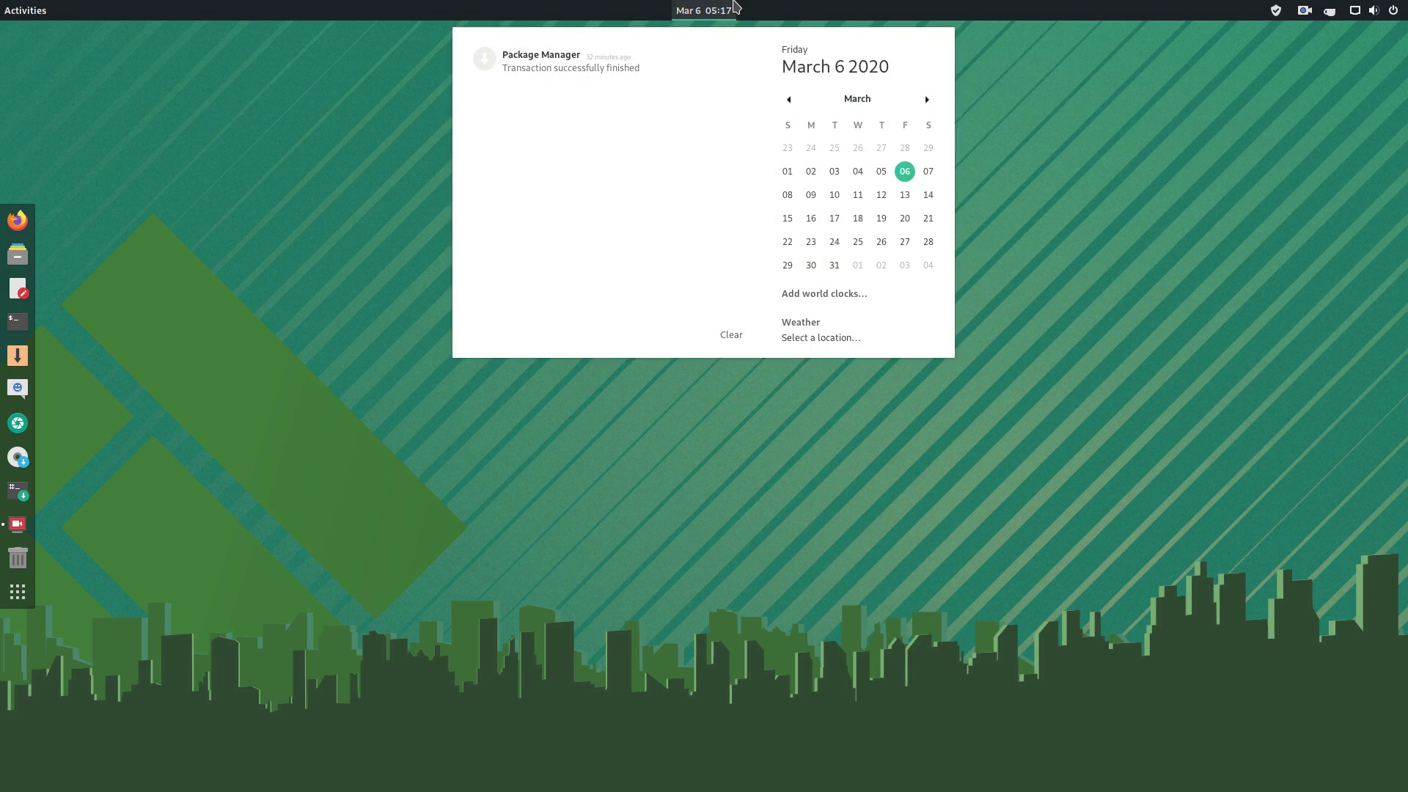
Browse the full application list from the Activities overview and open Weather.
left_click(17, 8)
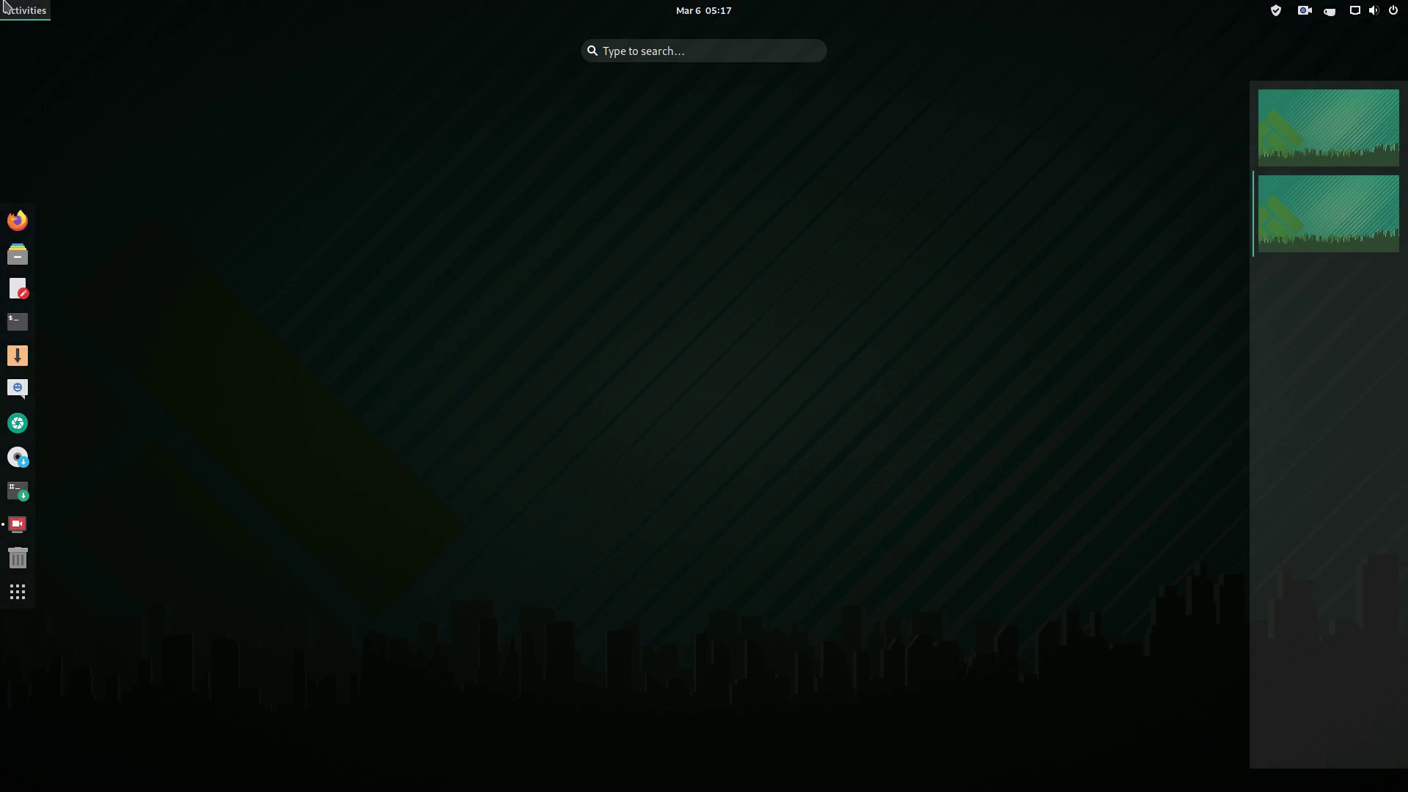
left_click(16, 591)
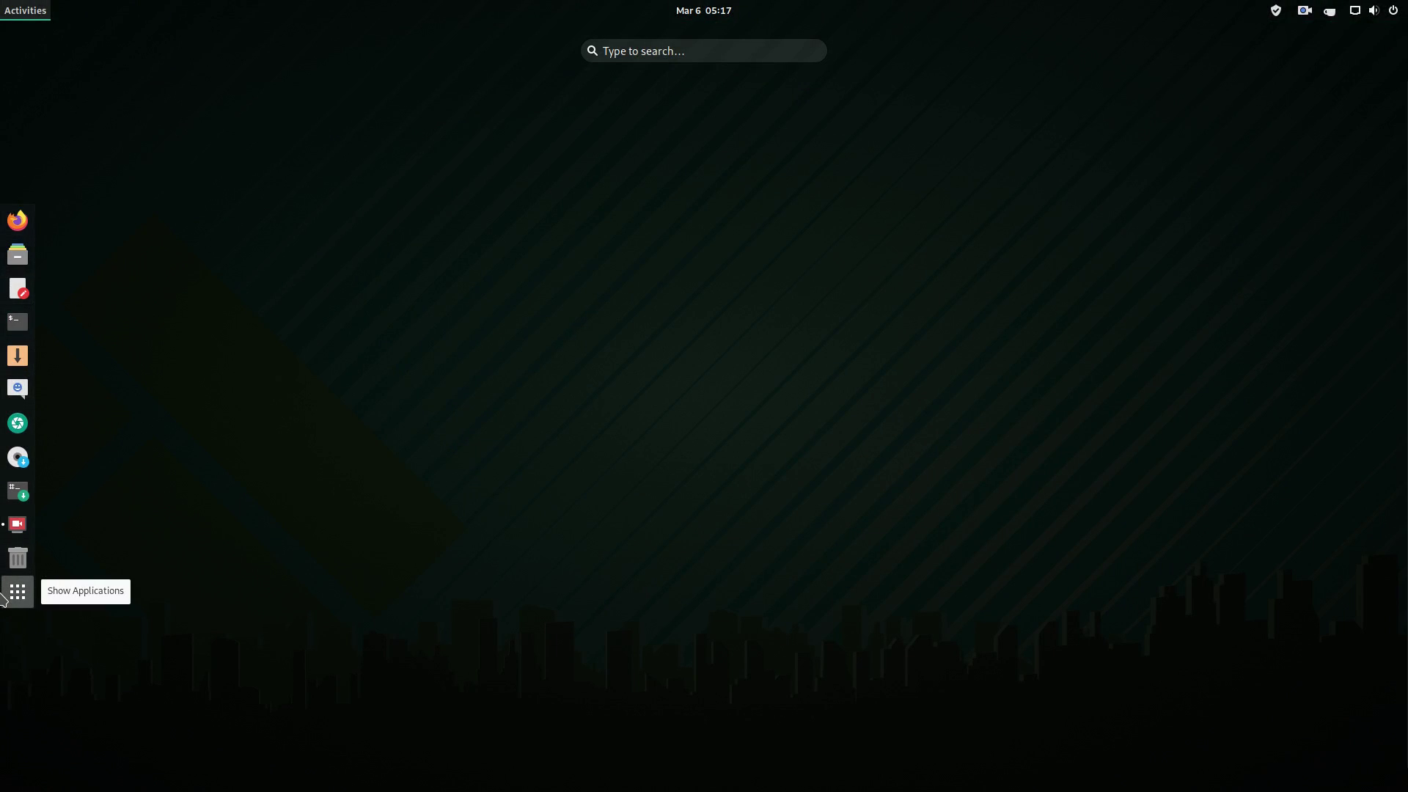
scroll(535, 497, "down", 2)
scroll(540, 500, "up", 1)
scroll(540, 500, "down", 2)
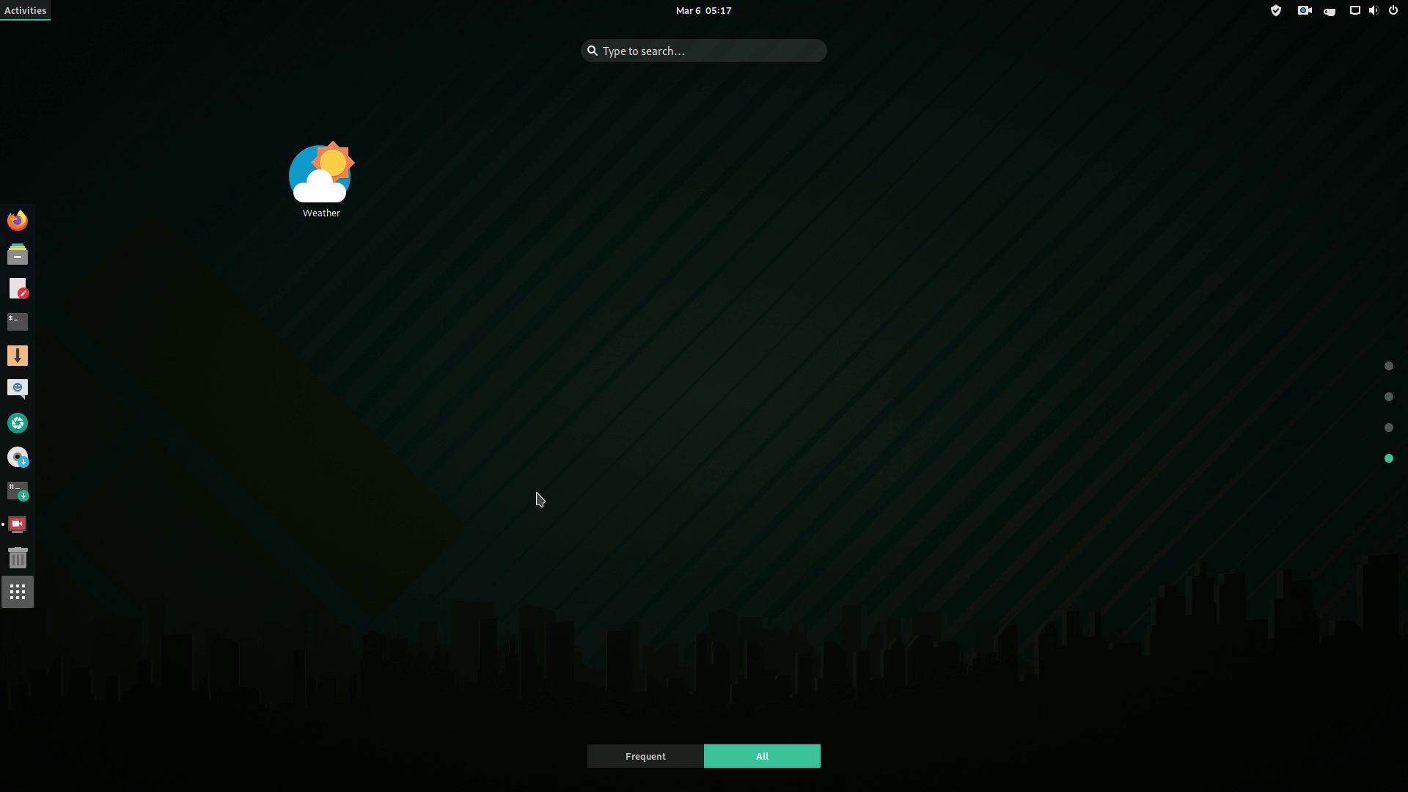
left_click(321, 176)
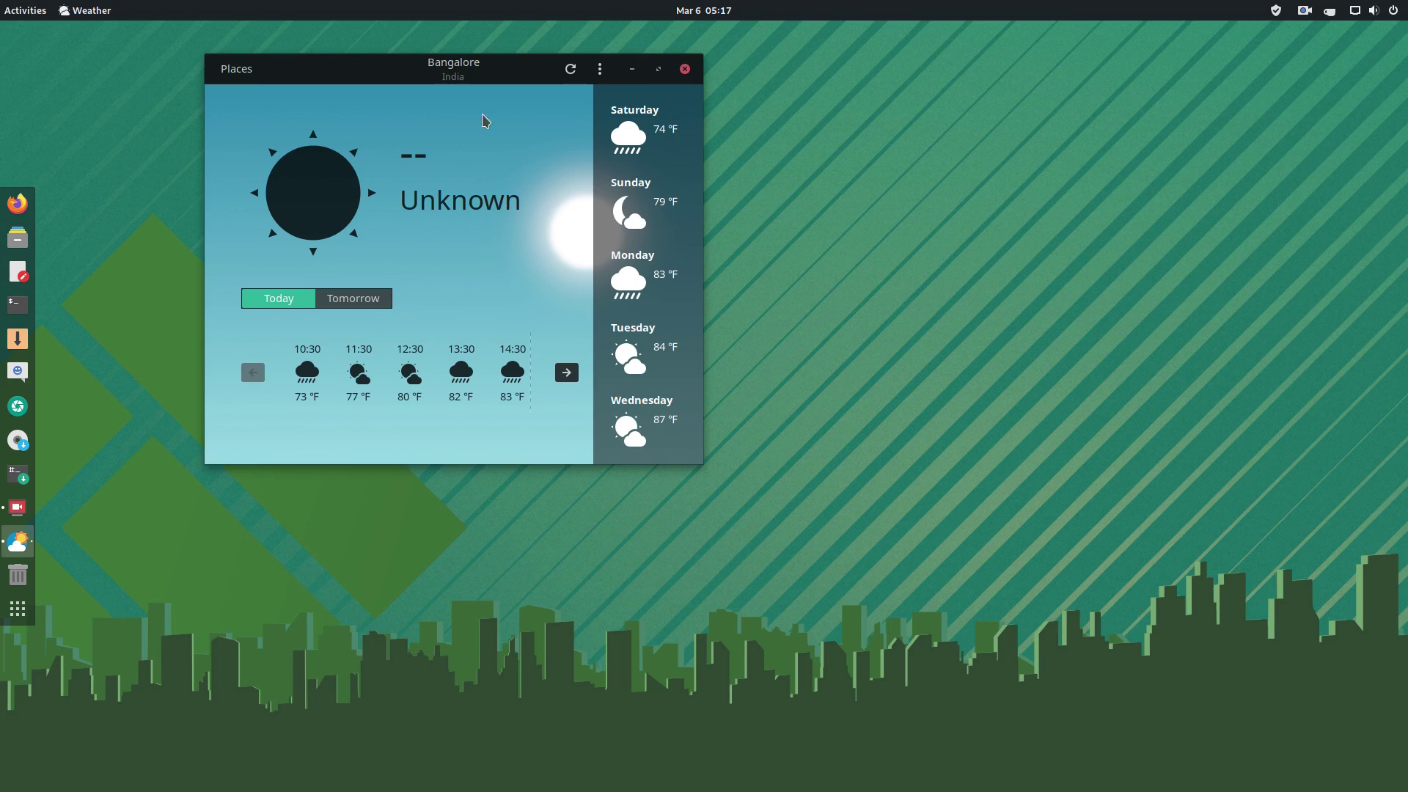
Move the Weather window, maximize it and restore it to its normal size.
left_click_drag(487, 73, 313, 250)
double_click(313, 250)
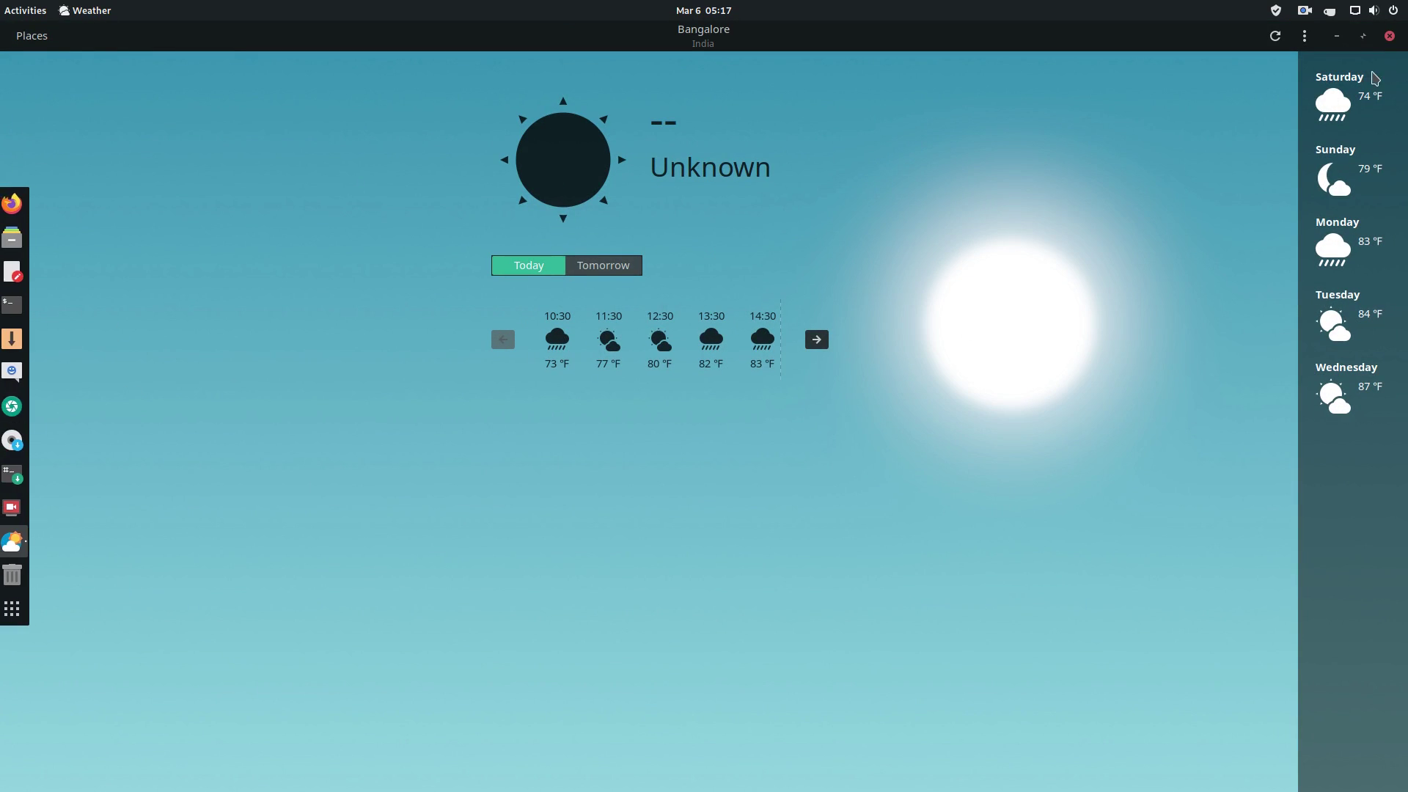
left_click(1363, 35)
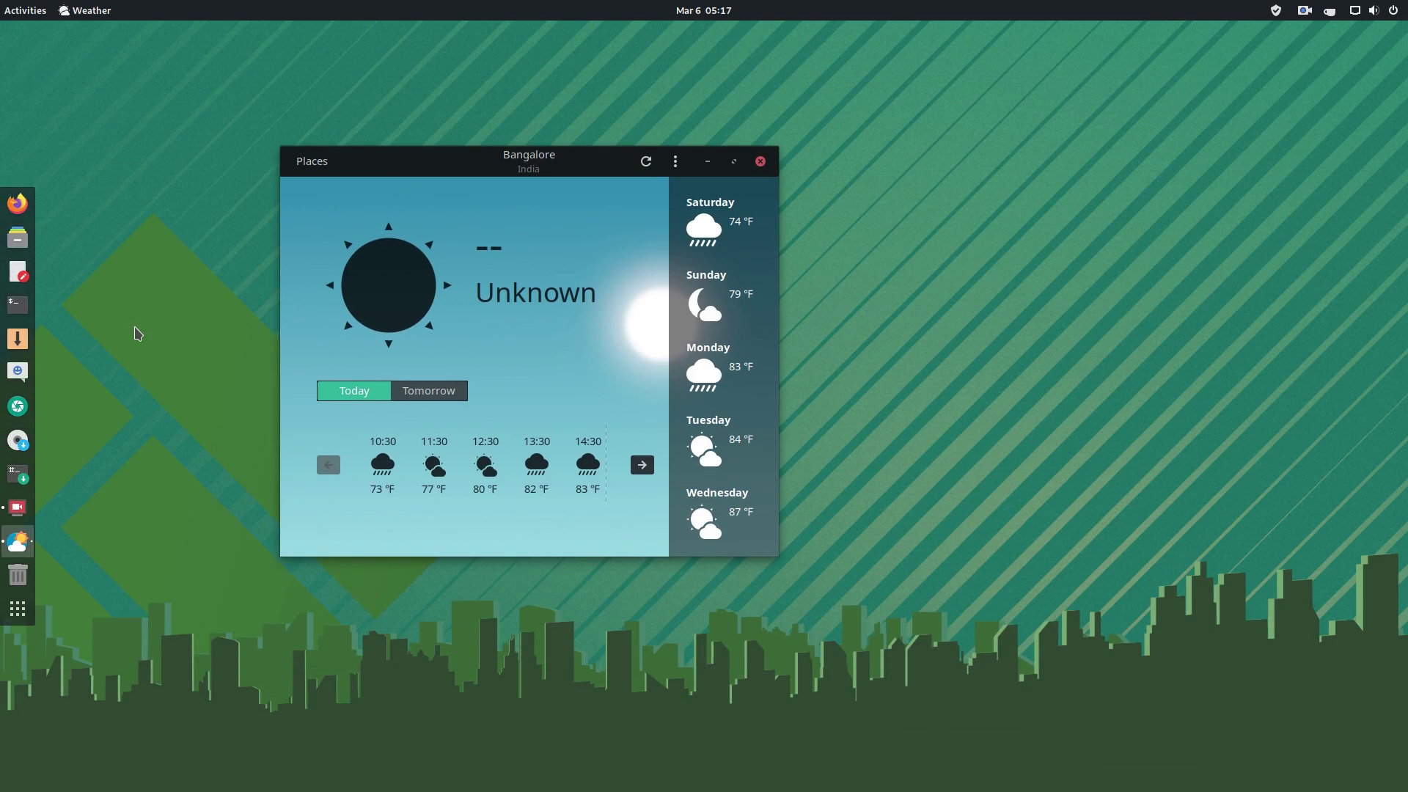
Open the Files file manager, and maximize and restore the Weather window behind it.
left_click(16, 236)
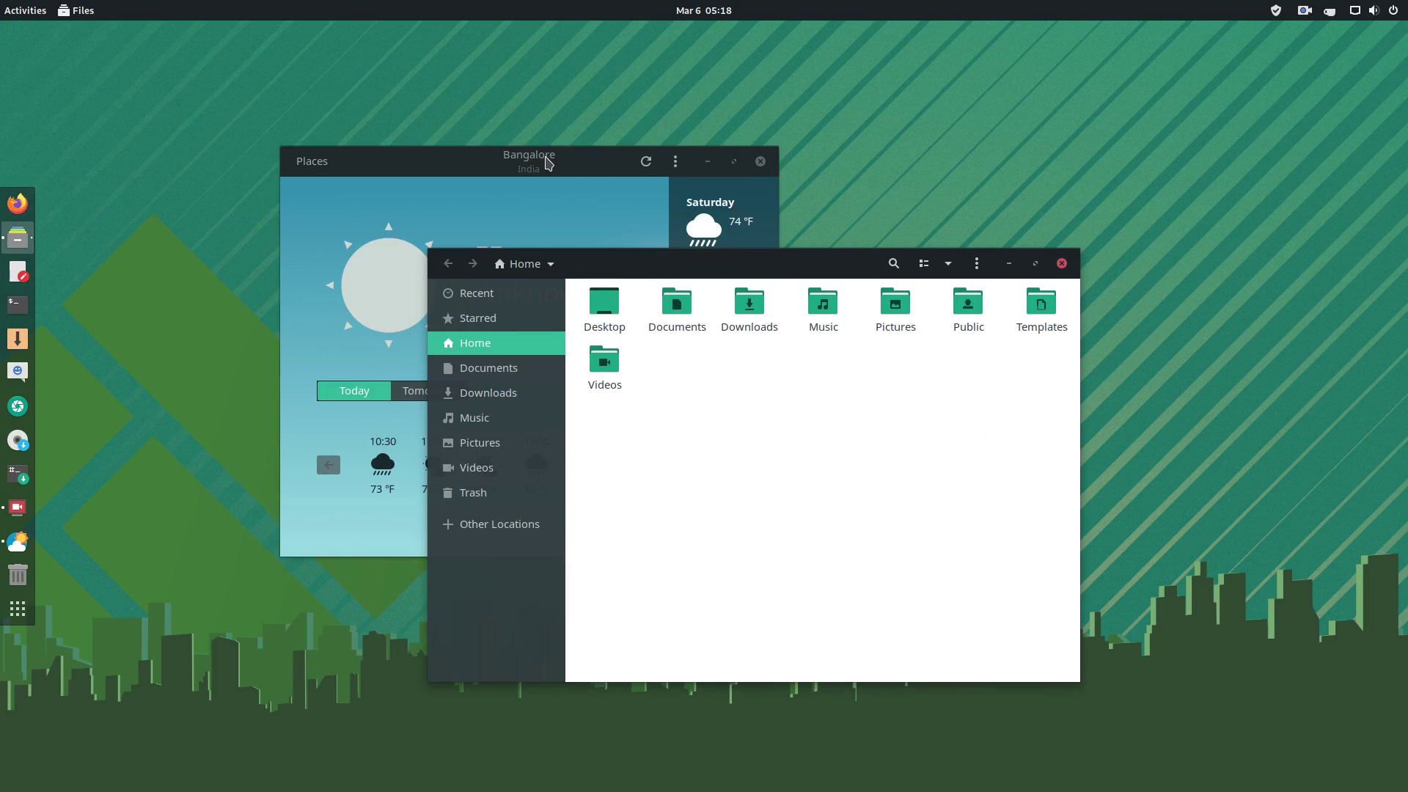
double_click(547, 161)
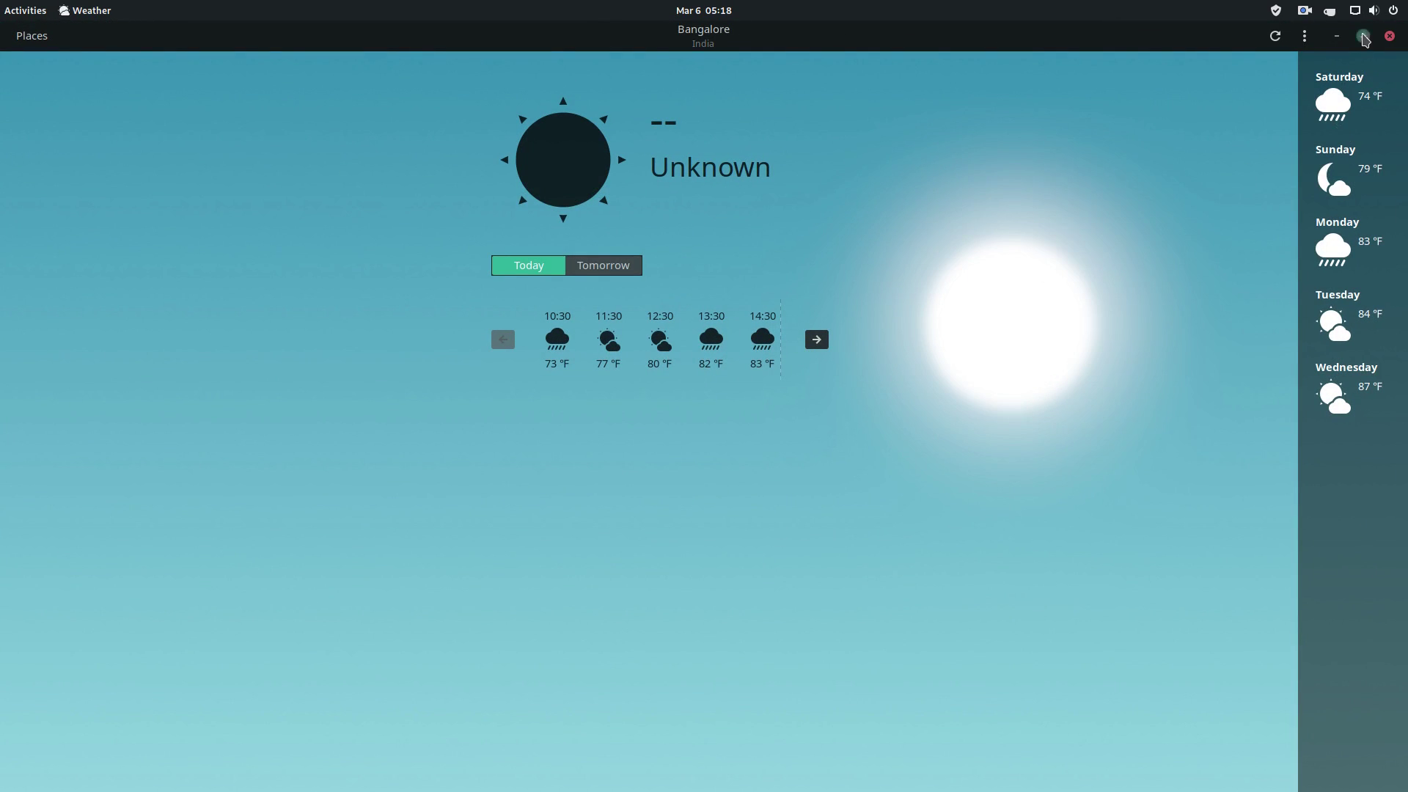
left_click(1363, 35)
Look through the Starred, Recent, Home, Documents and Music locations in Files.
left_click(499, 349)
left_click(490, 318)
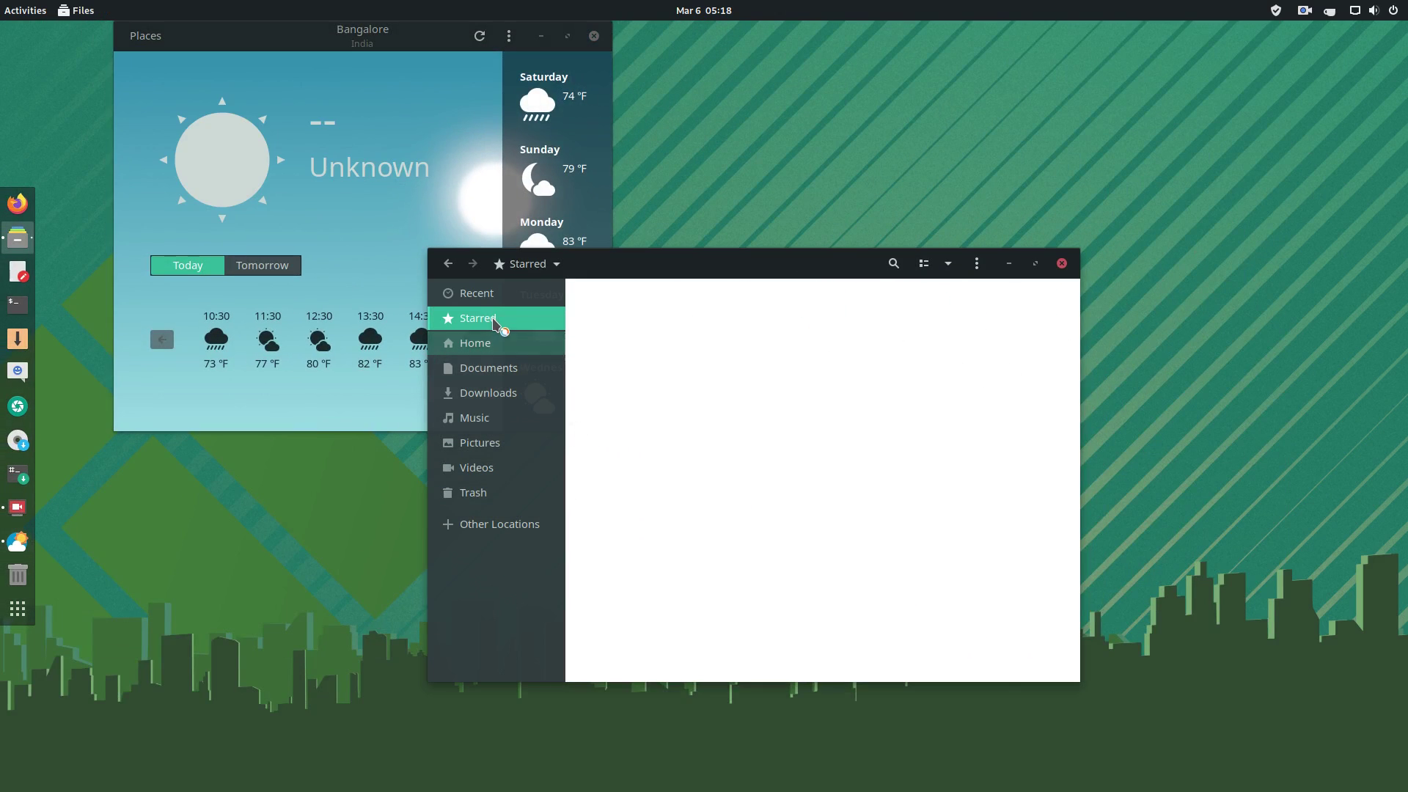
left_click(493, 293)
left_click(498, 343)
left_click(497, 378)
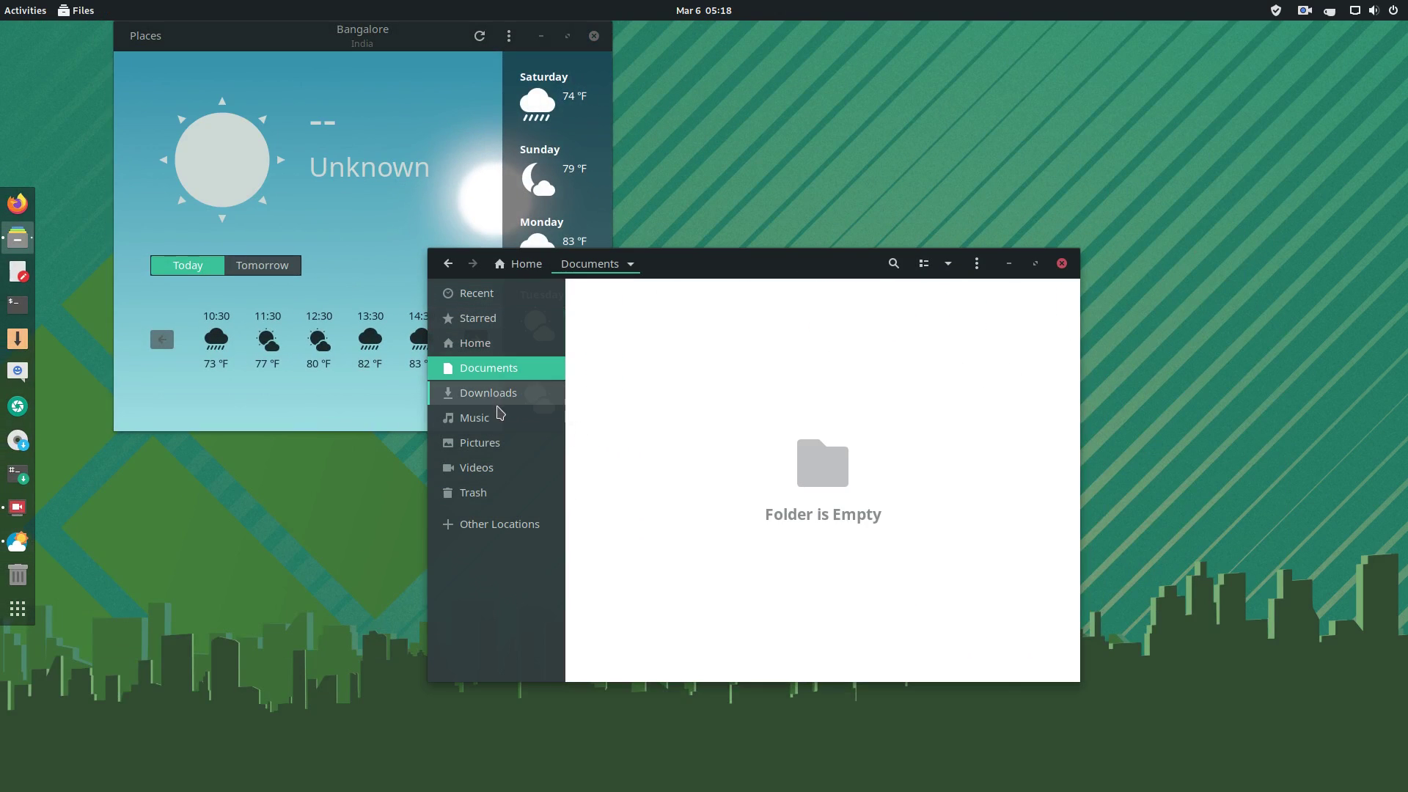
left_click(499, 412)
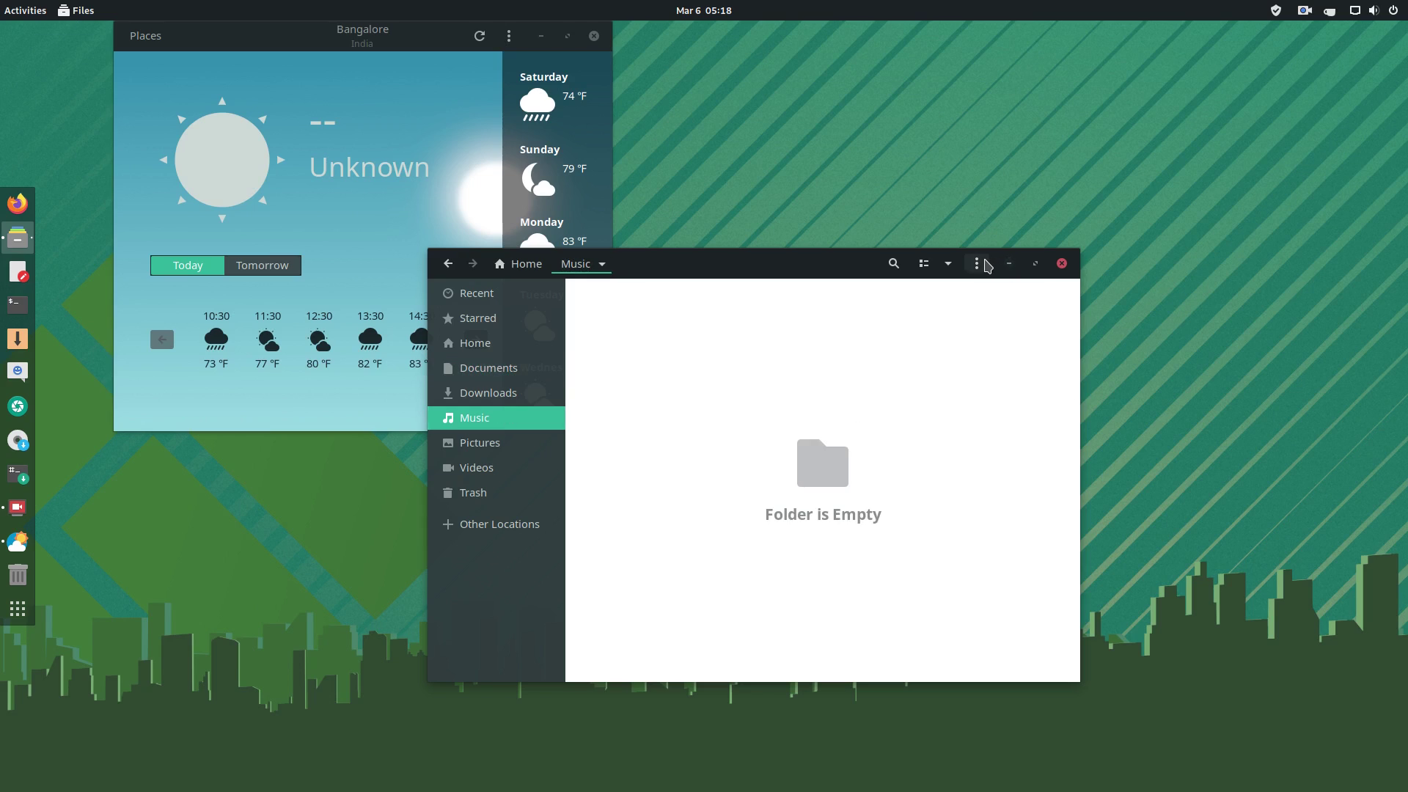
Try the Files creation options by adding a second Music tab and opening a new window, and close that window.
left_click(985, 265)
left_click(976, 309)
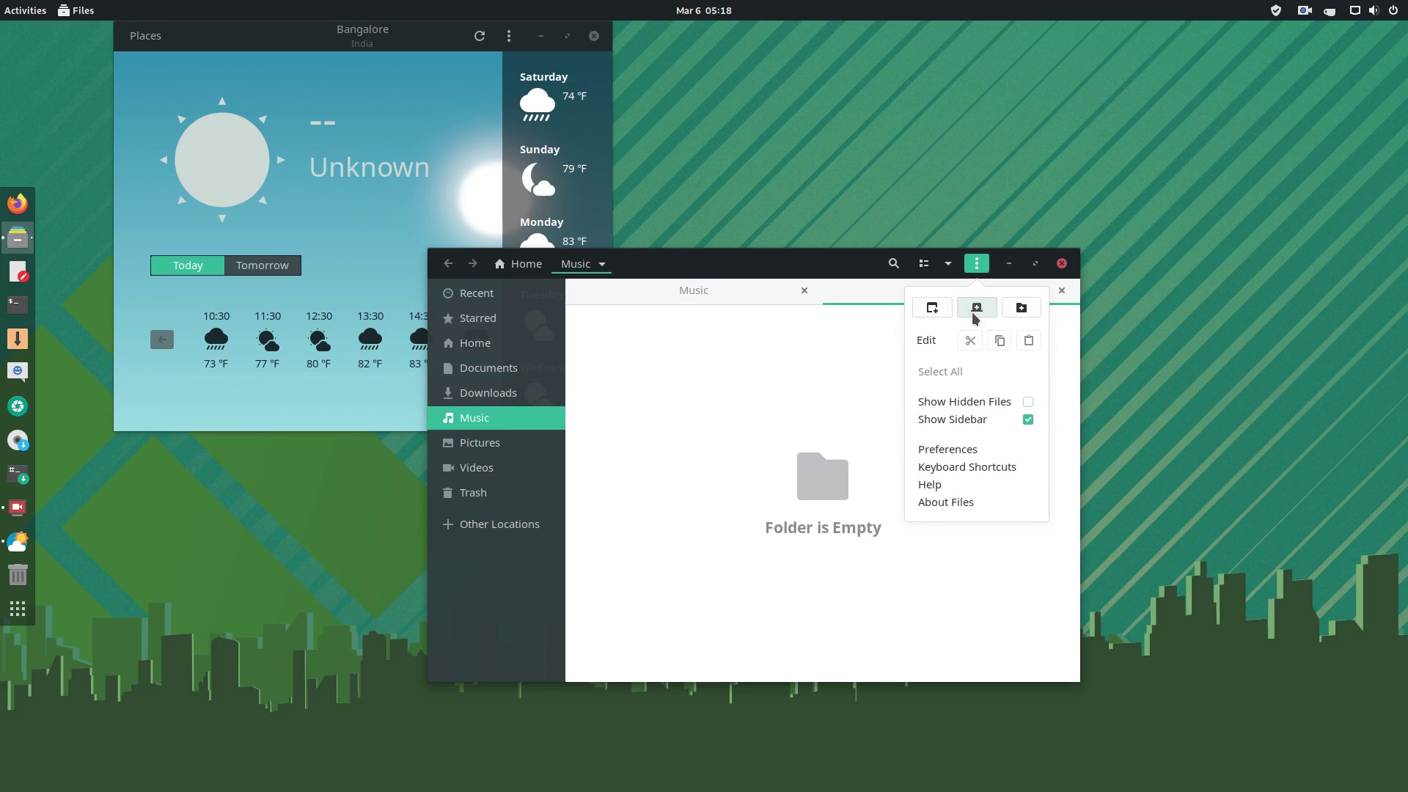
left_click(1019, 311)
left_click(664, 437)
left_click(932, 307)
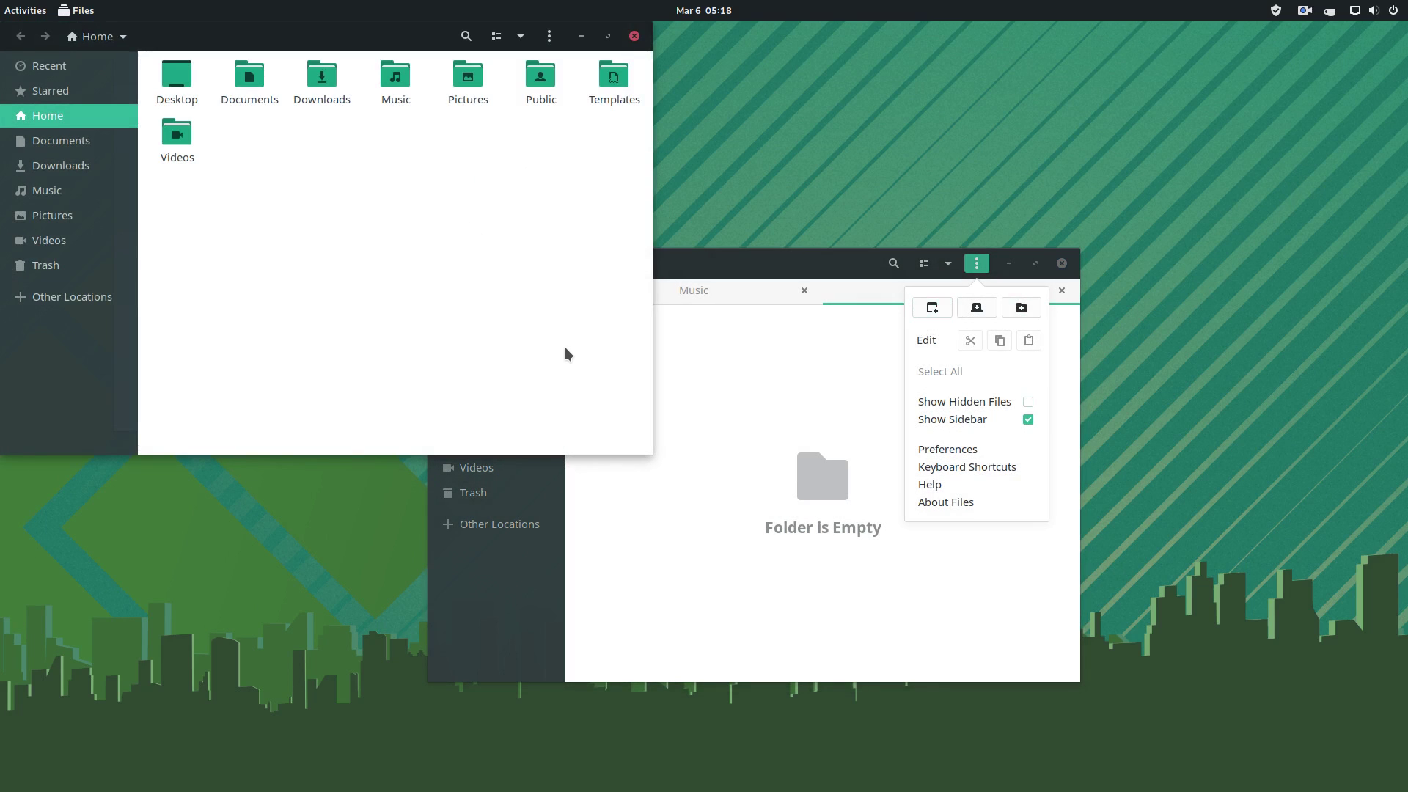
left_click(635, 36)
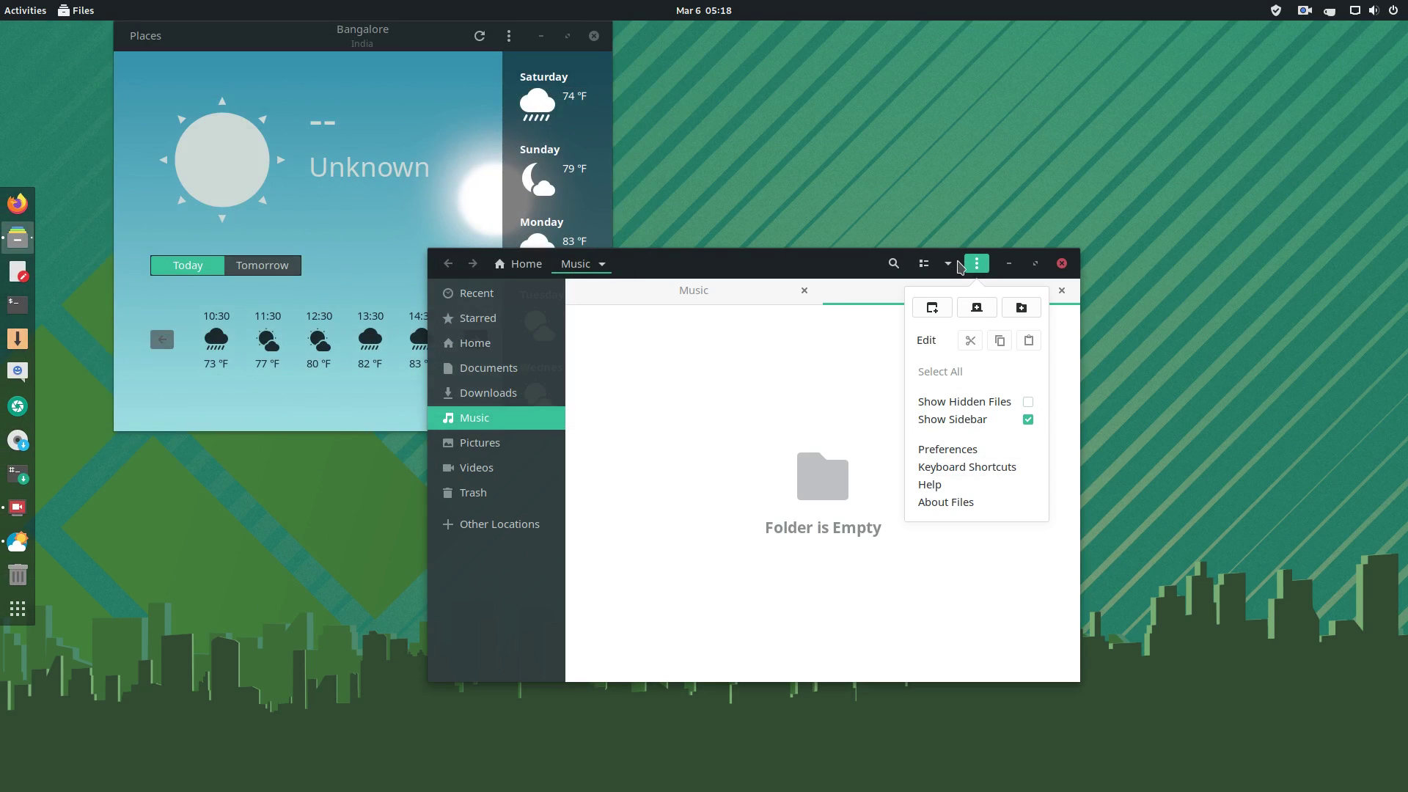
Check the view options in Files and show the Home folder as a detailed list.
left_click(959, 266)
left_click(953, 264)
left_click(927, 265)
left_click(926, 265)
left_click(474, 342)
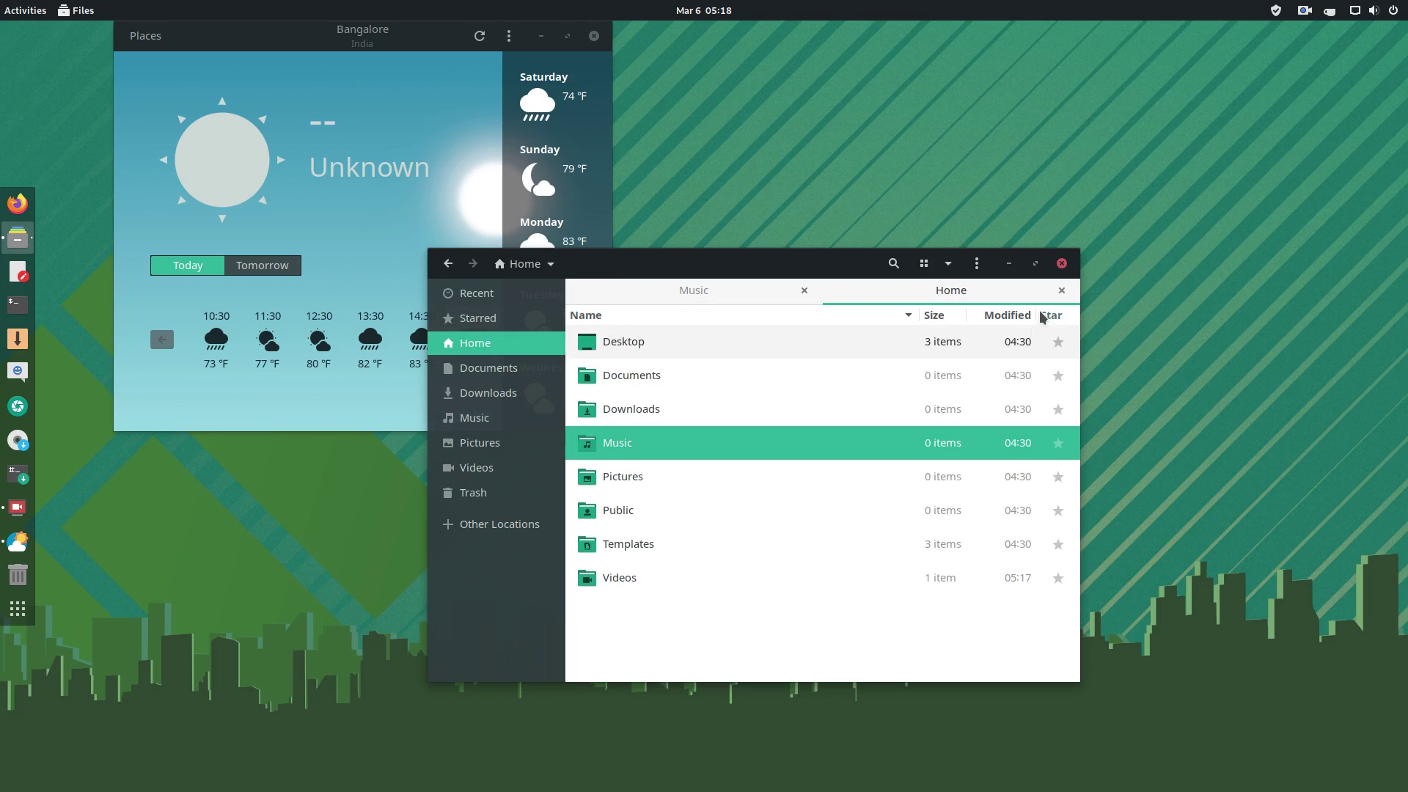
Return the Home folder to icon view, and open and close the file search.
left_click(926, 266)
left_click(926, 265)
left_click(925, 266)
left_click(893, 264)
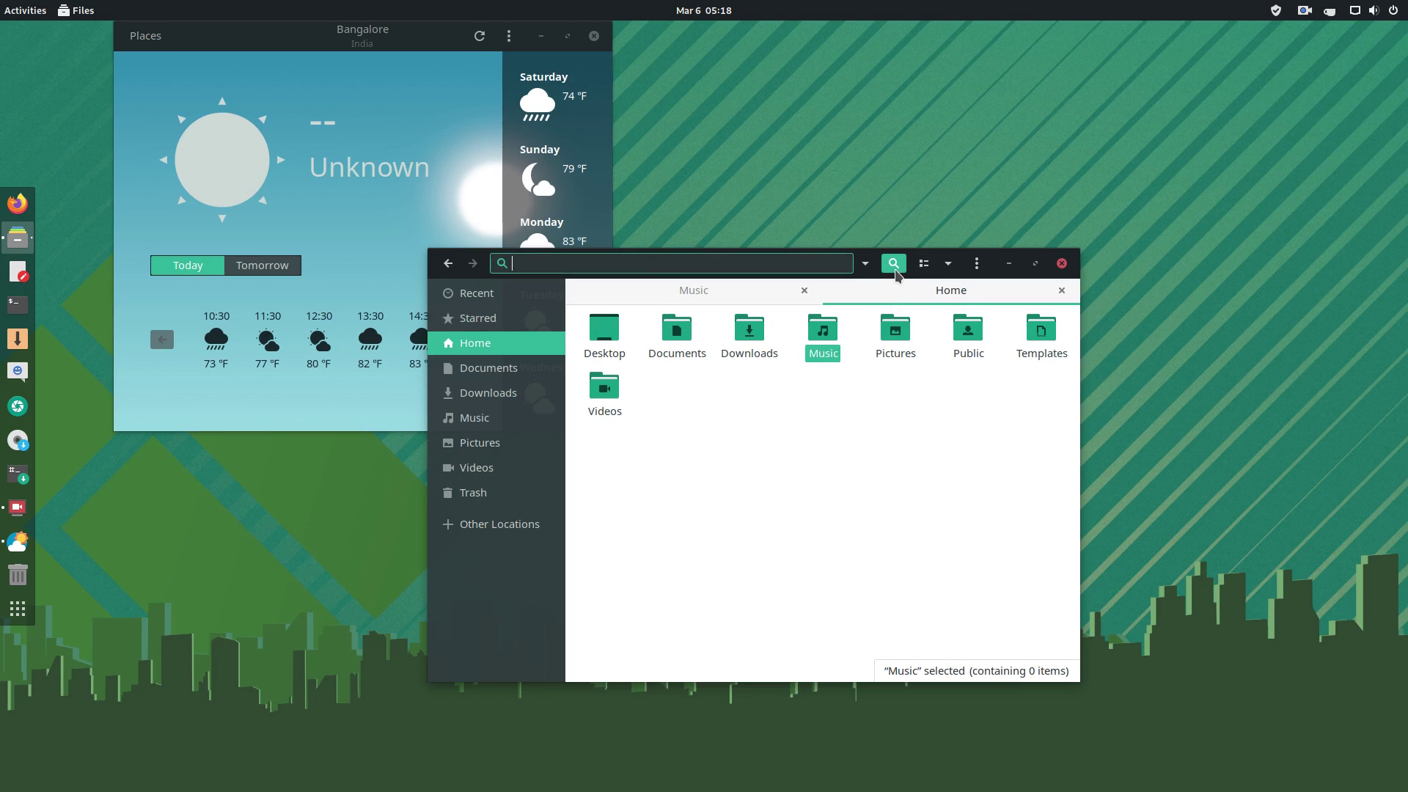
left_click(888, 268)
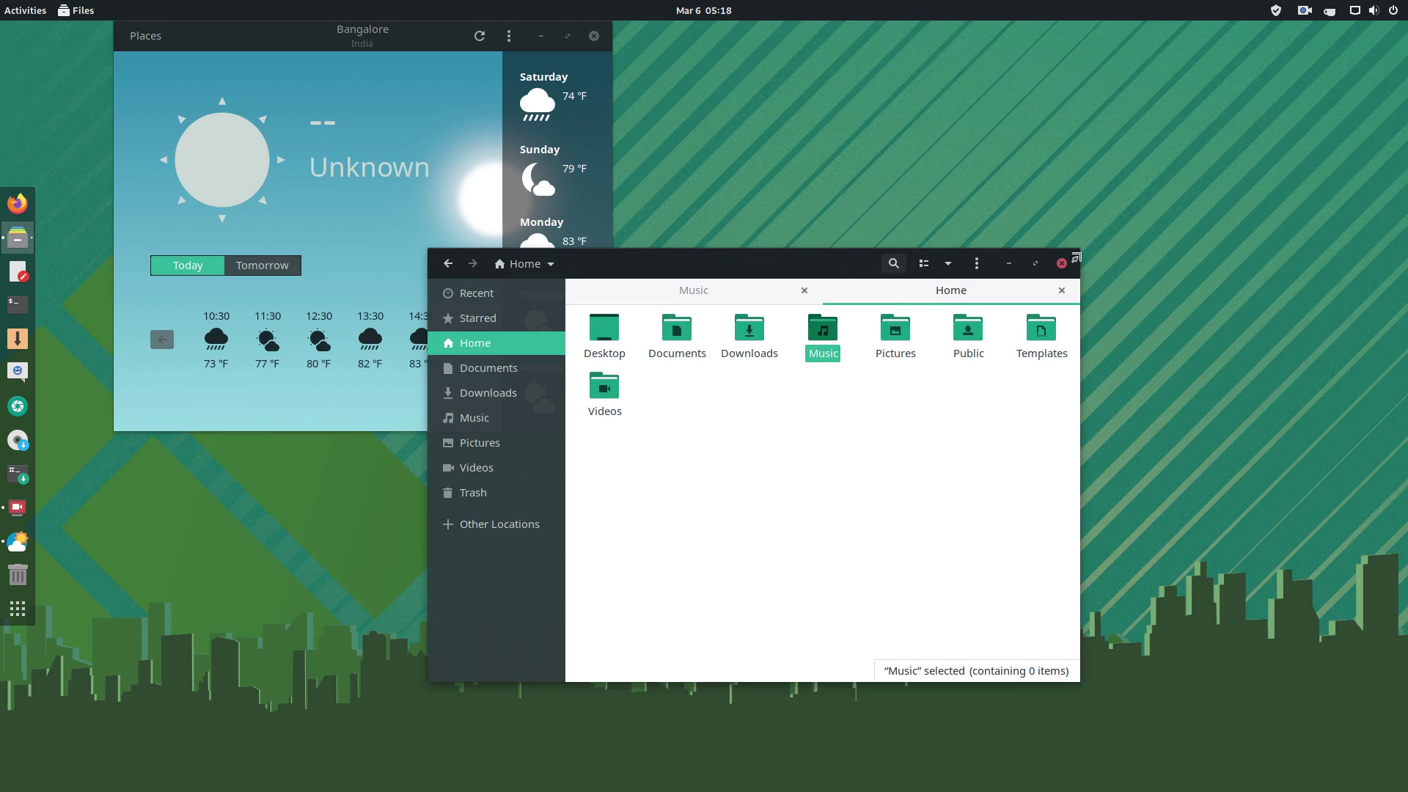
Maximize the Files window, close its Music tab and restore the window to normal size.
double_click(832, 273)
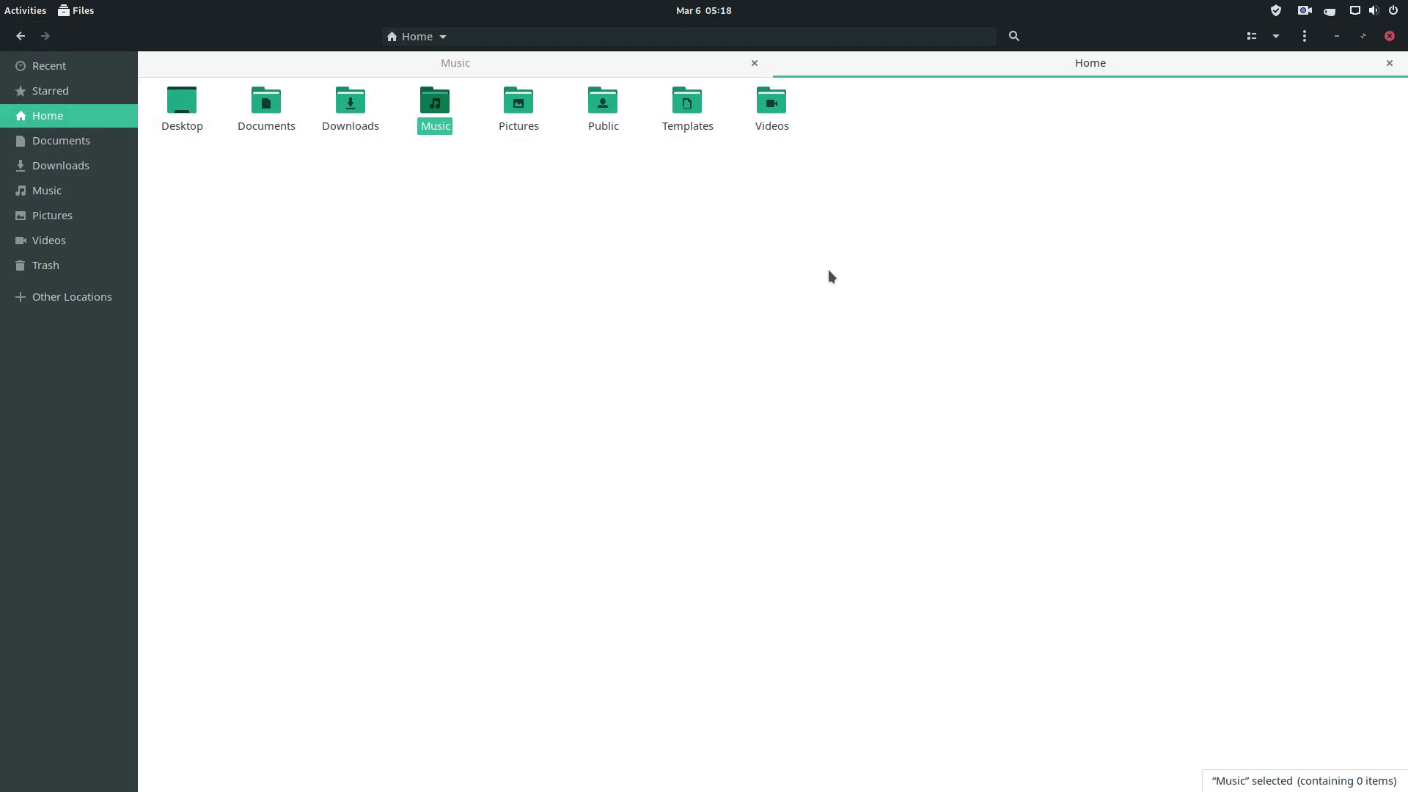
left_click(754, 63)
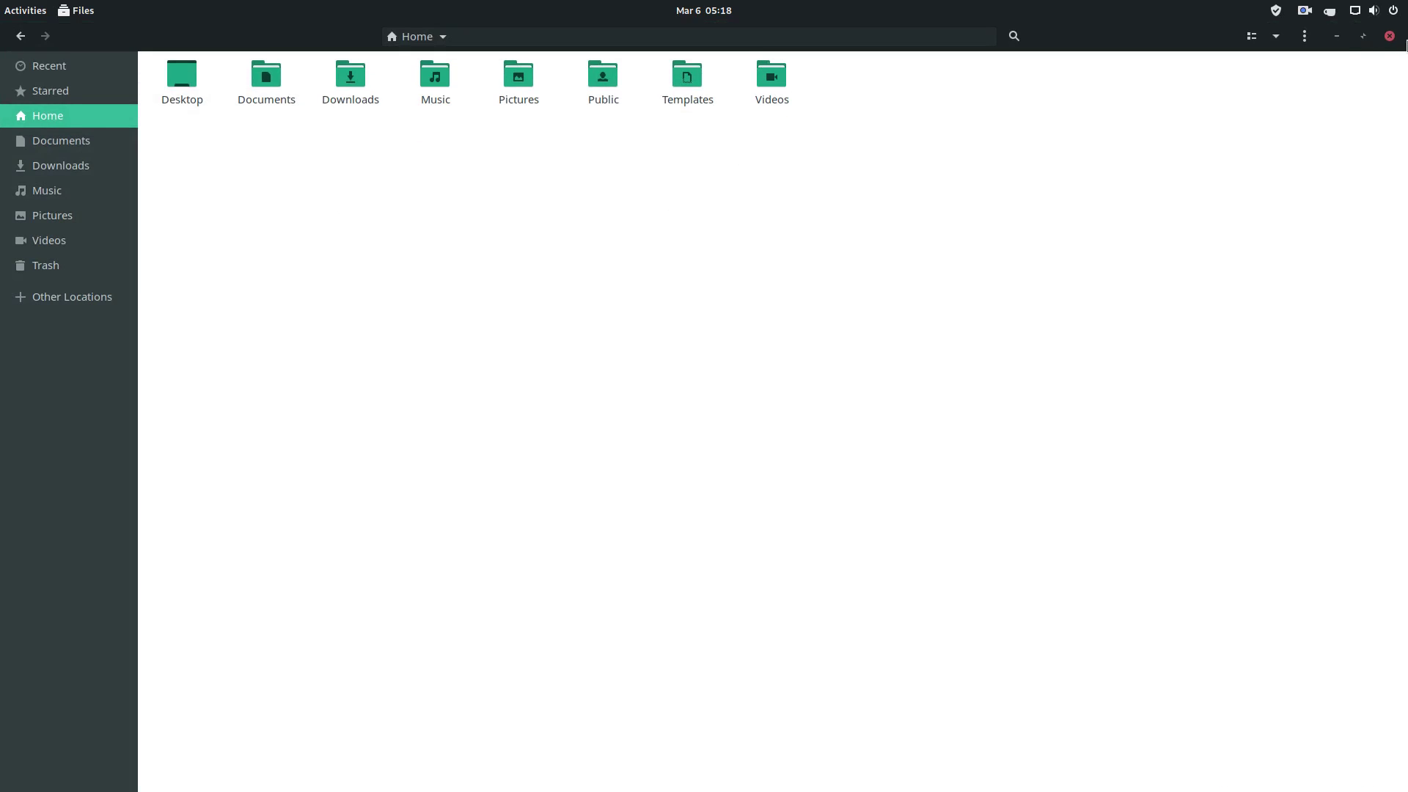
left_click(1362, 37)
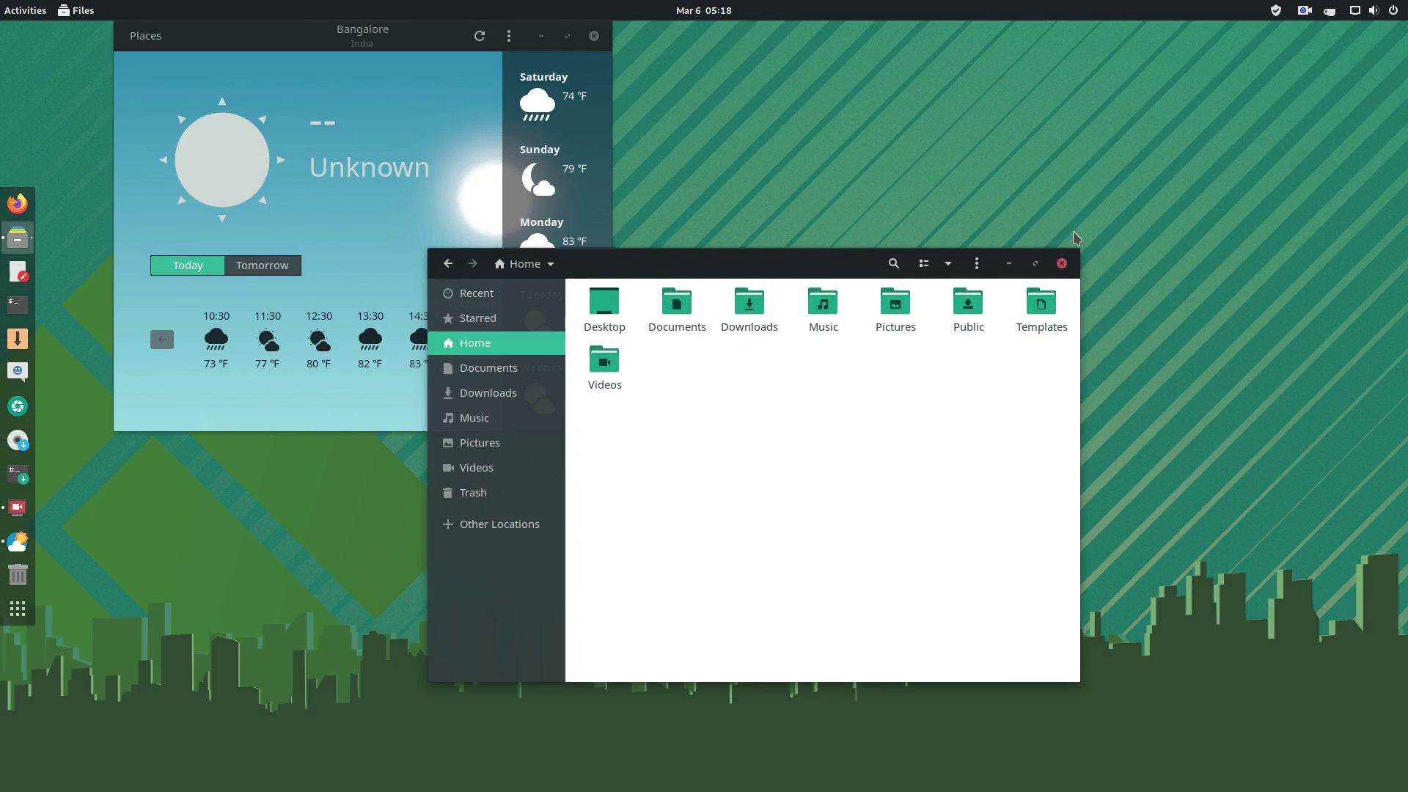
double_click(854, 266)
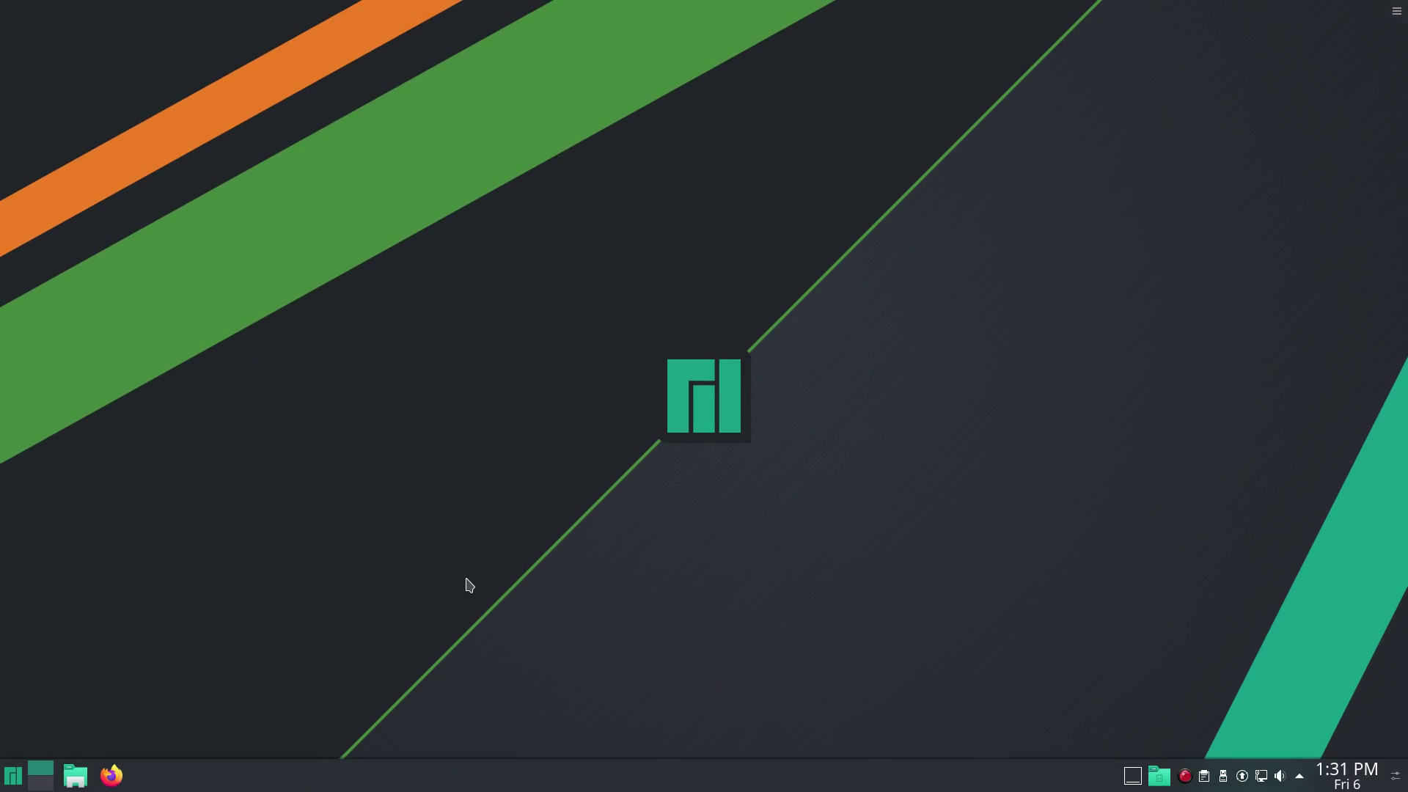
Browse the KDE application launcher's favorites and its Internet, Multimedia and Settings application categories.
left_click(13, 775)
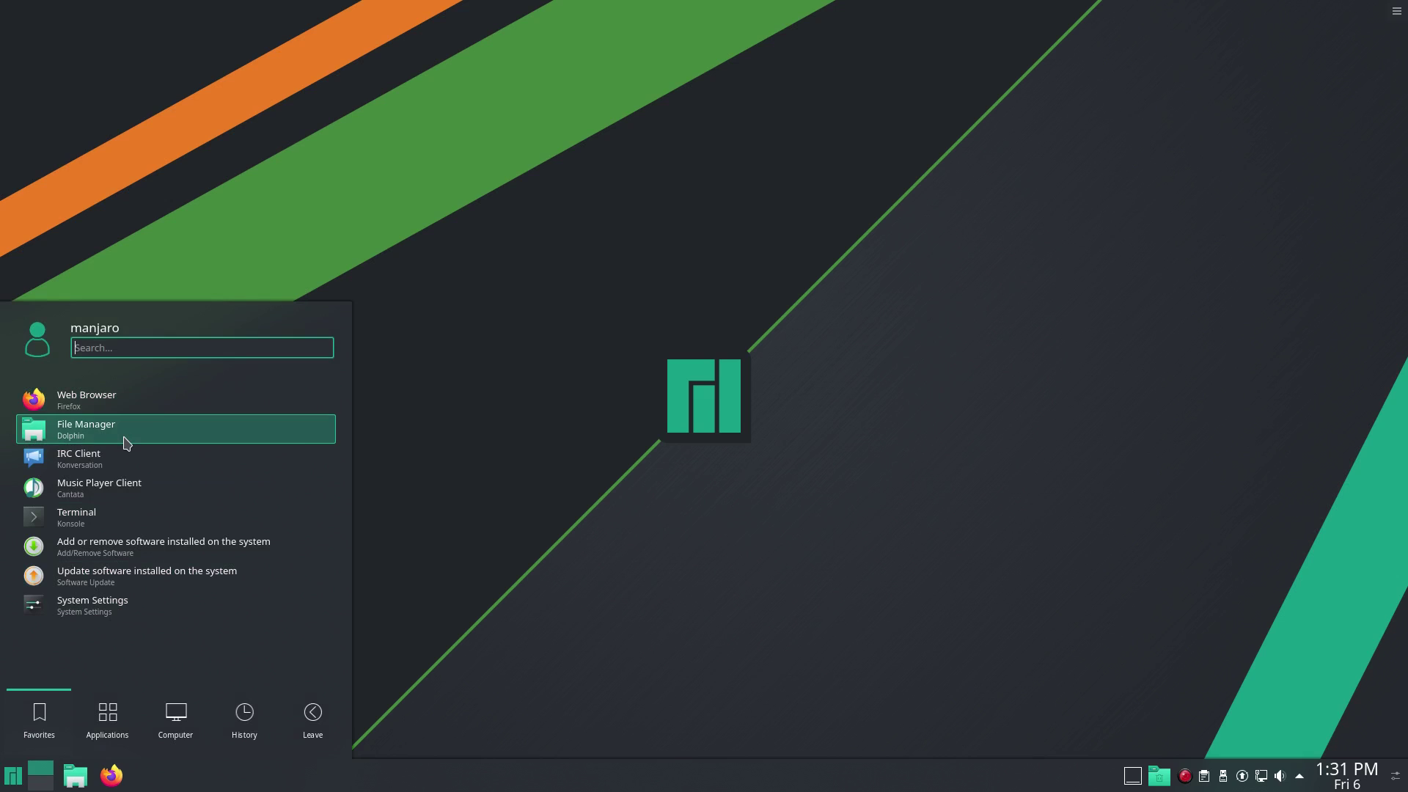
left_click(110, 723)
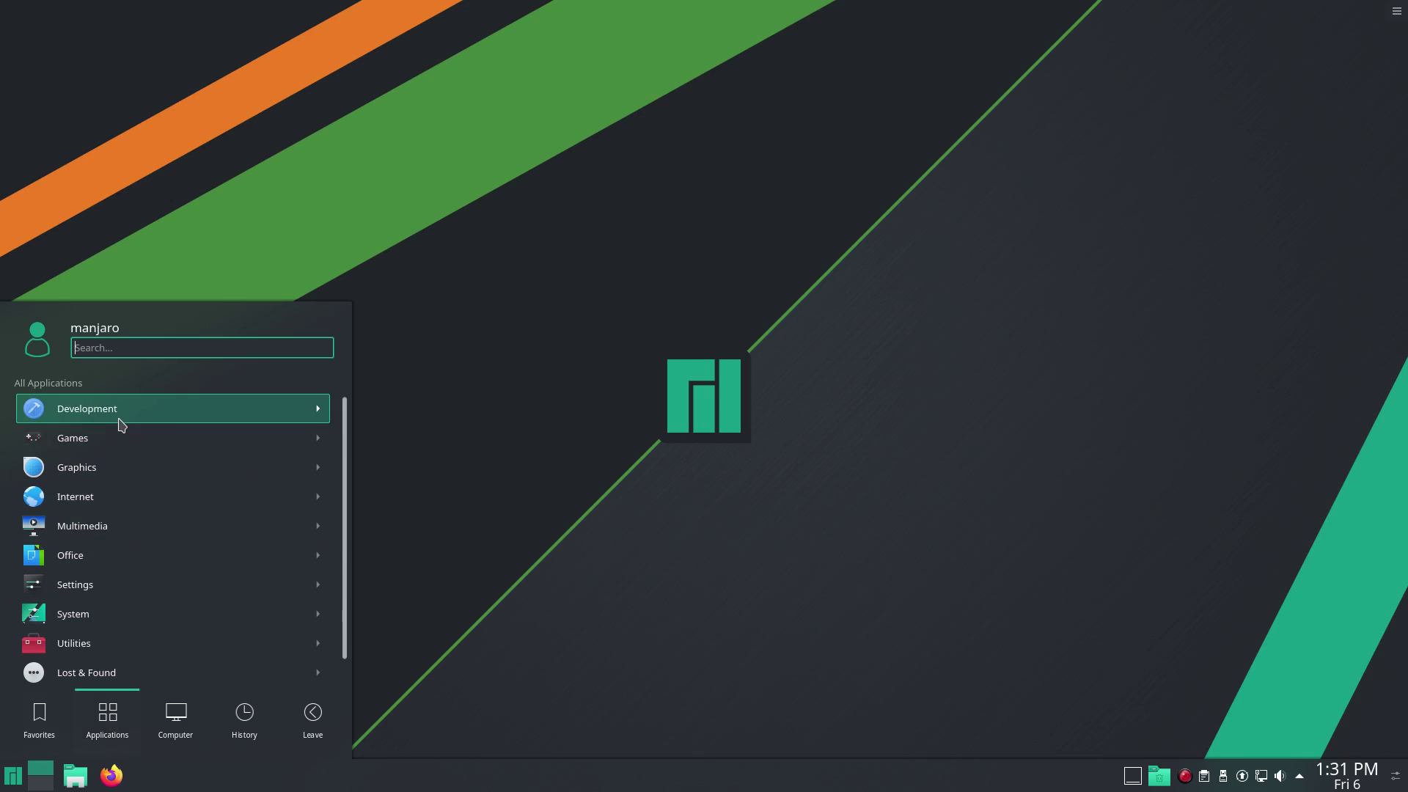
left_click(121, 501)
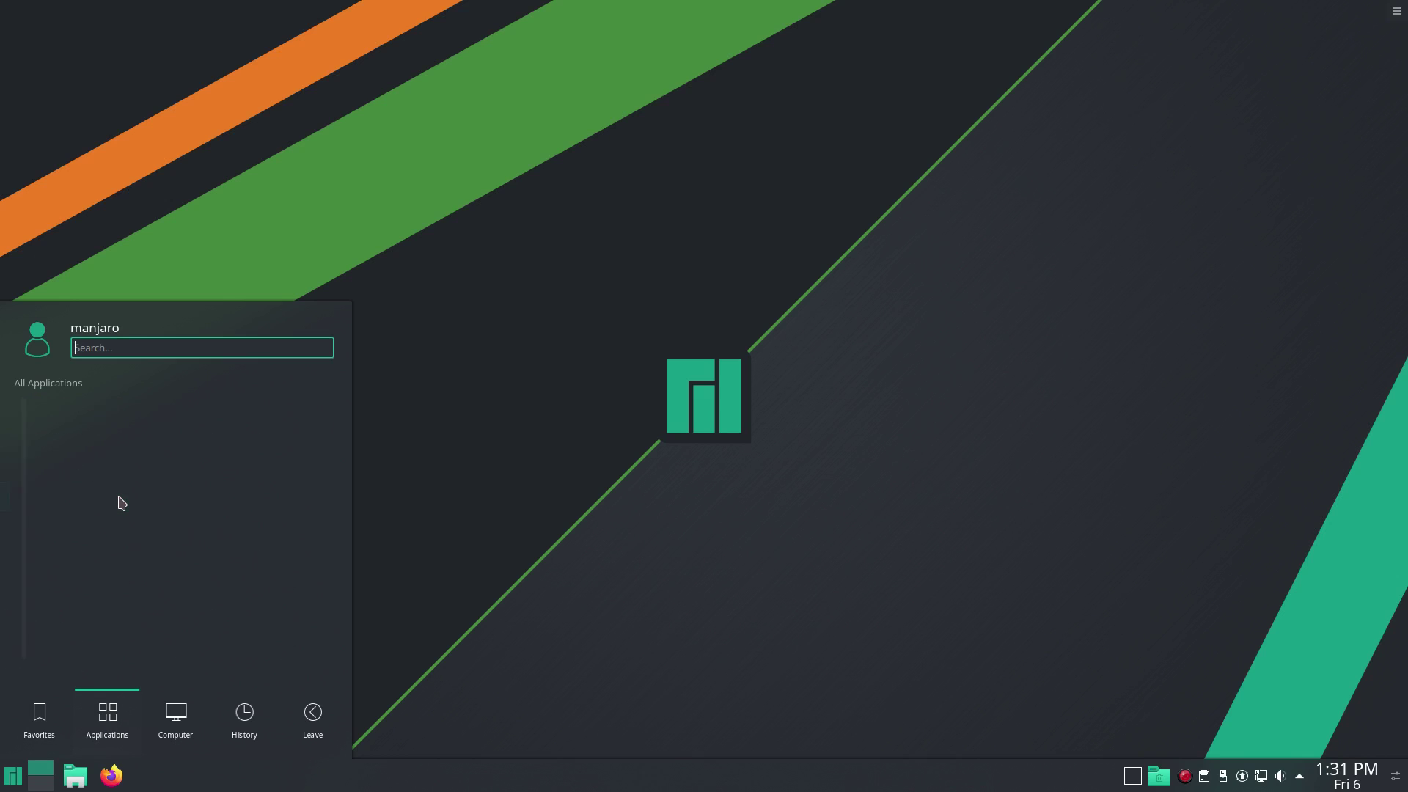
left_click(70, 384)
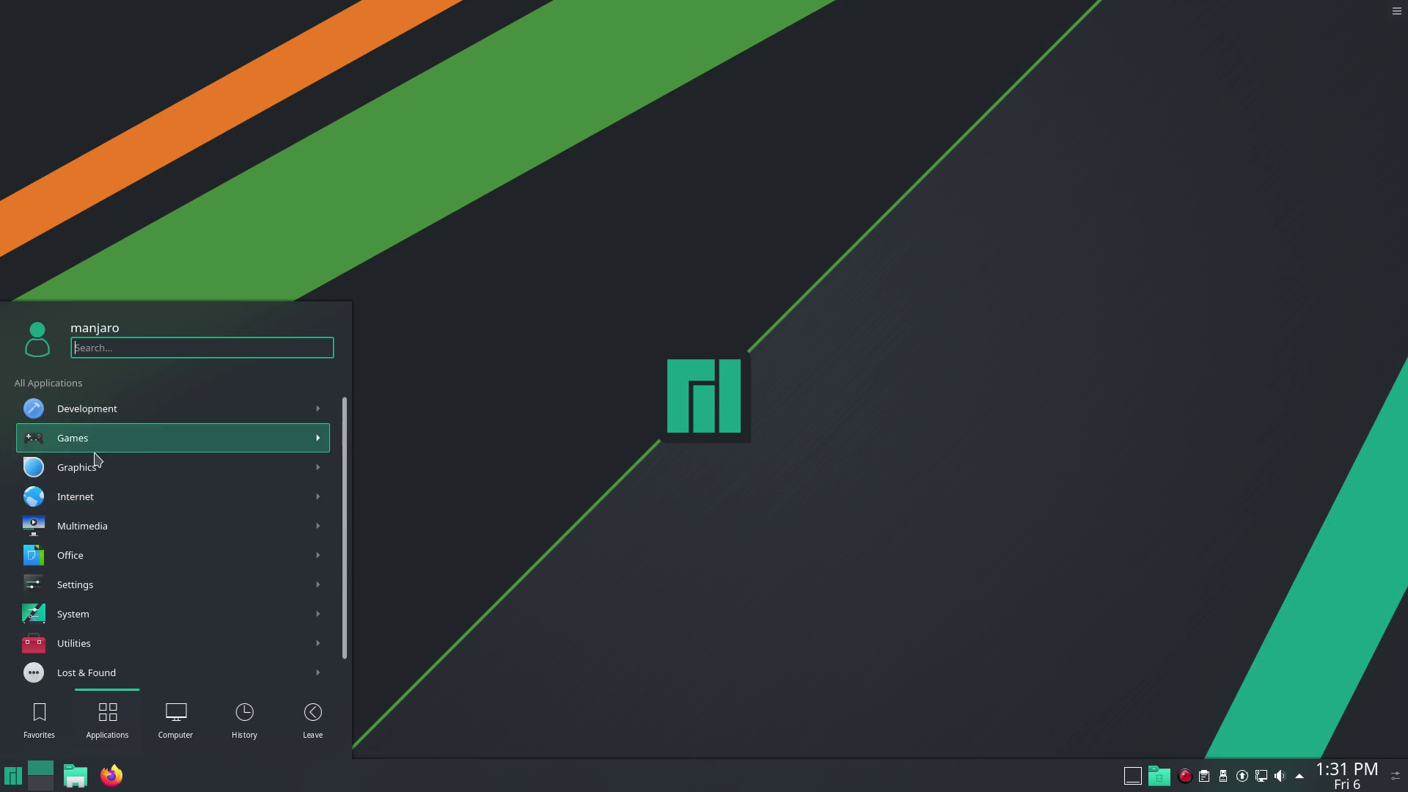
left_click(103, 525)
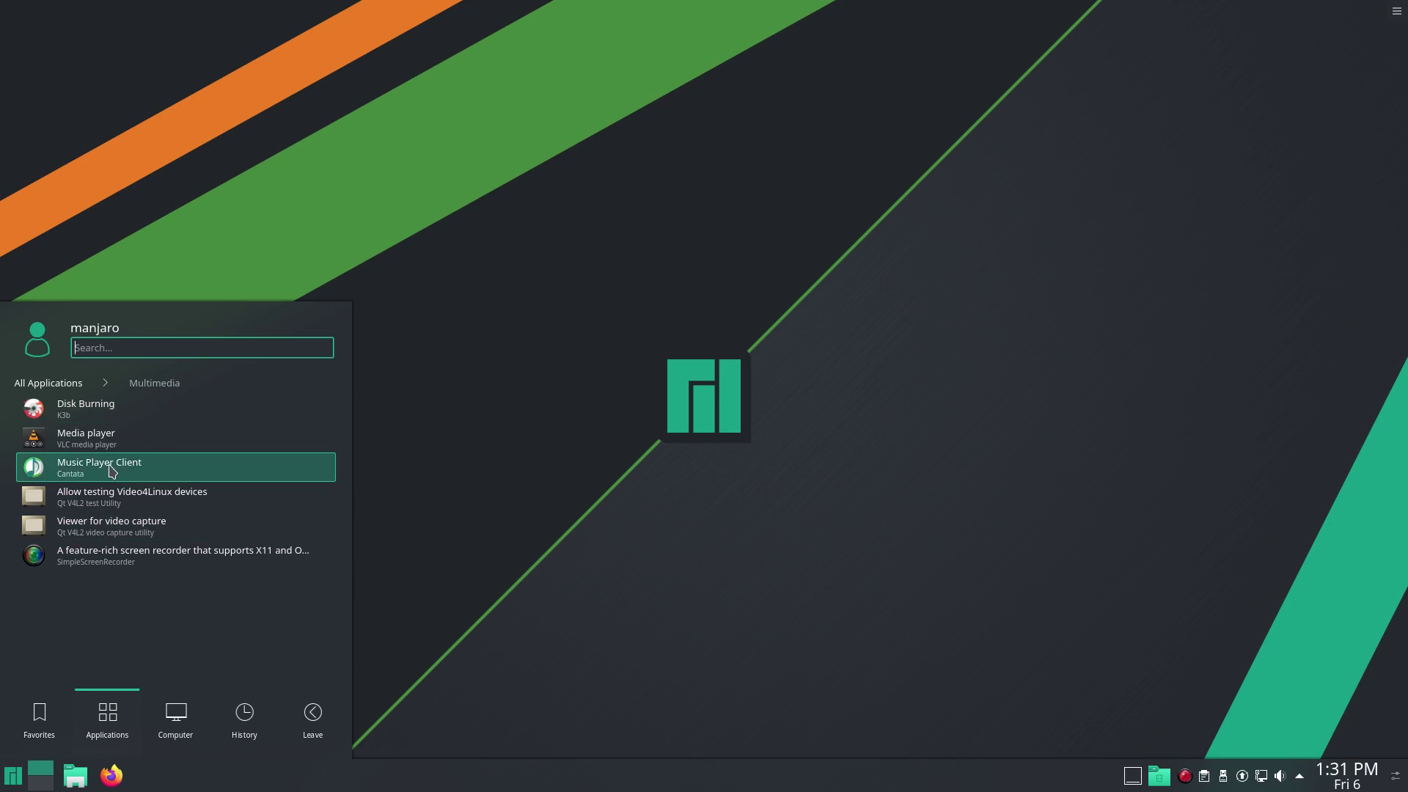
left_click(68, 384)
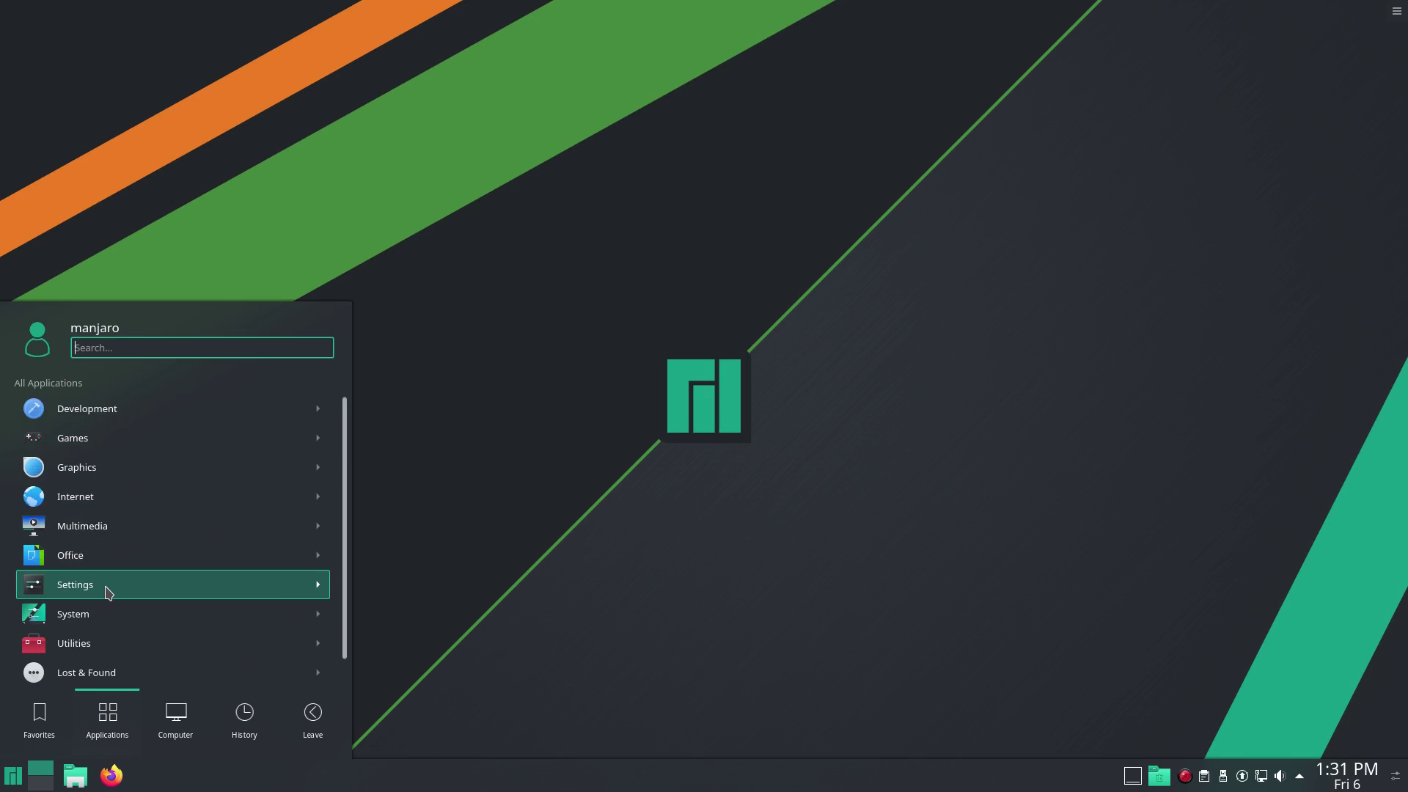
left_click(104, 584)
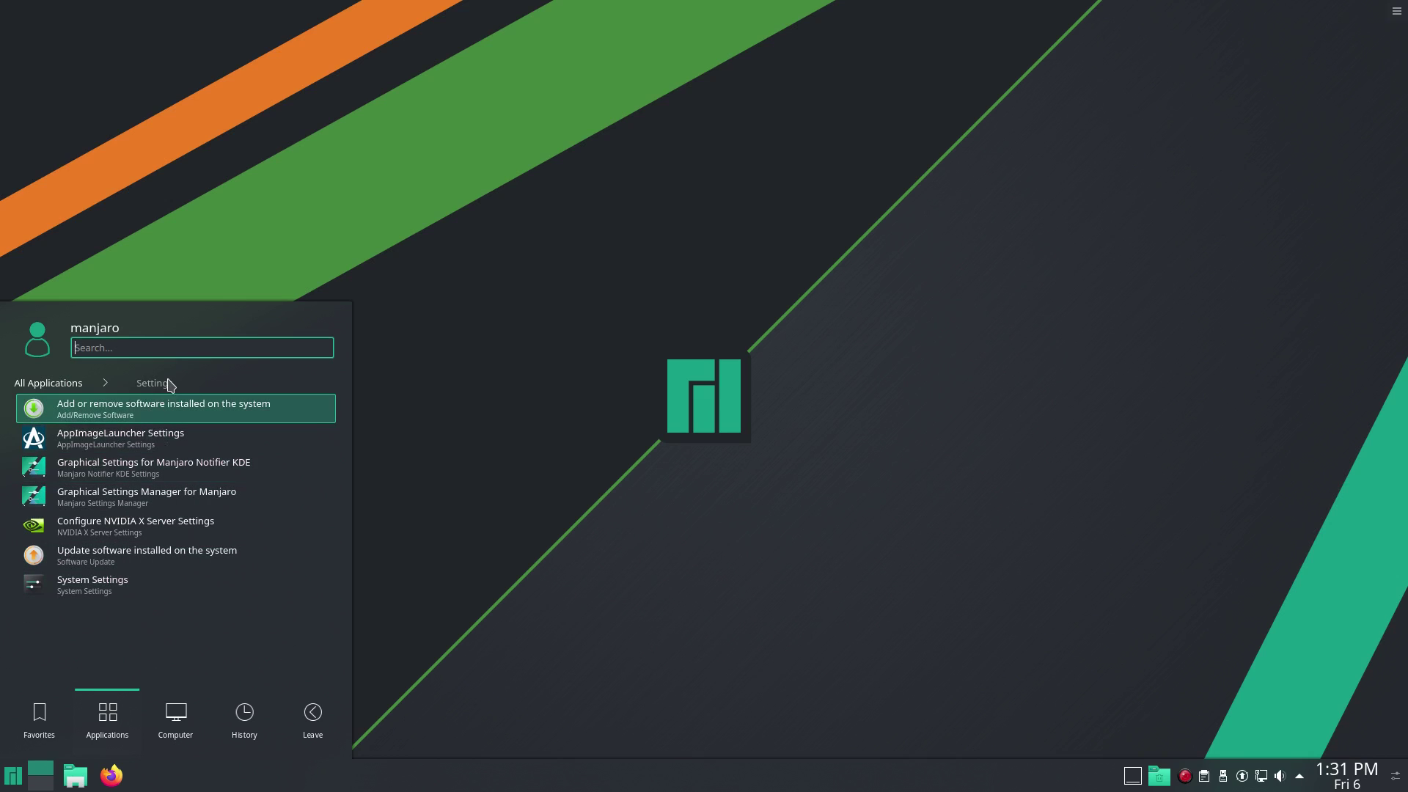
View the application launcher's Computer, History and Leave sections, and close the launcher.
left_click(190, 718)
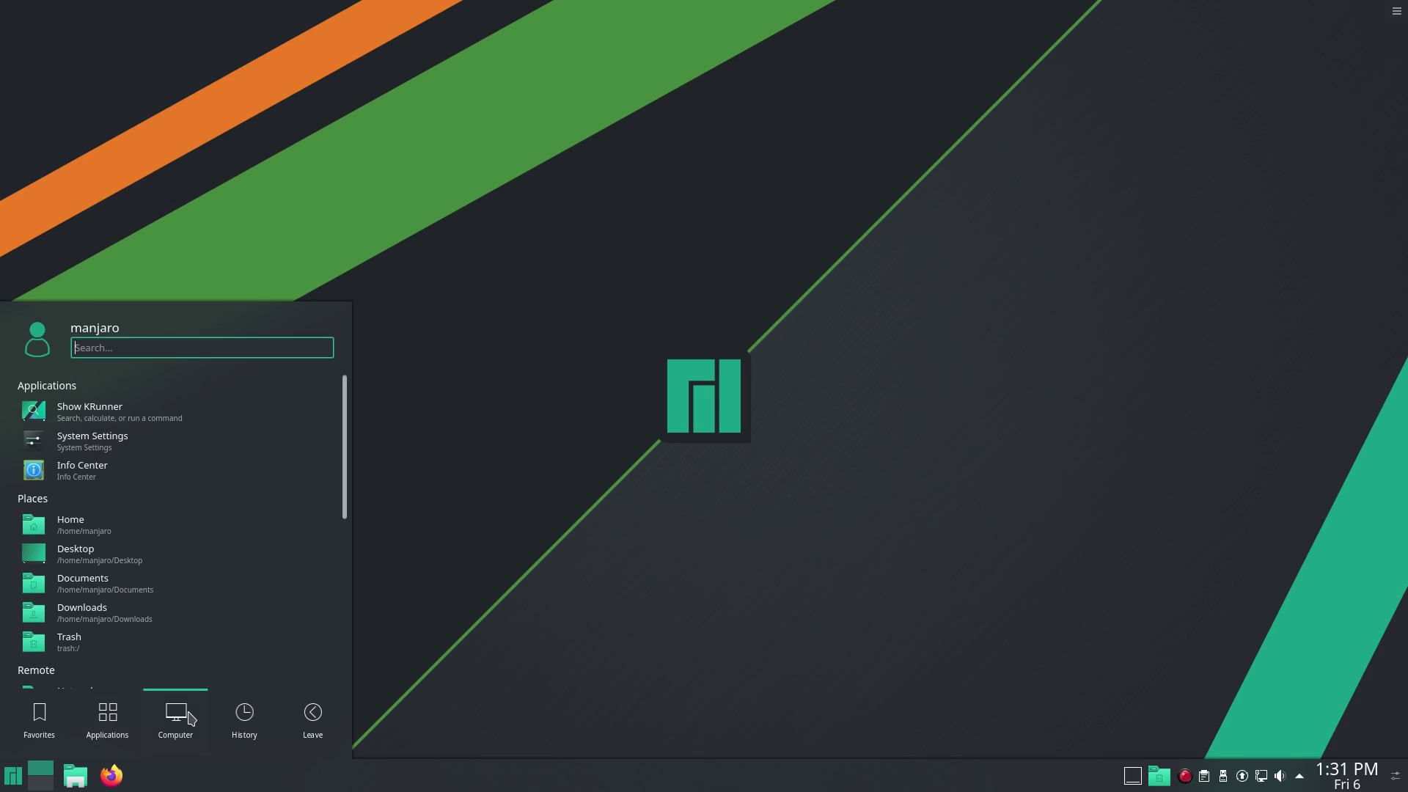
left_click(245, 725)
left_click(314, 723)
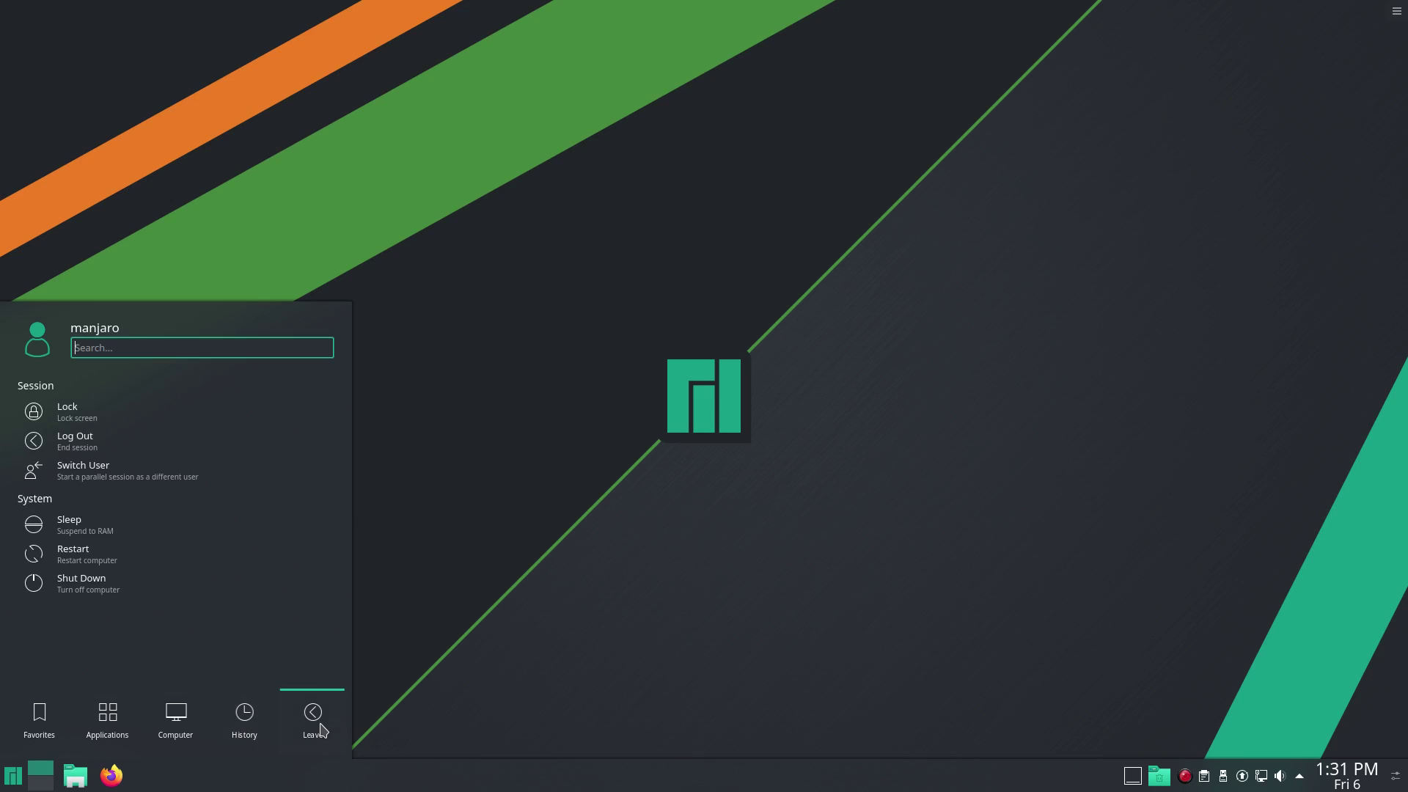
left_click(512, 705)
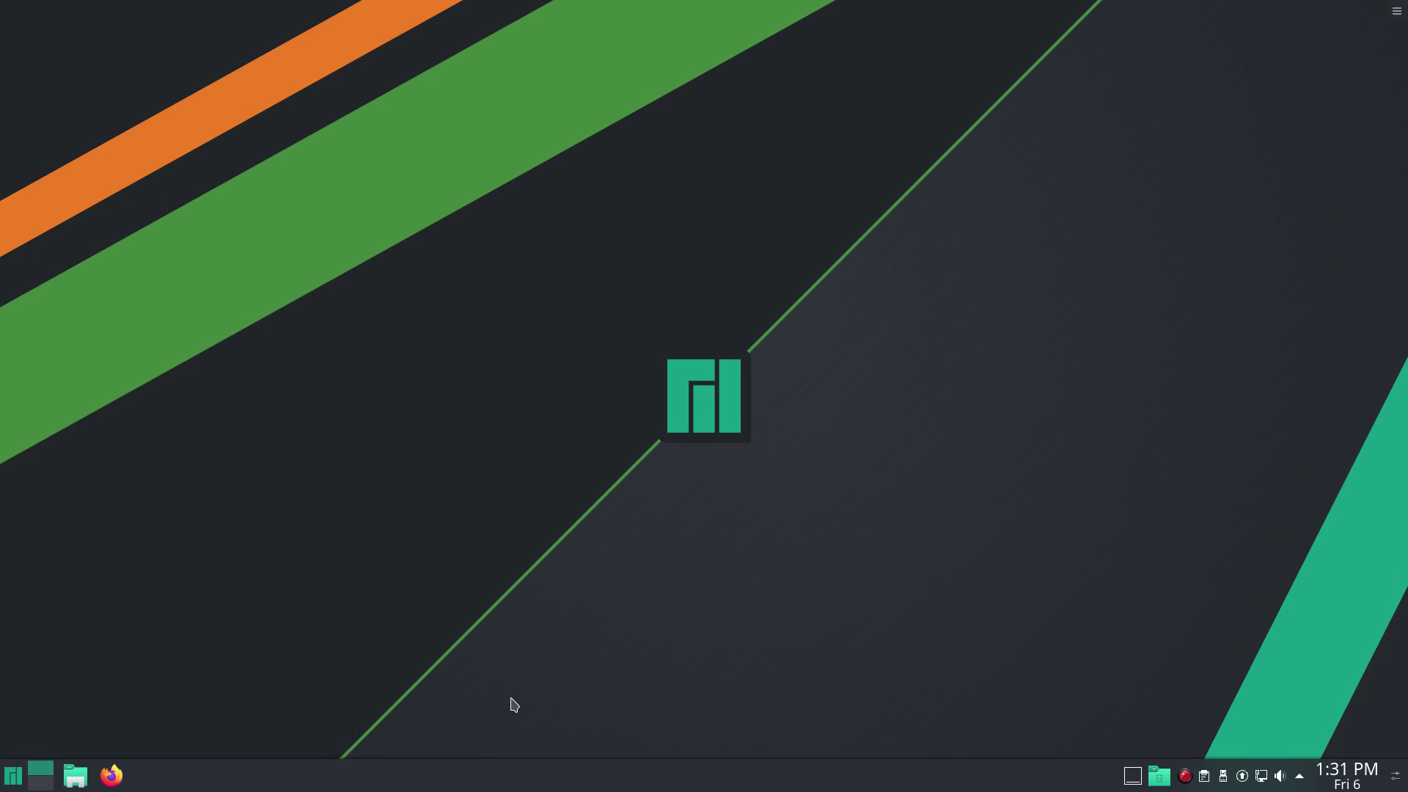
Examine the KDE panel's clock, status and notifications, audio volume devices and network connections.
left_click(1397, 779)
left_click(1397, 779)
left_click(1358, 779)
left_click(1301, 776)
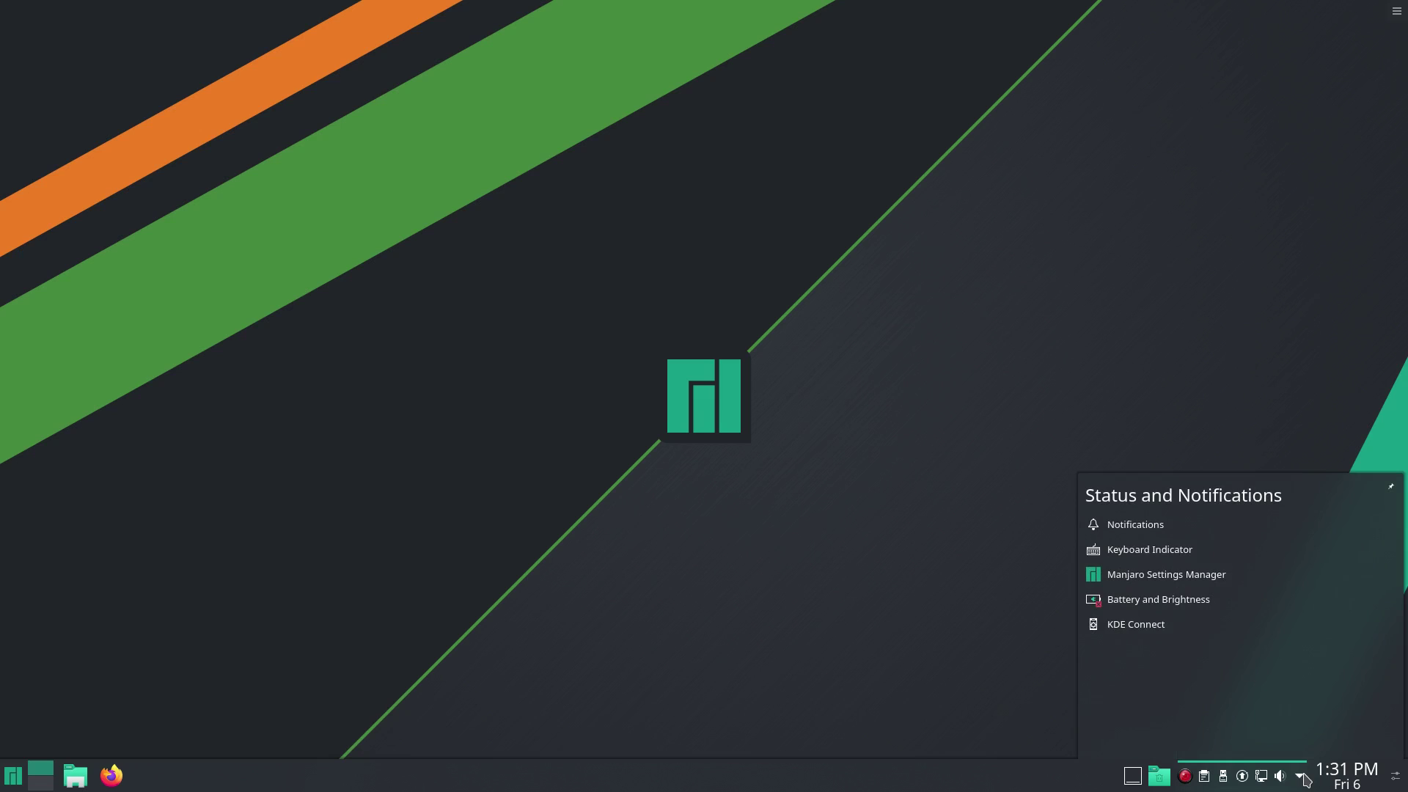
left_click(1282, 777)
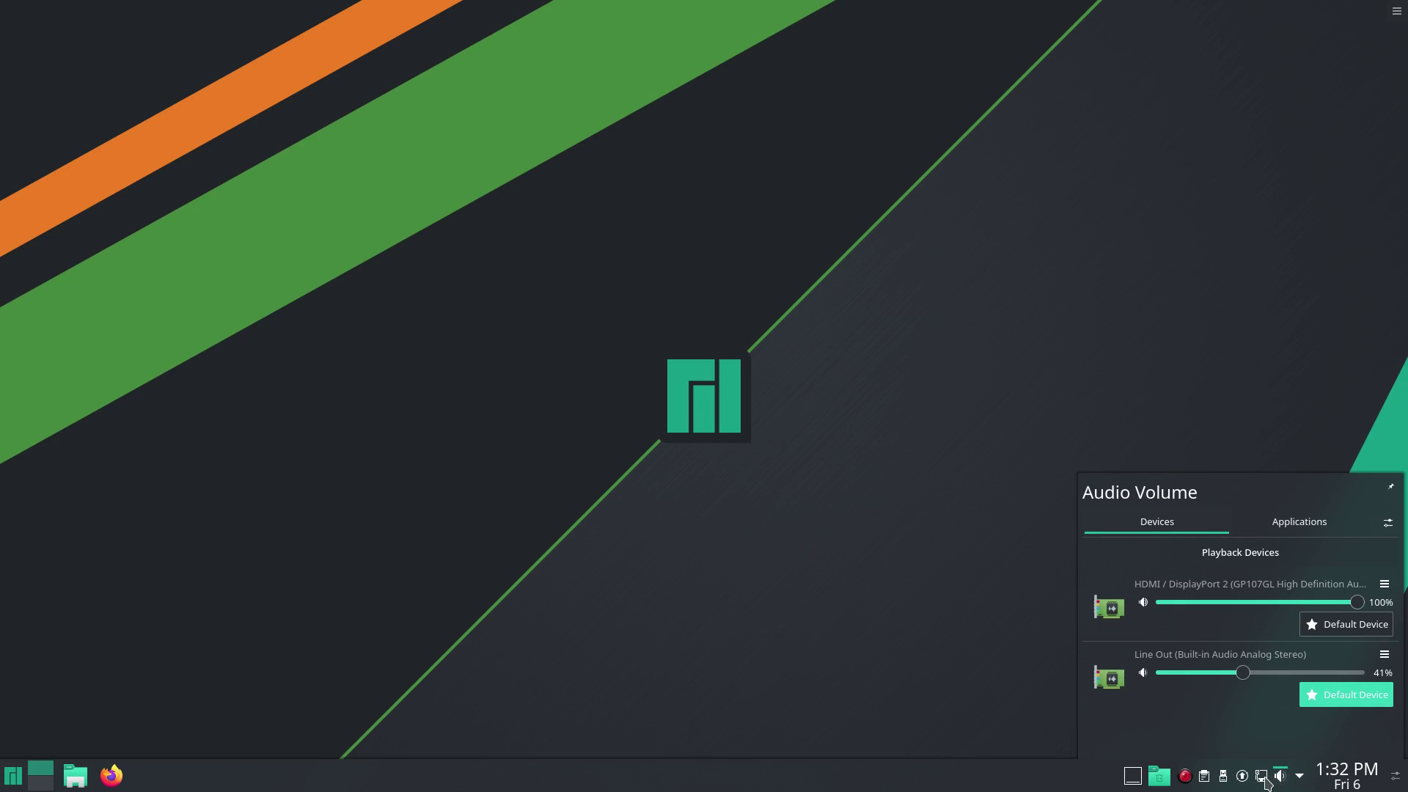
left_click(1262, 778)
left_click(1263, 779)
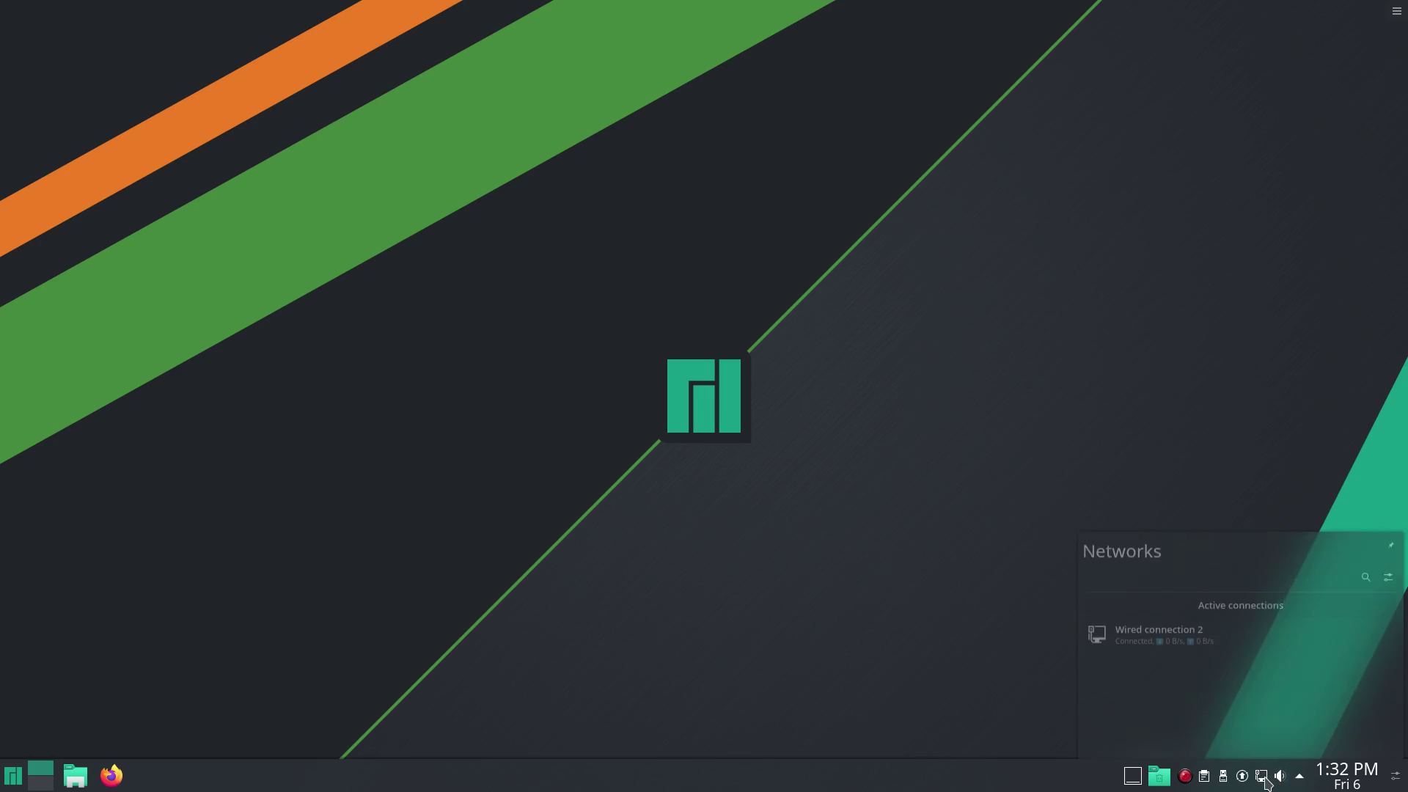
Open the package manager from the system tray, move its window towards the middle of the desktop and close it.
left_click(1241, 777)
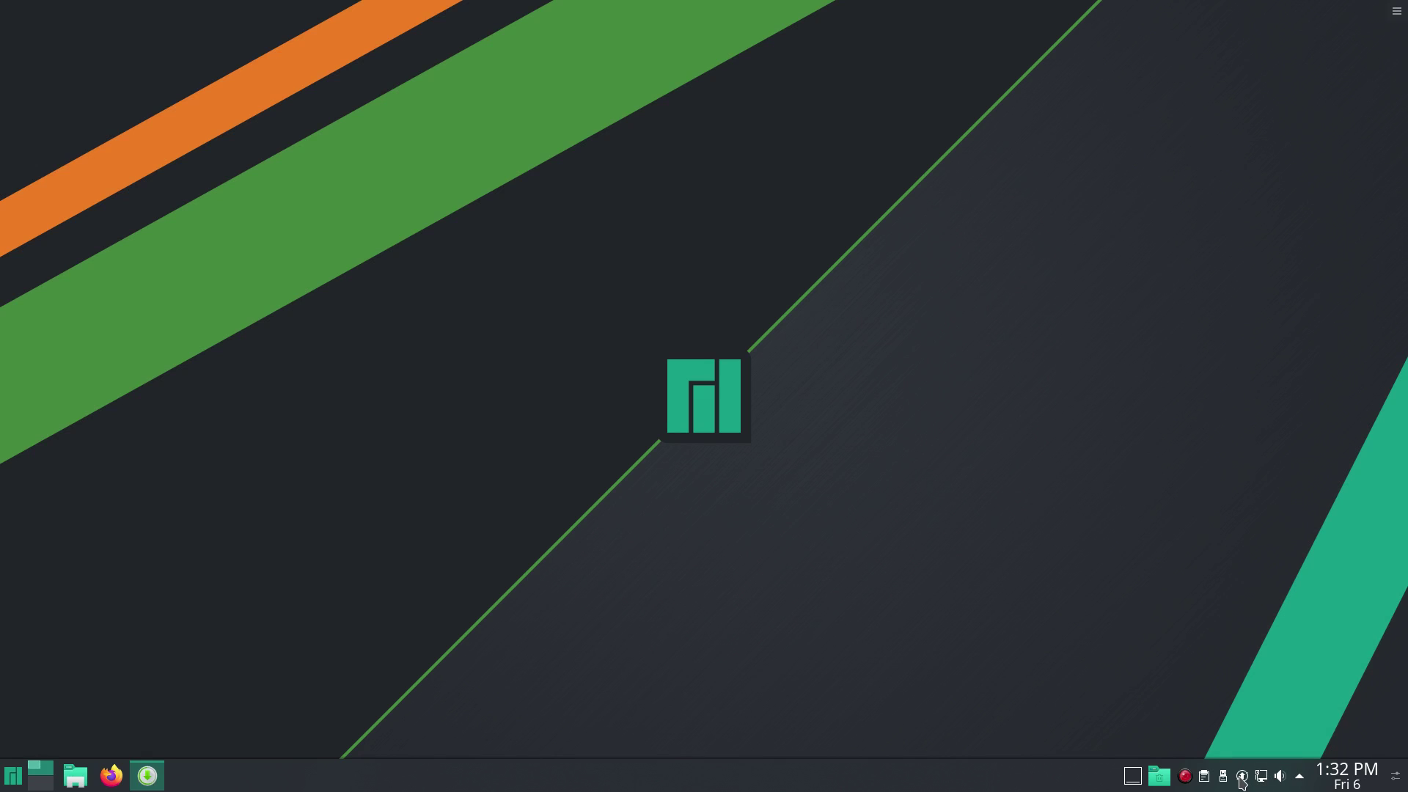
left_click_drag(438, 16, 682, 154)
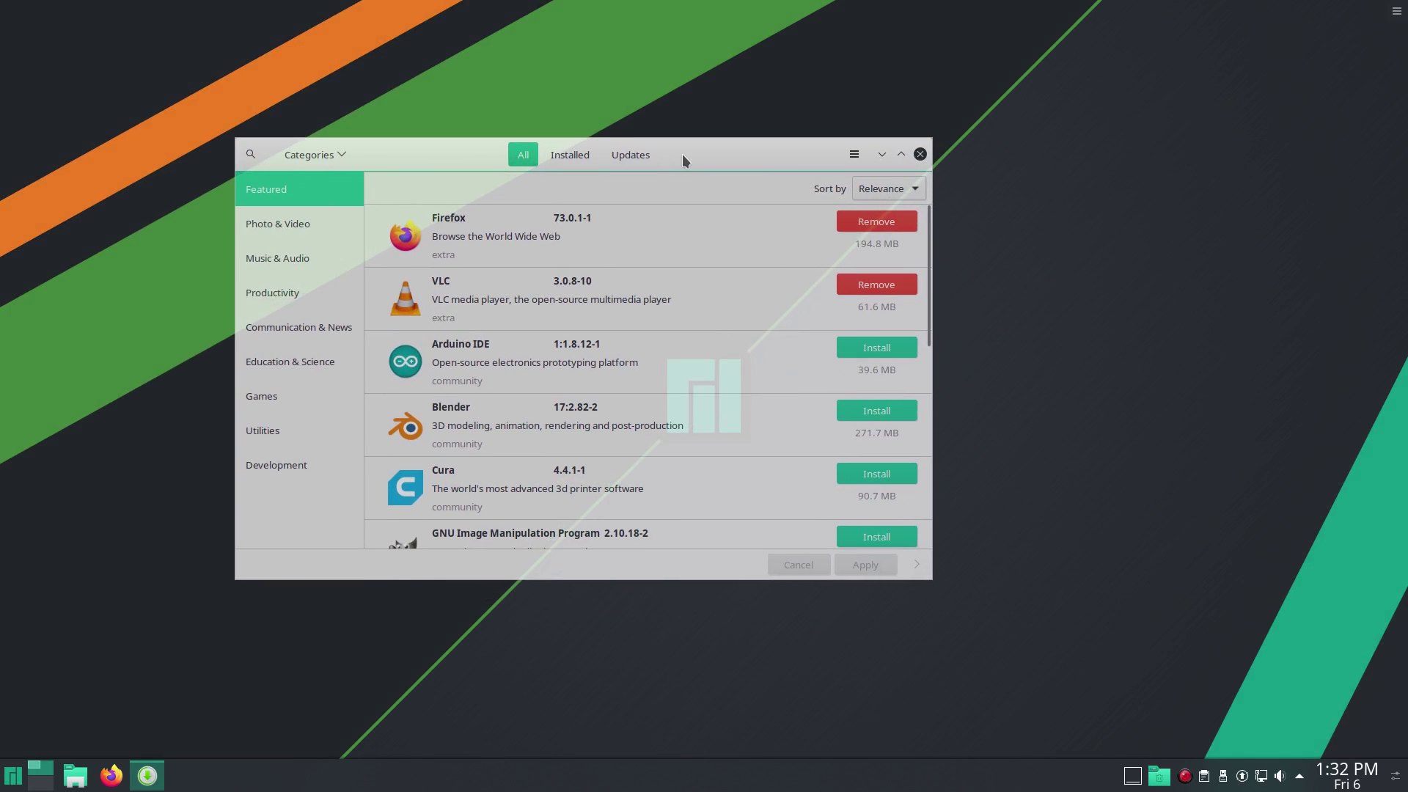
left_click(920, 155)
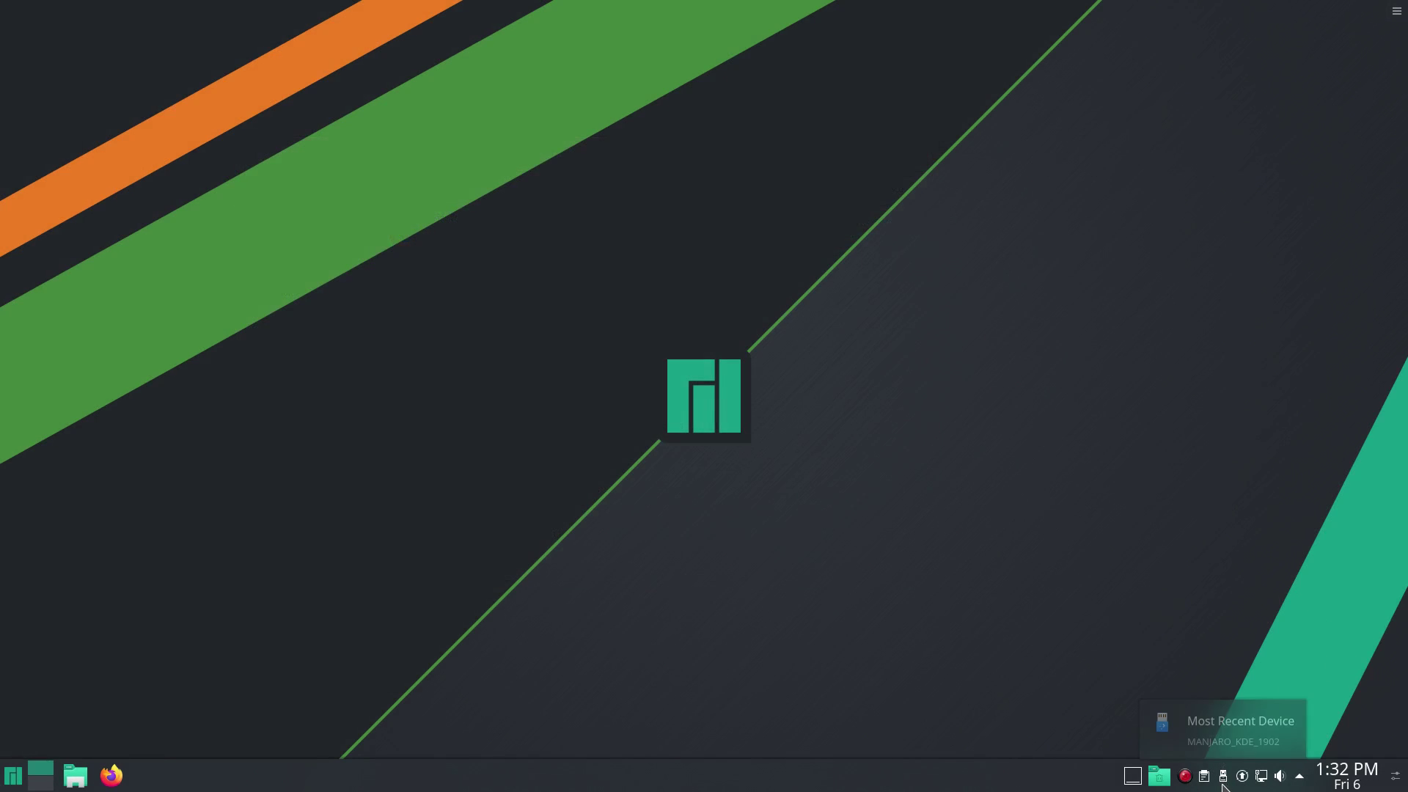
Open the Dolphin file manager, move it to the middle of the desktop, and maximize and restore it.
left_click(82, 776)
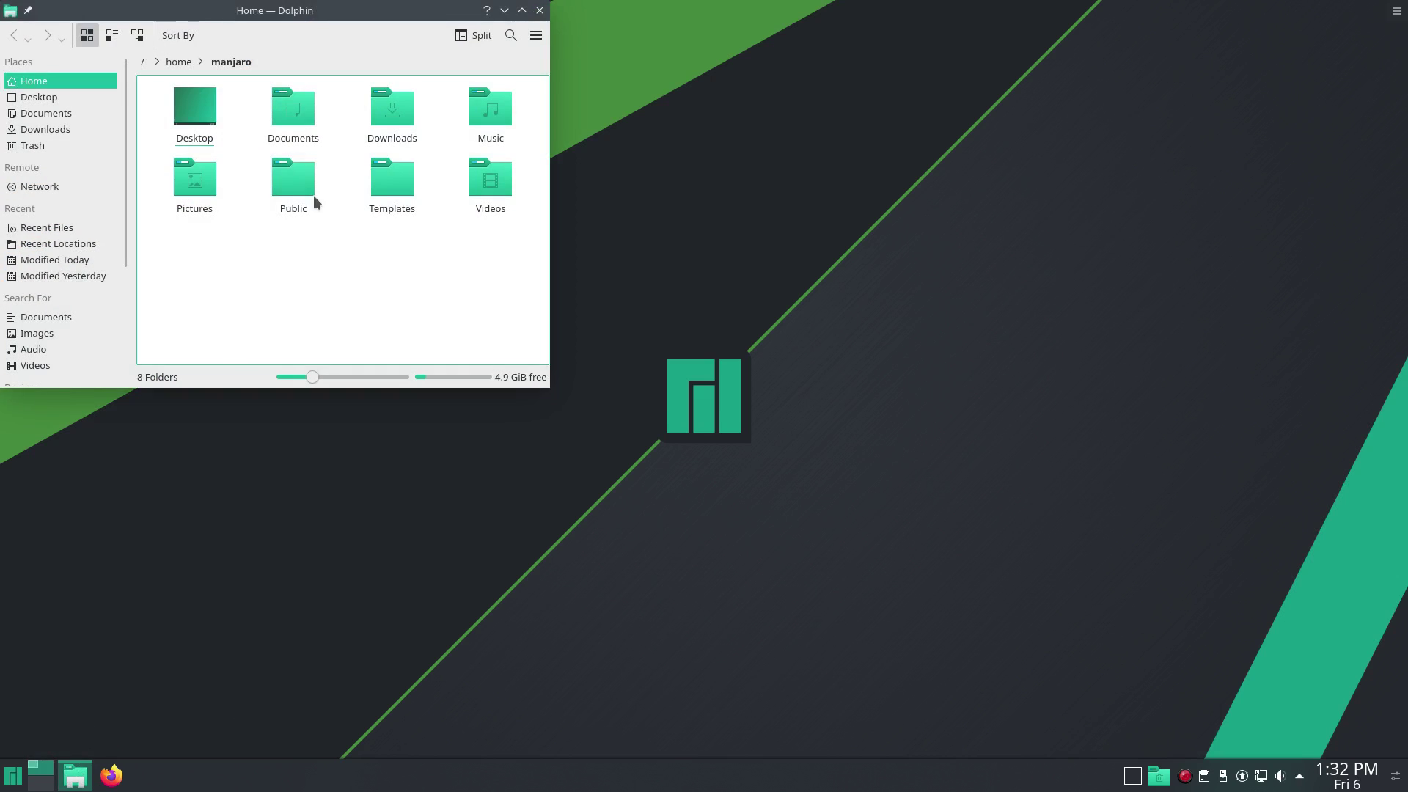
left_click_drag(336, 15, 771, 240)
double_click(753, 239)
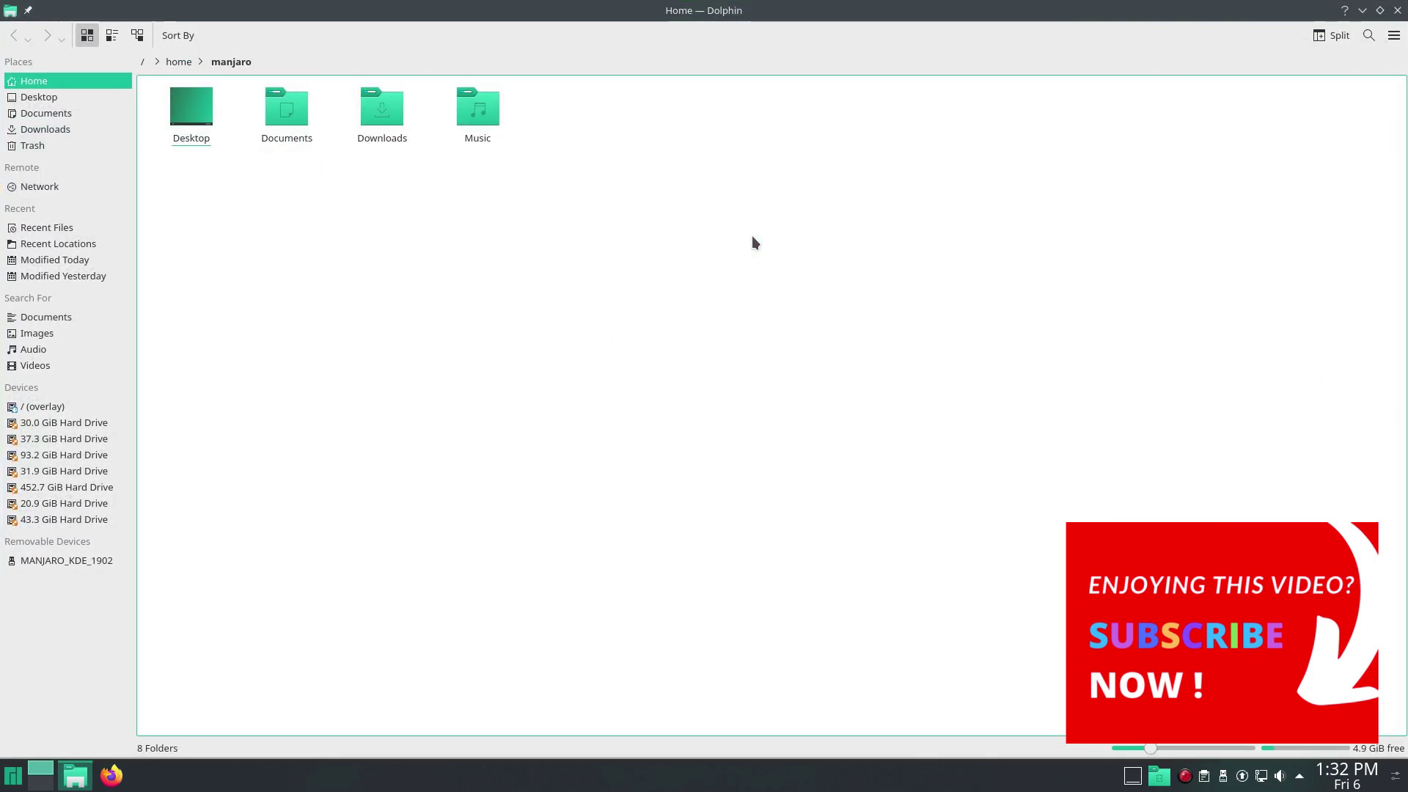
double_click(699, 10)
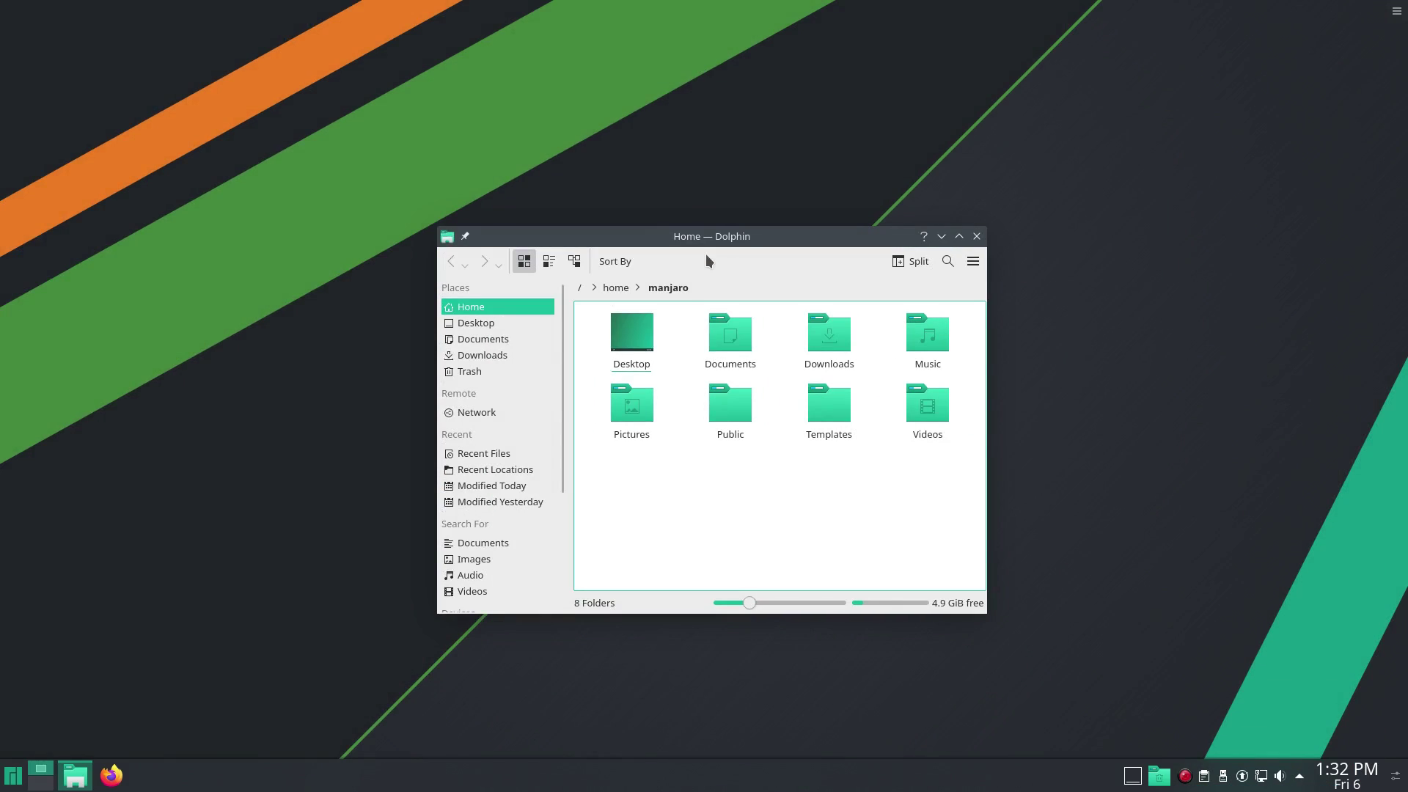
Check Dolphin's control menu and open its search for files and folders.
left_click(975, 263)
left_click(975, 263)
left_click(948, 261)
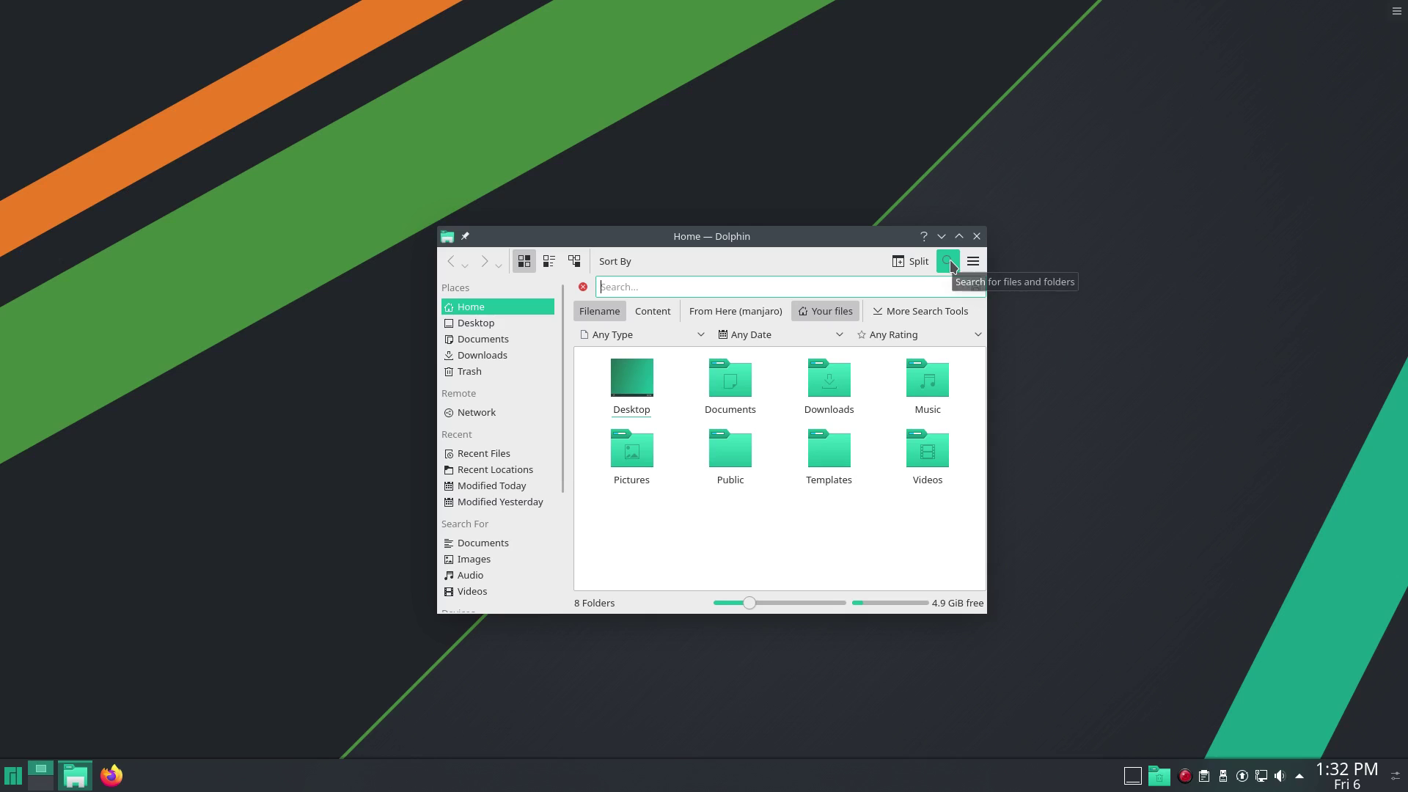
Close Dolphin's search, turn the split view on and off, and maximize the window.
left_click(949, 261)
left_click(913, 262)
double_click(851, 236)
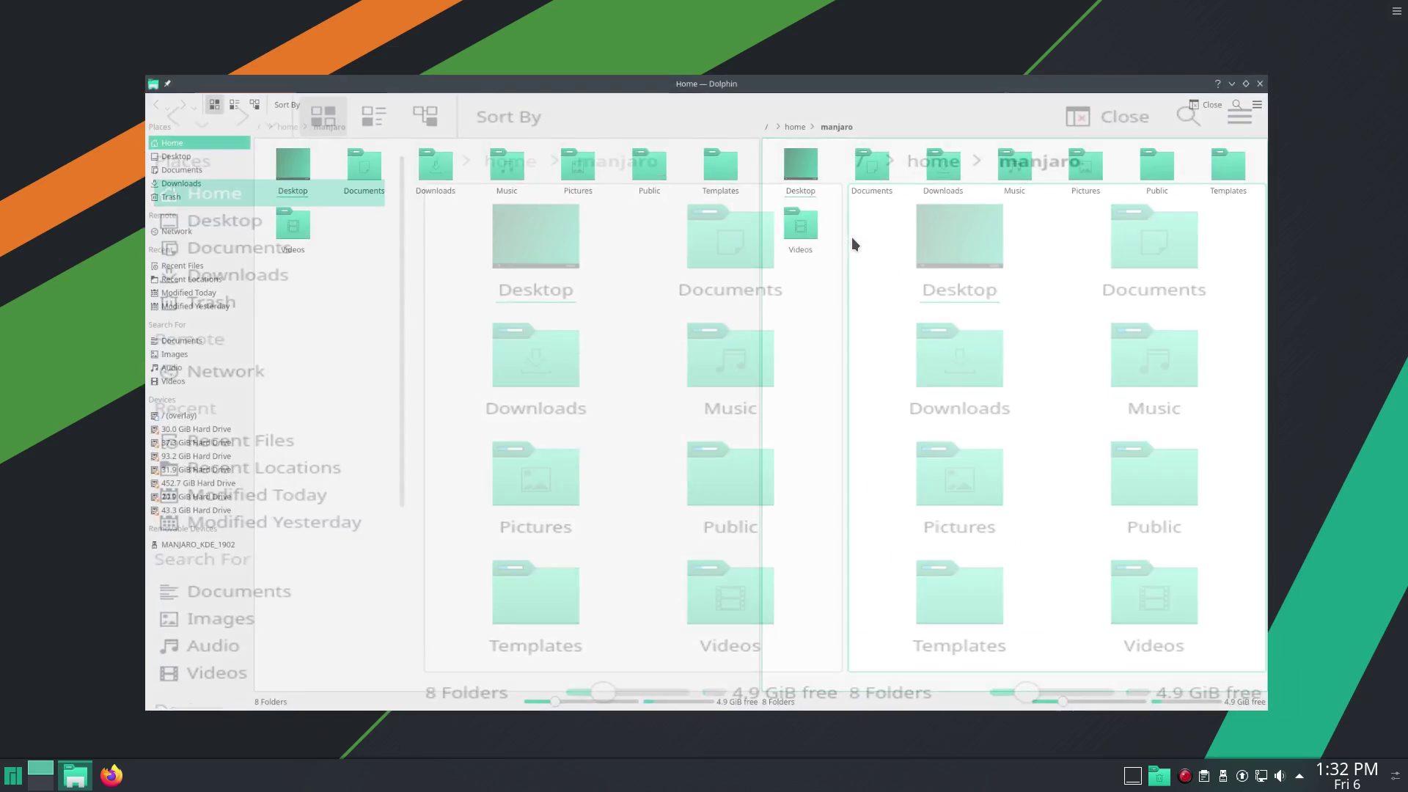
left_click(1333, 38)
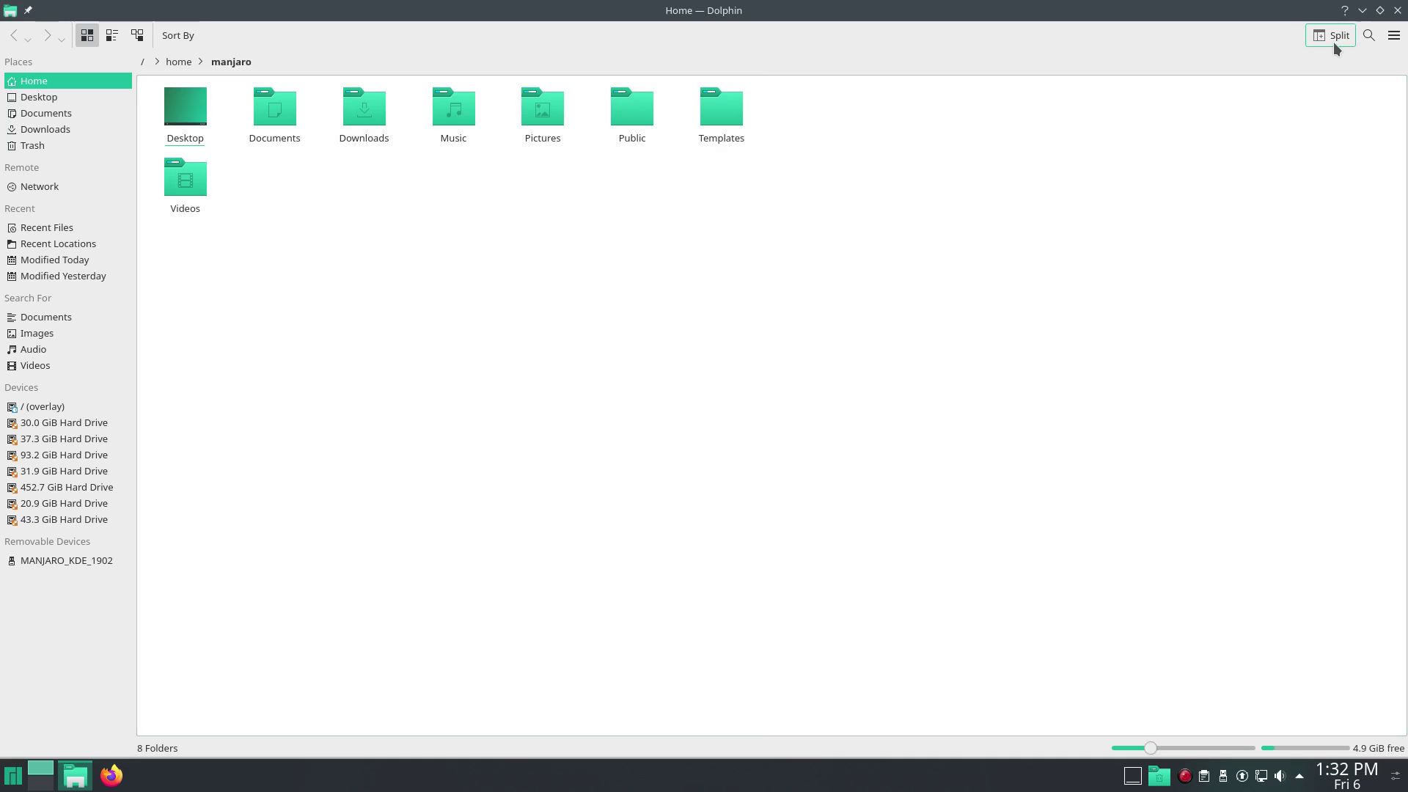
Show the home folder in the details and compact views and return it to the icons view.
left_click(137, 36)
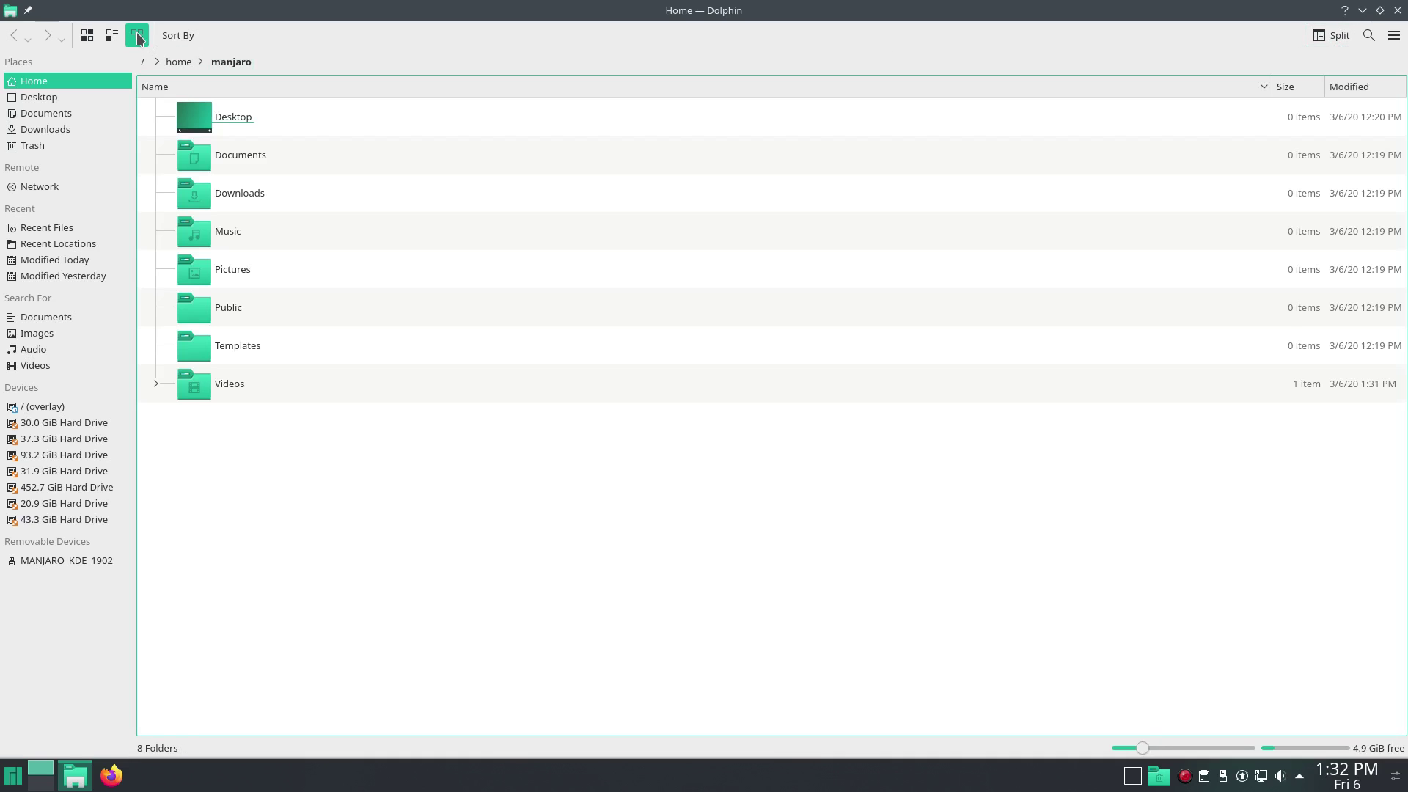
left_click(112, 37)
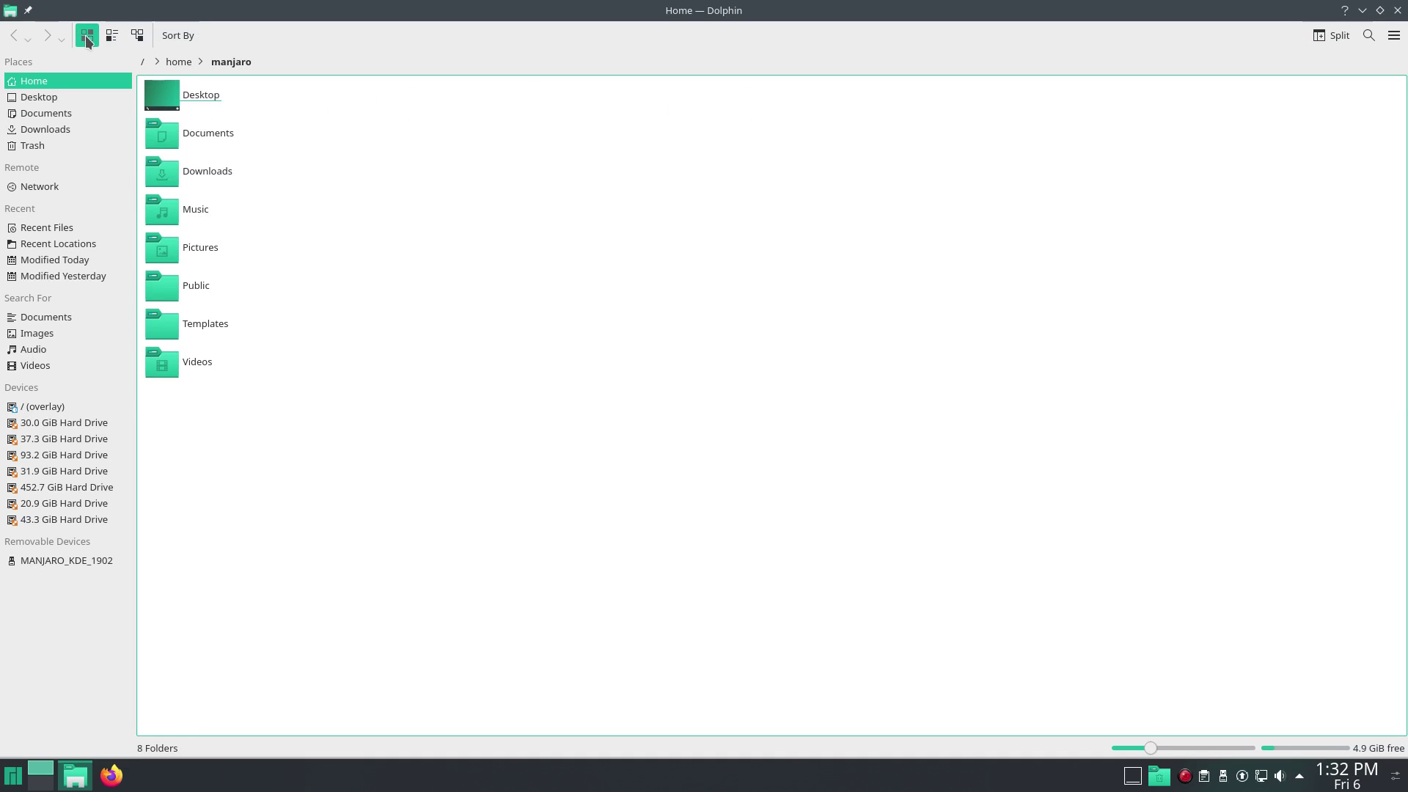
left_click(87, 35)
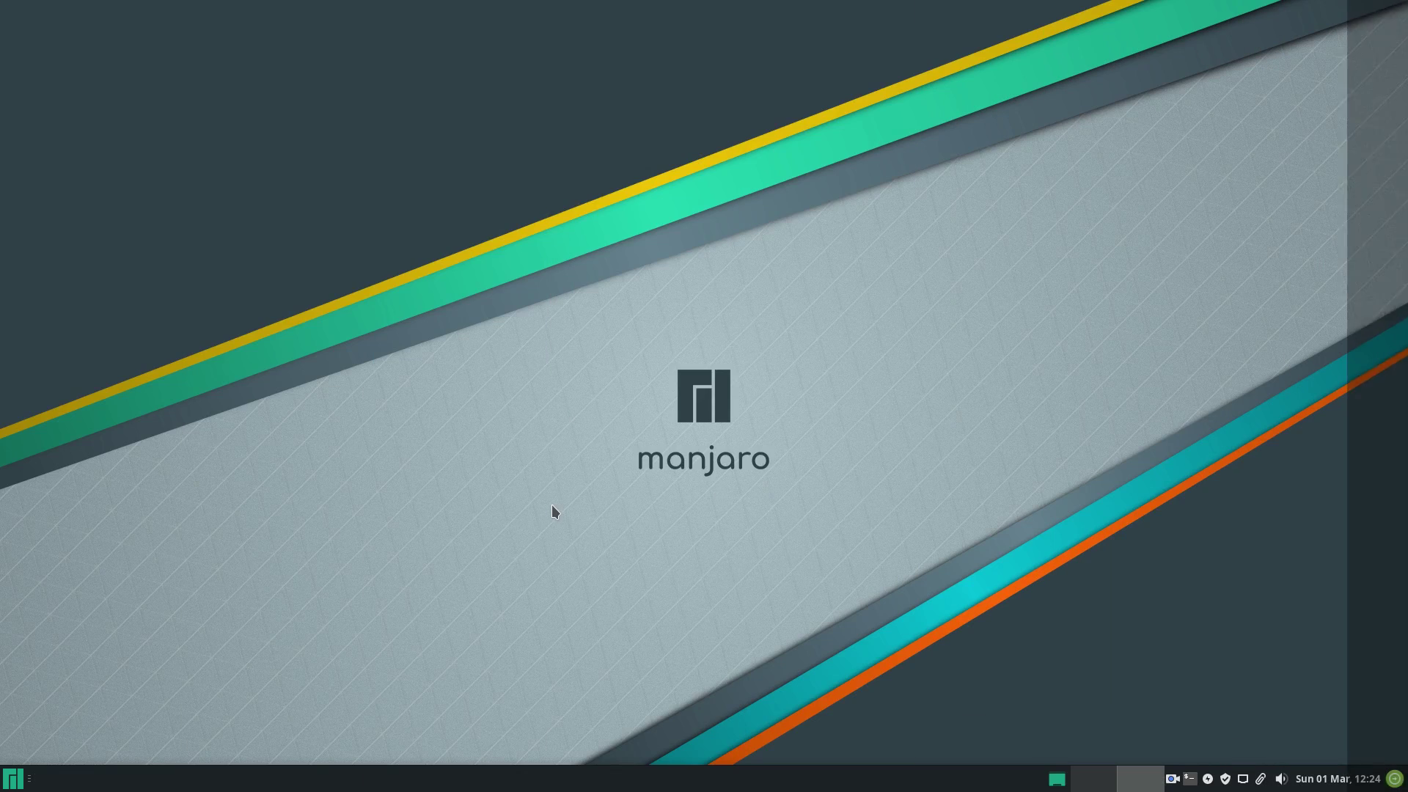
Find Add/Remove Software on the Xfce desktop by searching the applications for "add" and open it.
key("super")
type("add")
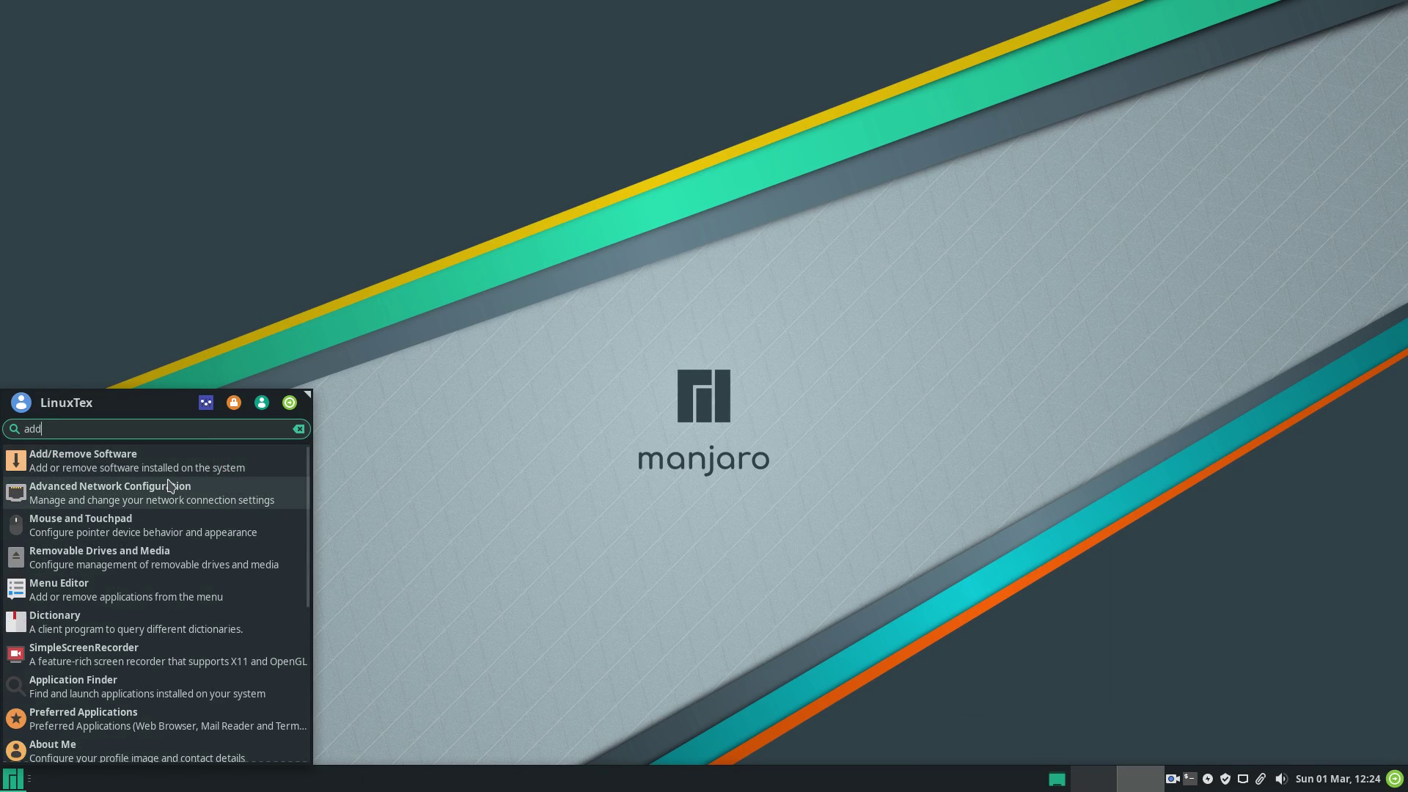
left_click(117, 462)
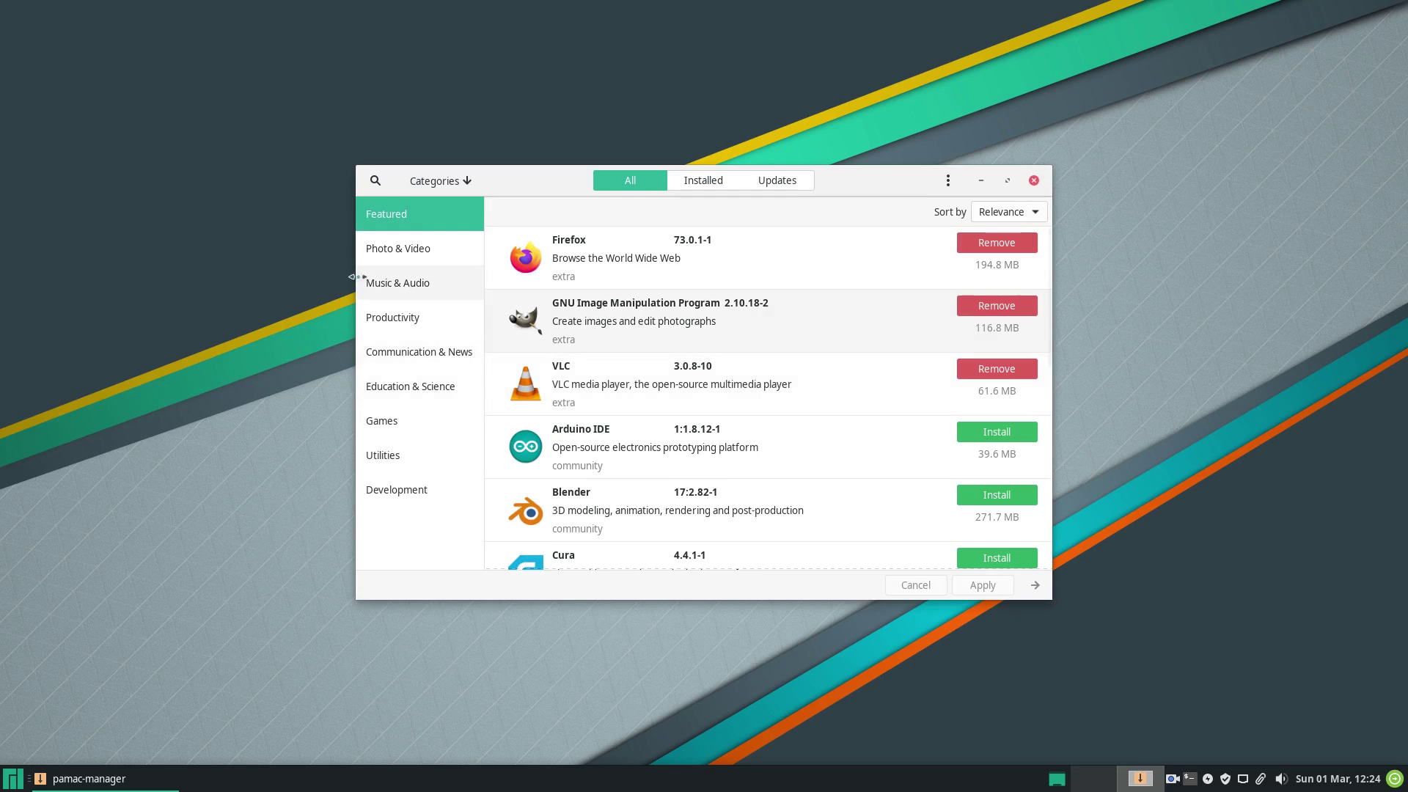
Examine the Featured applications offered in the package manager.
scroll(710, 377, "down", 5)
scroll(710, 374, "up", 5)
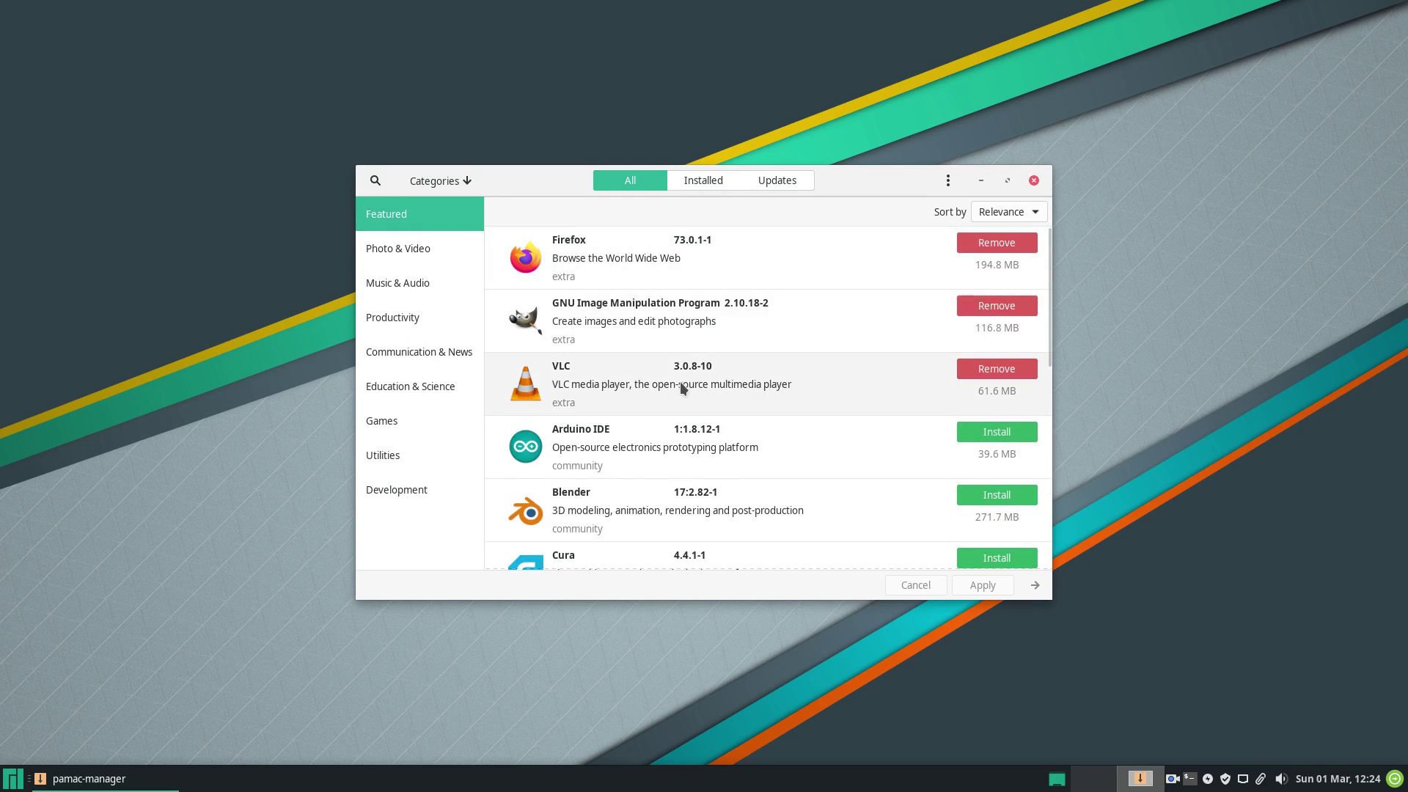
scroll(709, 439, "down", 2)
scroll(680, 436, "down", 1)
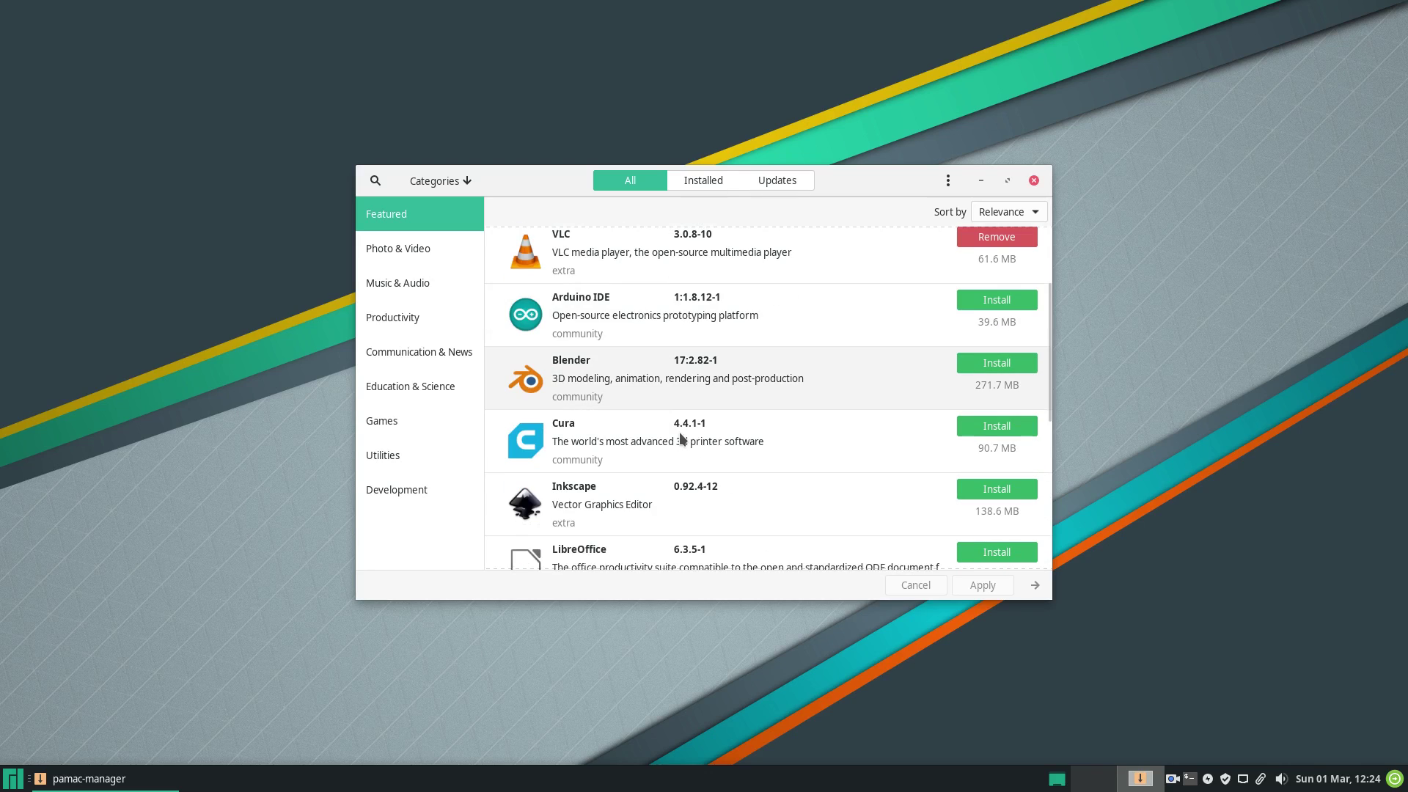
scroll(847, 471, "down", 3)
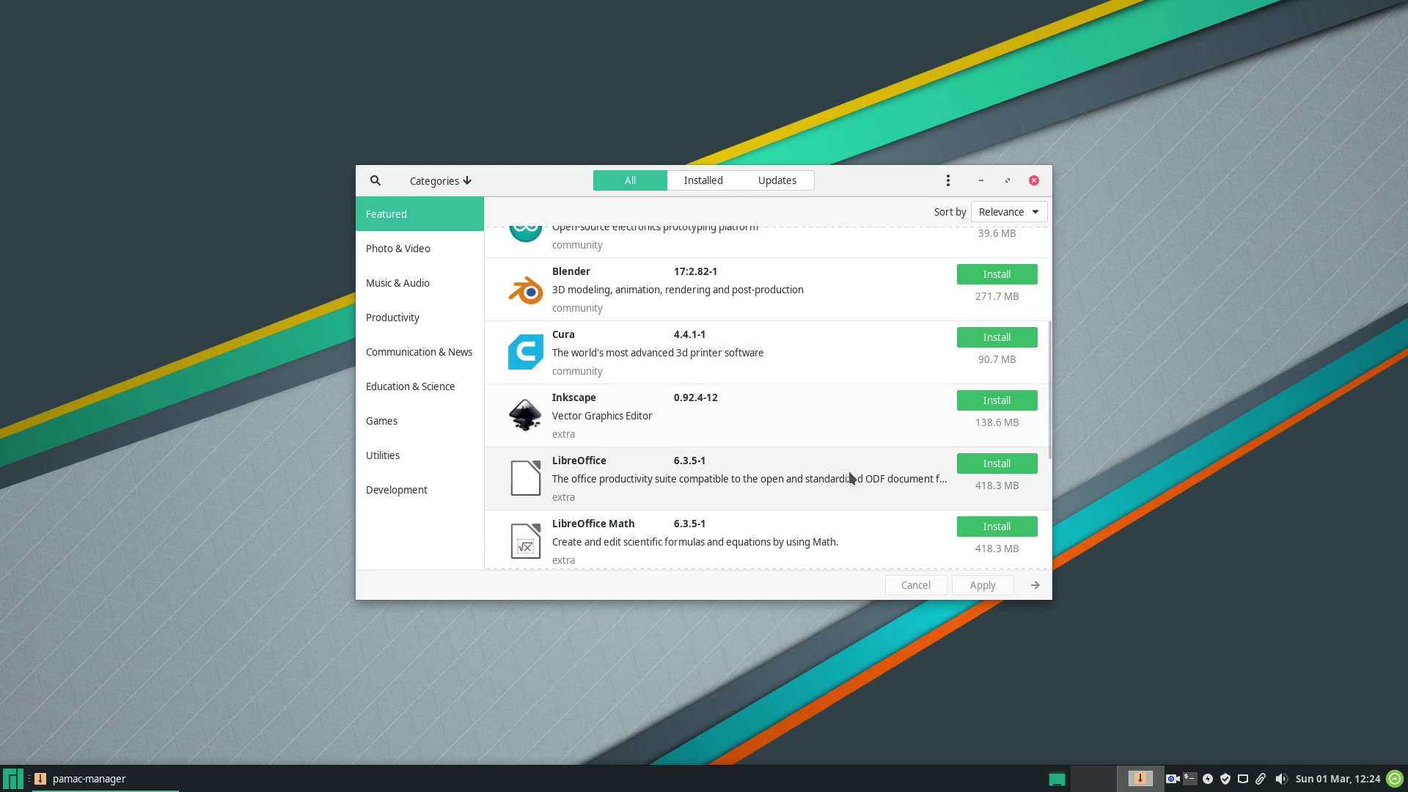
scroll(835, 469, "down", 1)
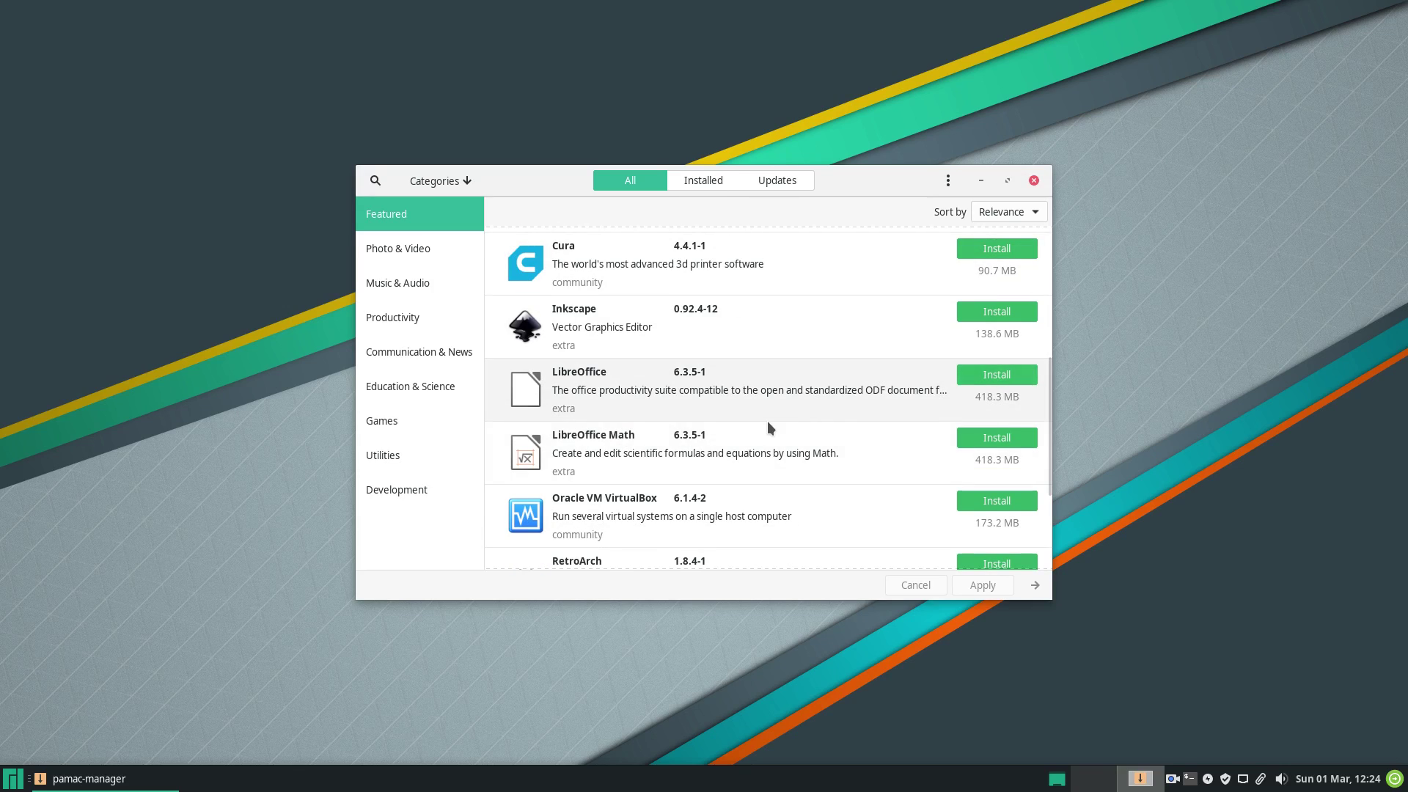
scroll(751, 448, "down", 3)
scroll(749, 445, "down", 1)
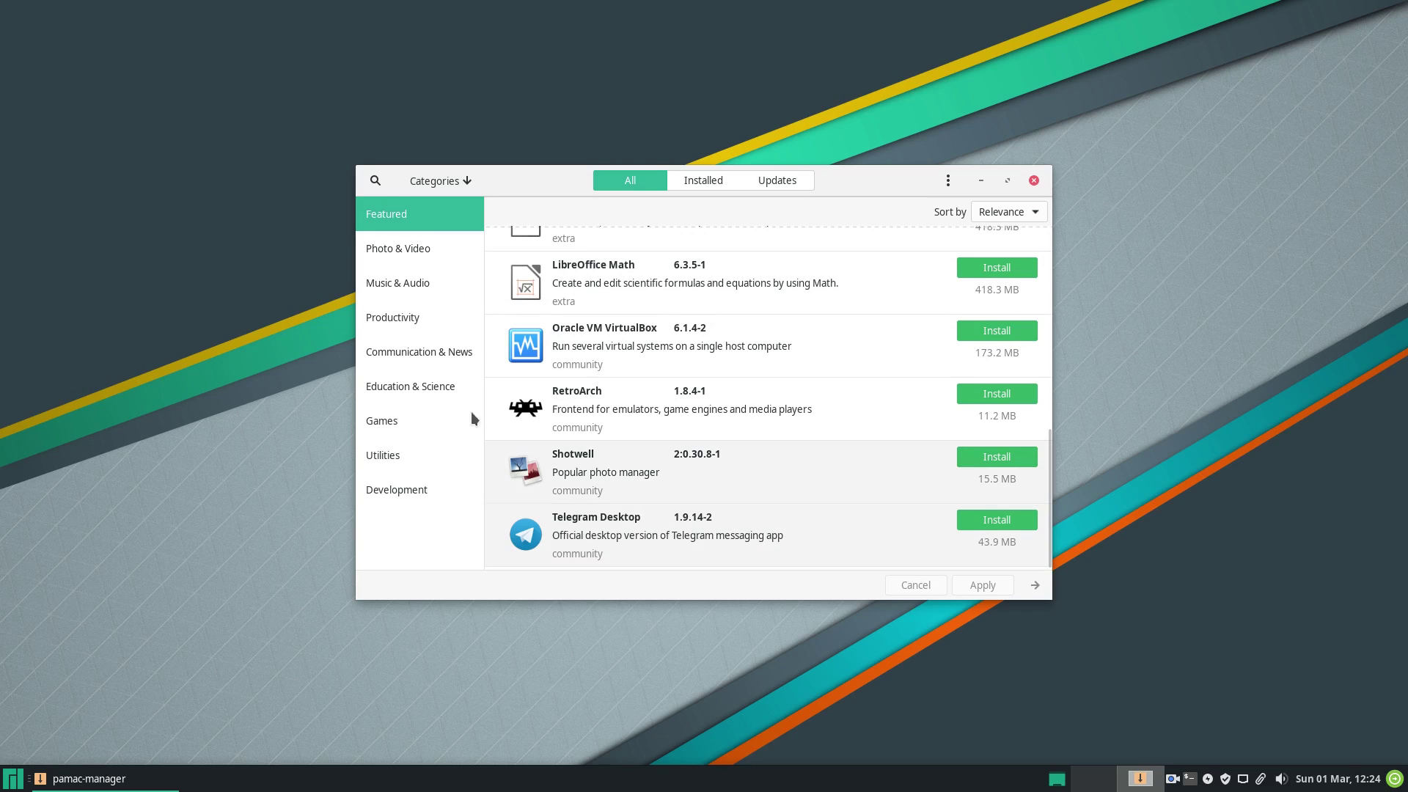
Browse the applications in the Photo & Video category.
left_click(398, 253)
scroll(682, 312, "down", 6)
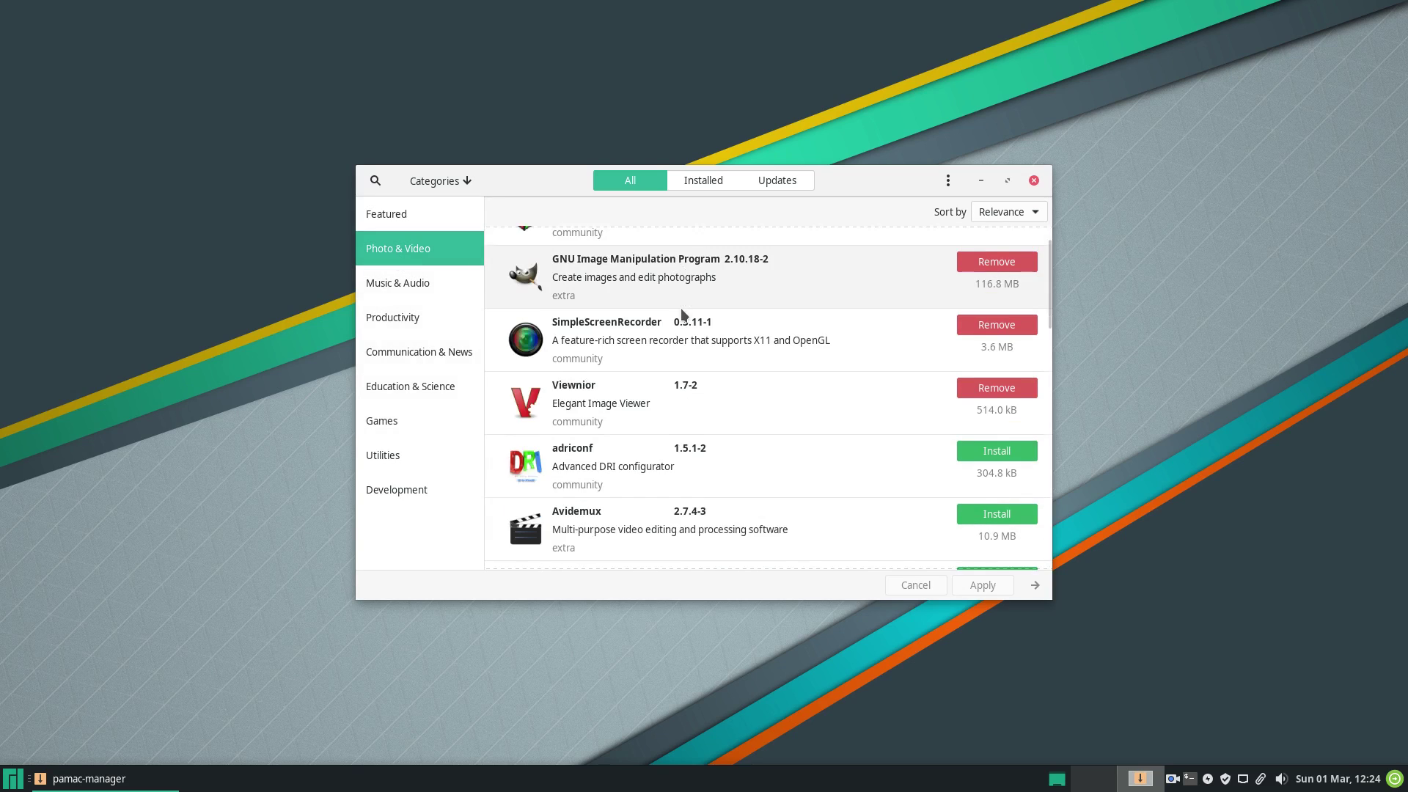
scroll(686, 317, "down", 5)
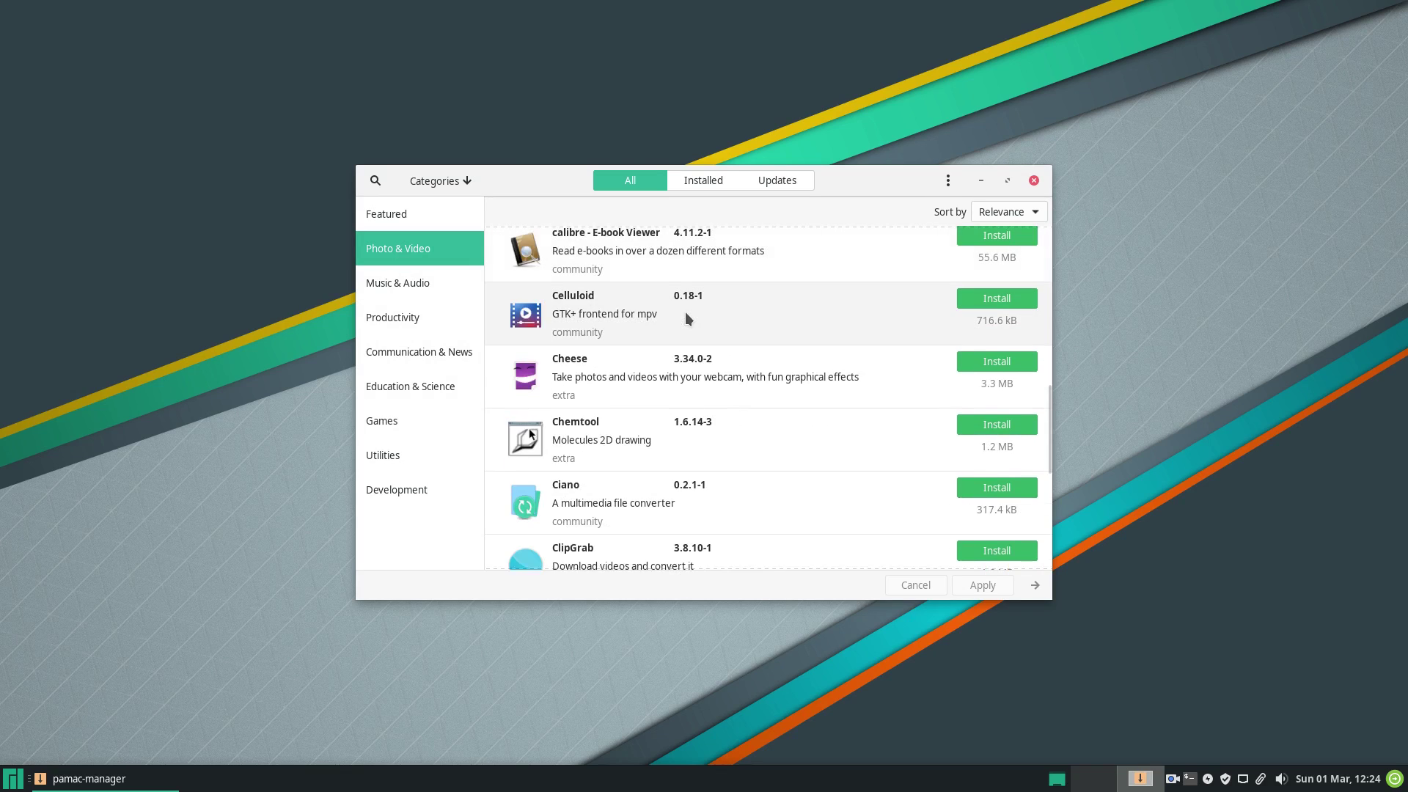
scroll(685, 313, "down", 5)
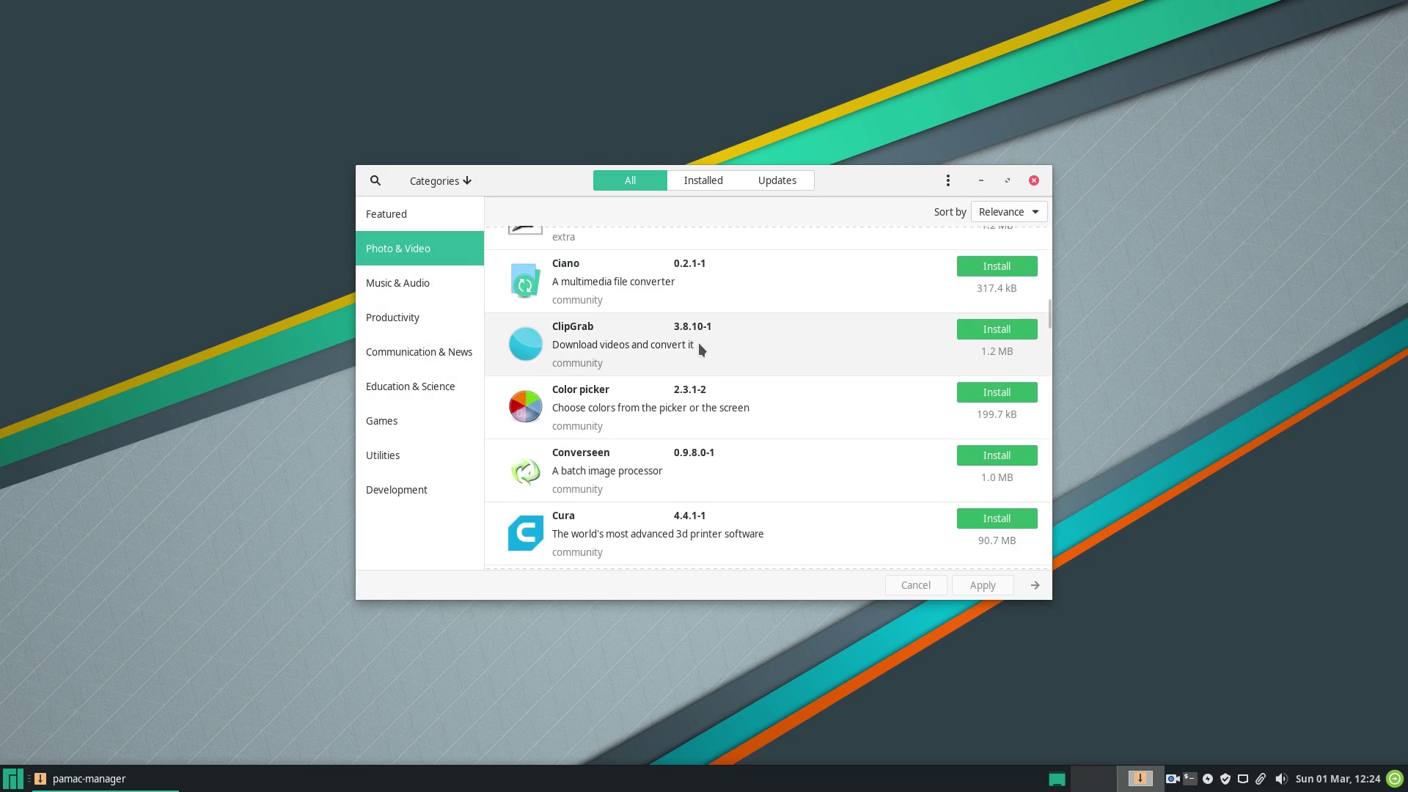
Browse the applications in the Music & Audio category.
left_click(429, 289)
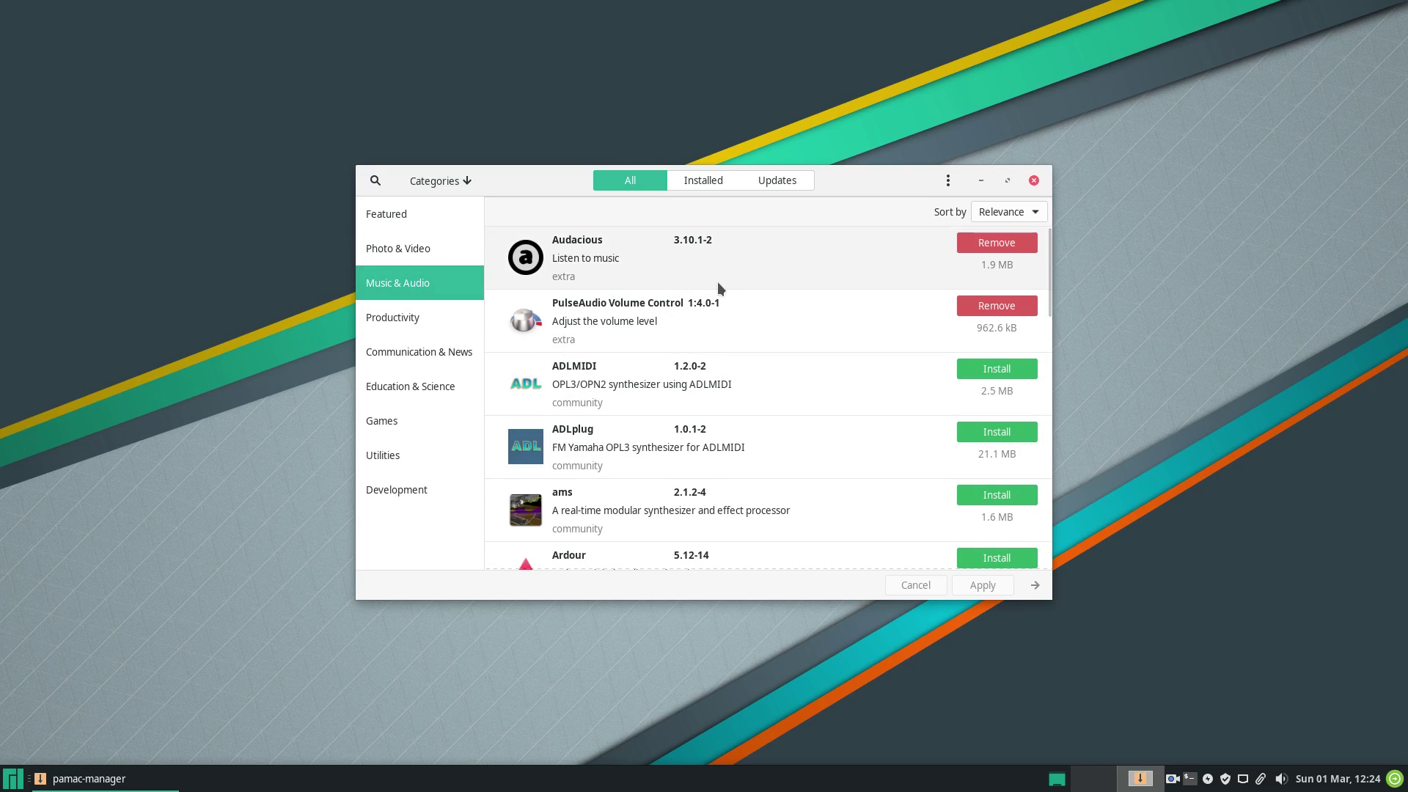
scroll(718, 284, "down", 6)
scroll(719, 283, "down", 3)
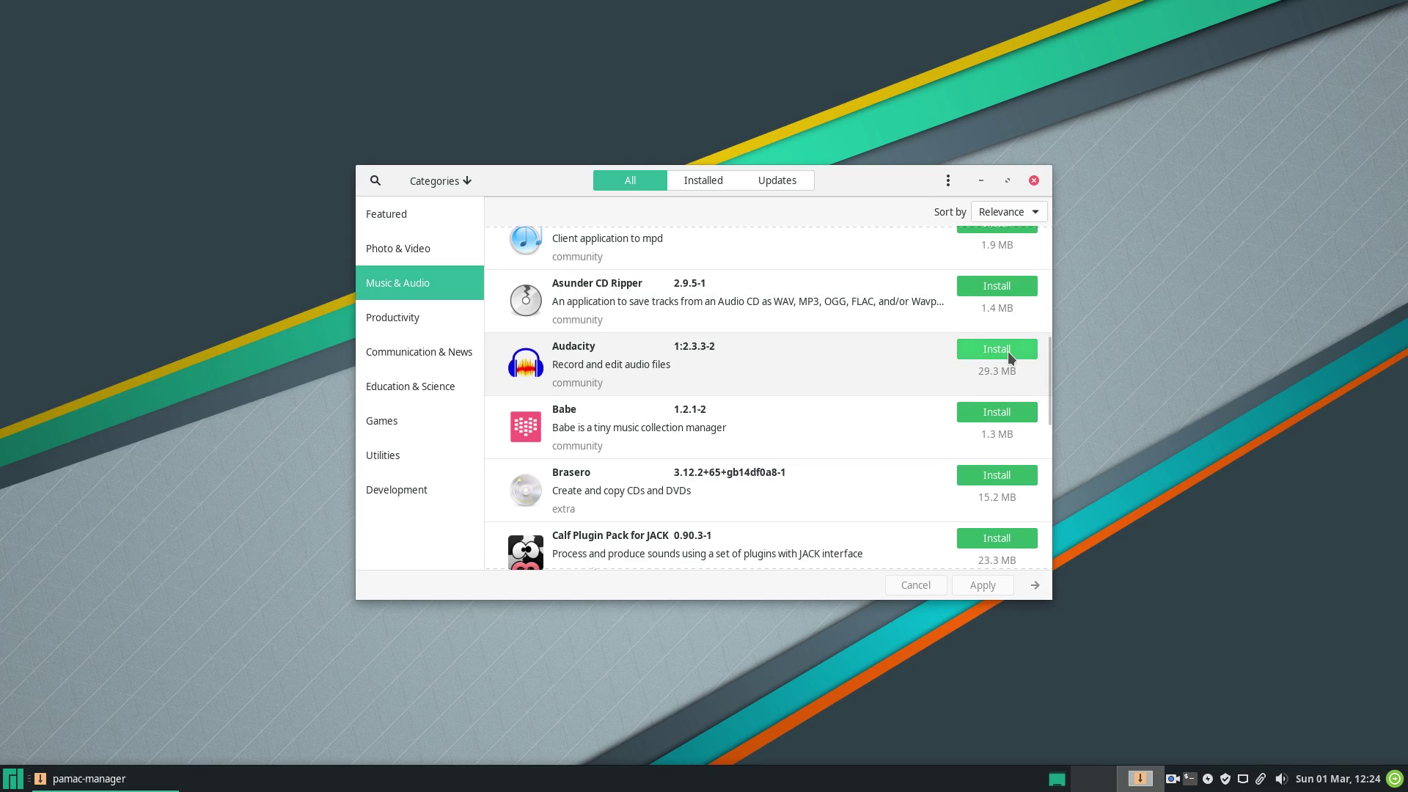
scroll(709, 378, "down", 3)
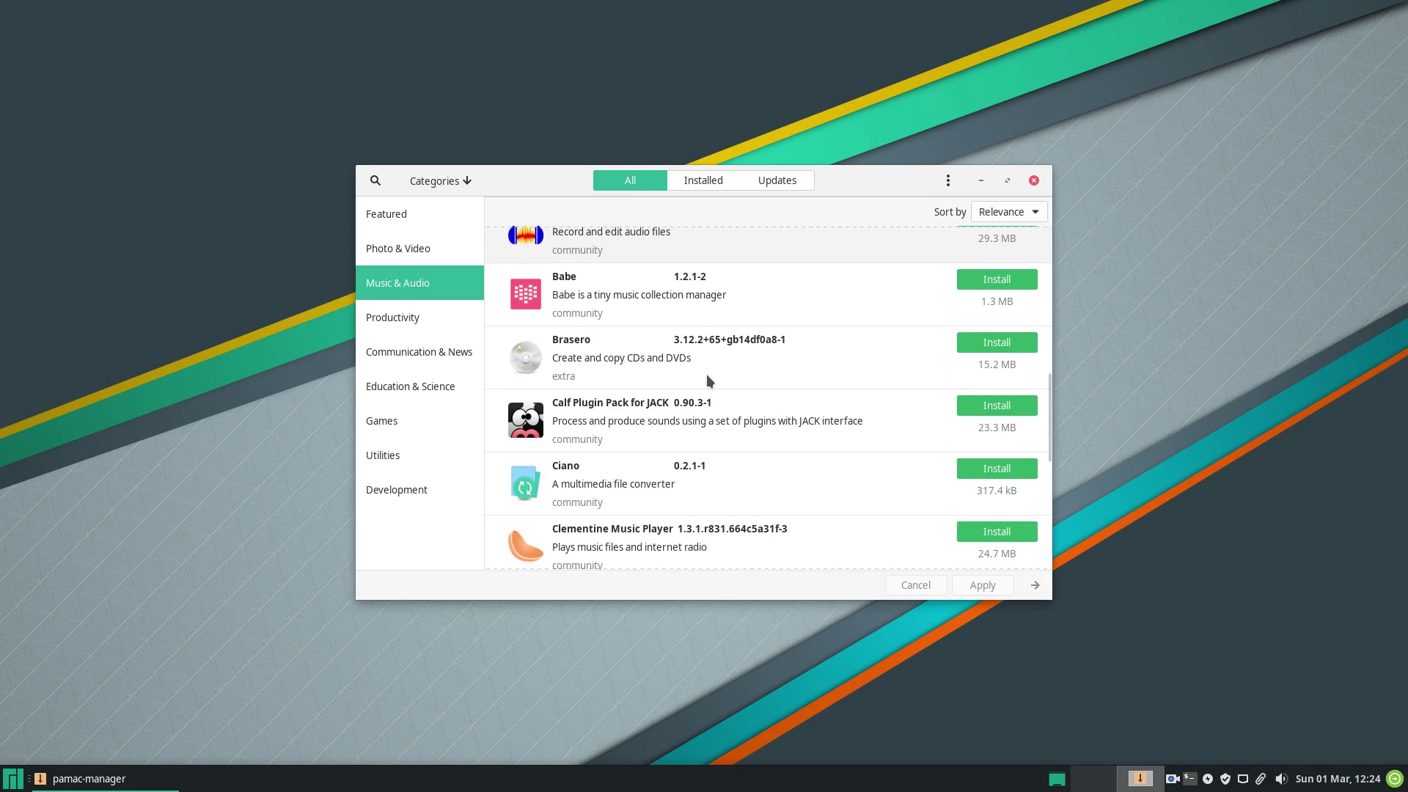
scroll(708, 376, "down", 3)
scroll(706, 374, "down", 3)
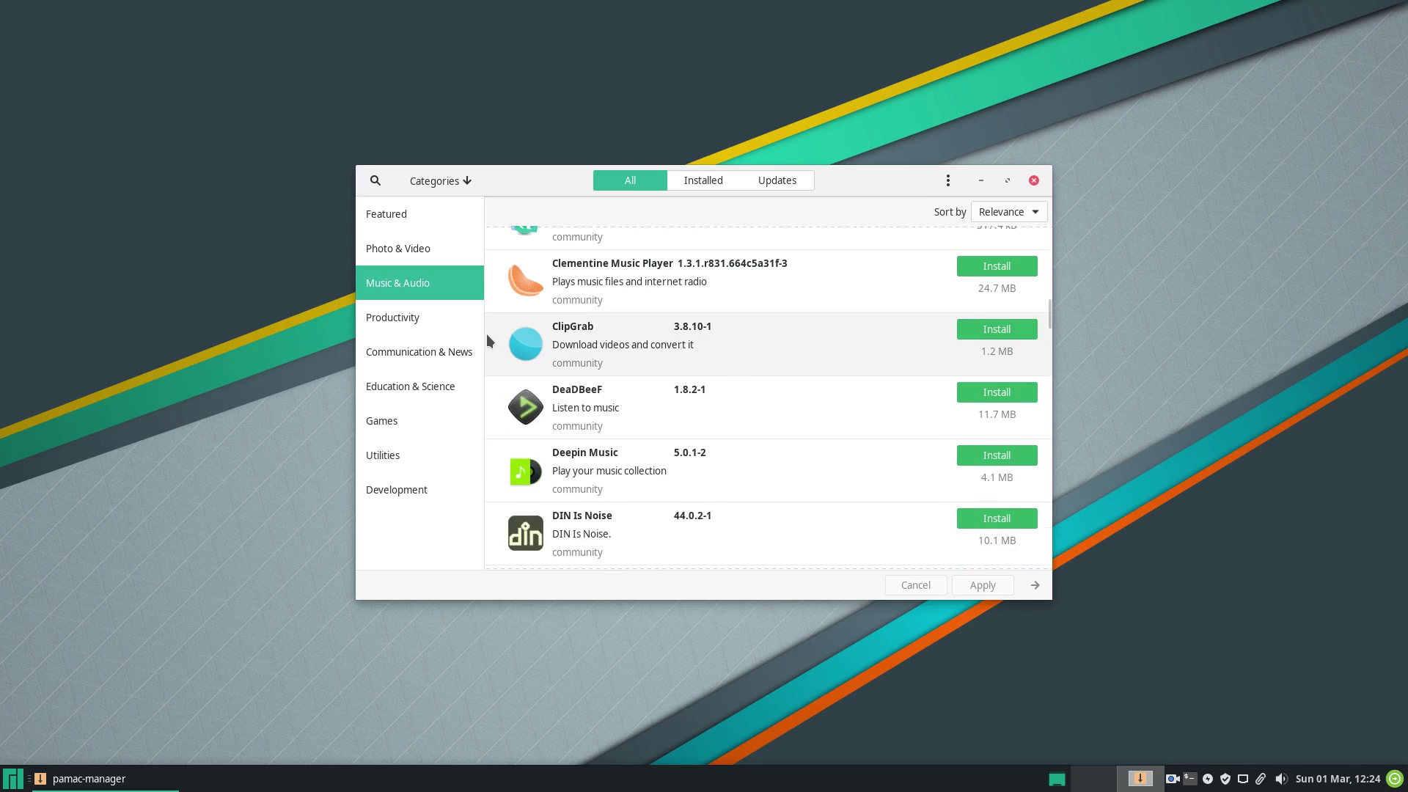
Browse the applications in the Productivity category.
left_click(444, 317)
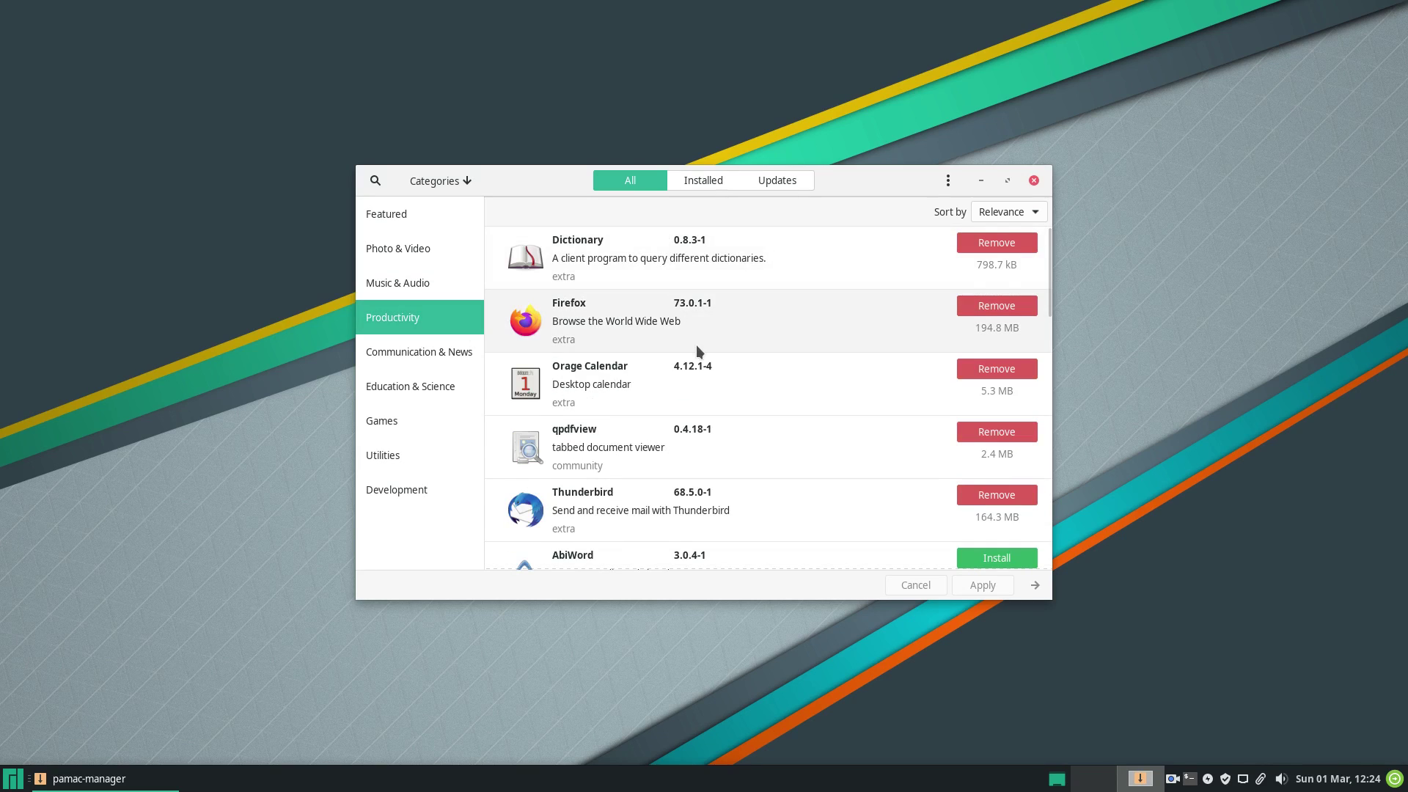
scroll(700, 382, "down", 6)
scroll(703, 397, "down", 6)
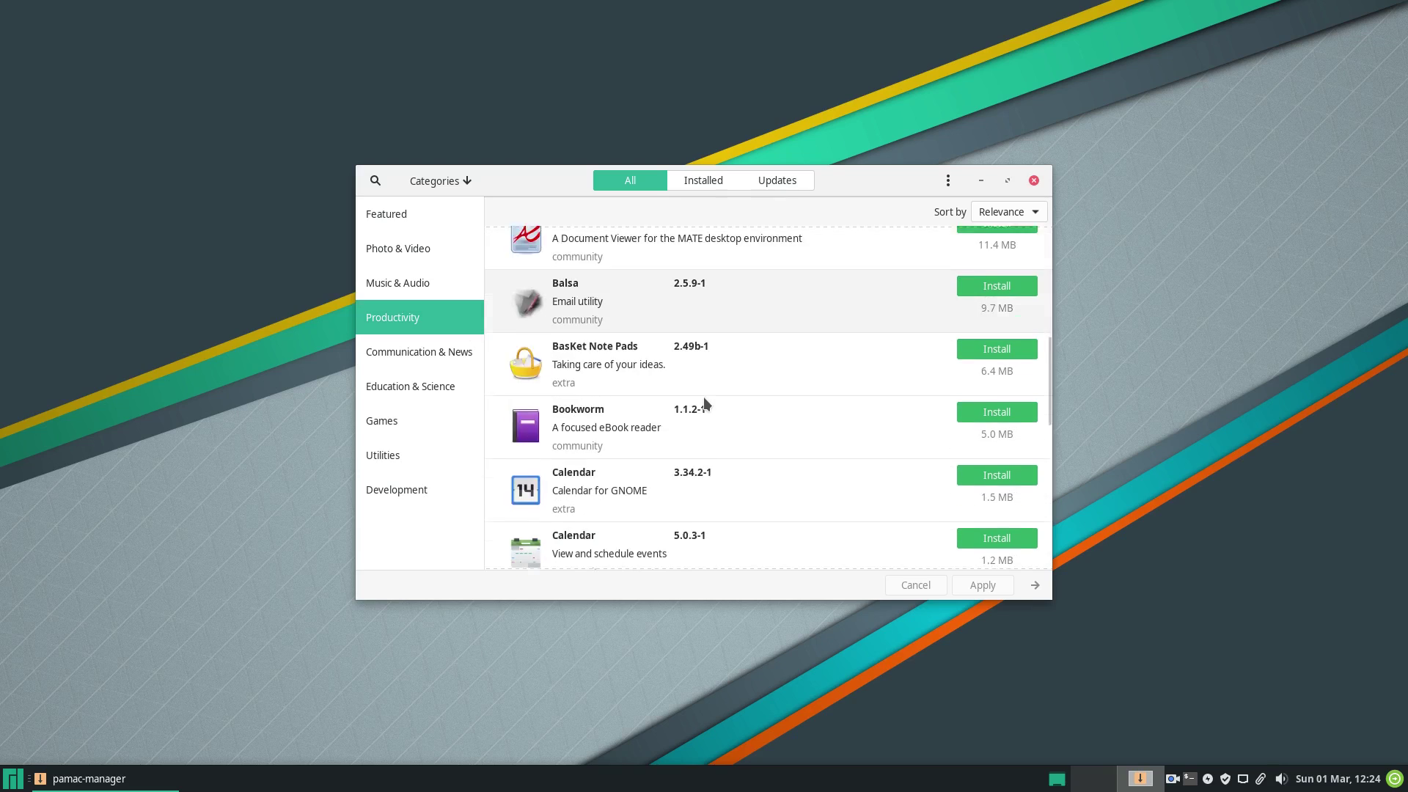
Browse the applications in the Communication & News category.
left_click(449, 359)
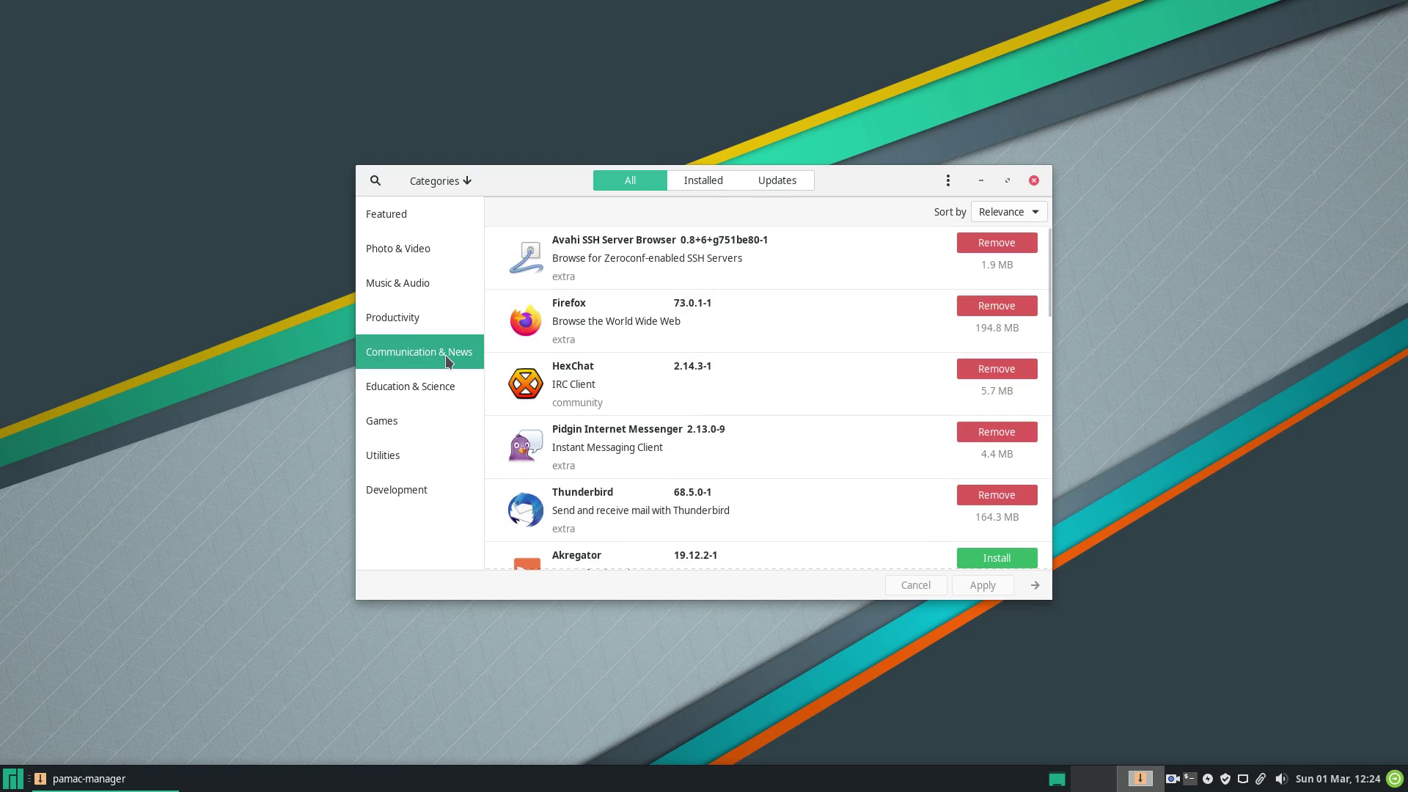
scroll(668, 330, "down", 2)
scroll(669, 329, "down", 4)
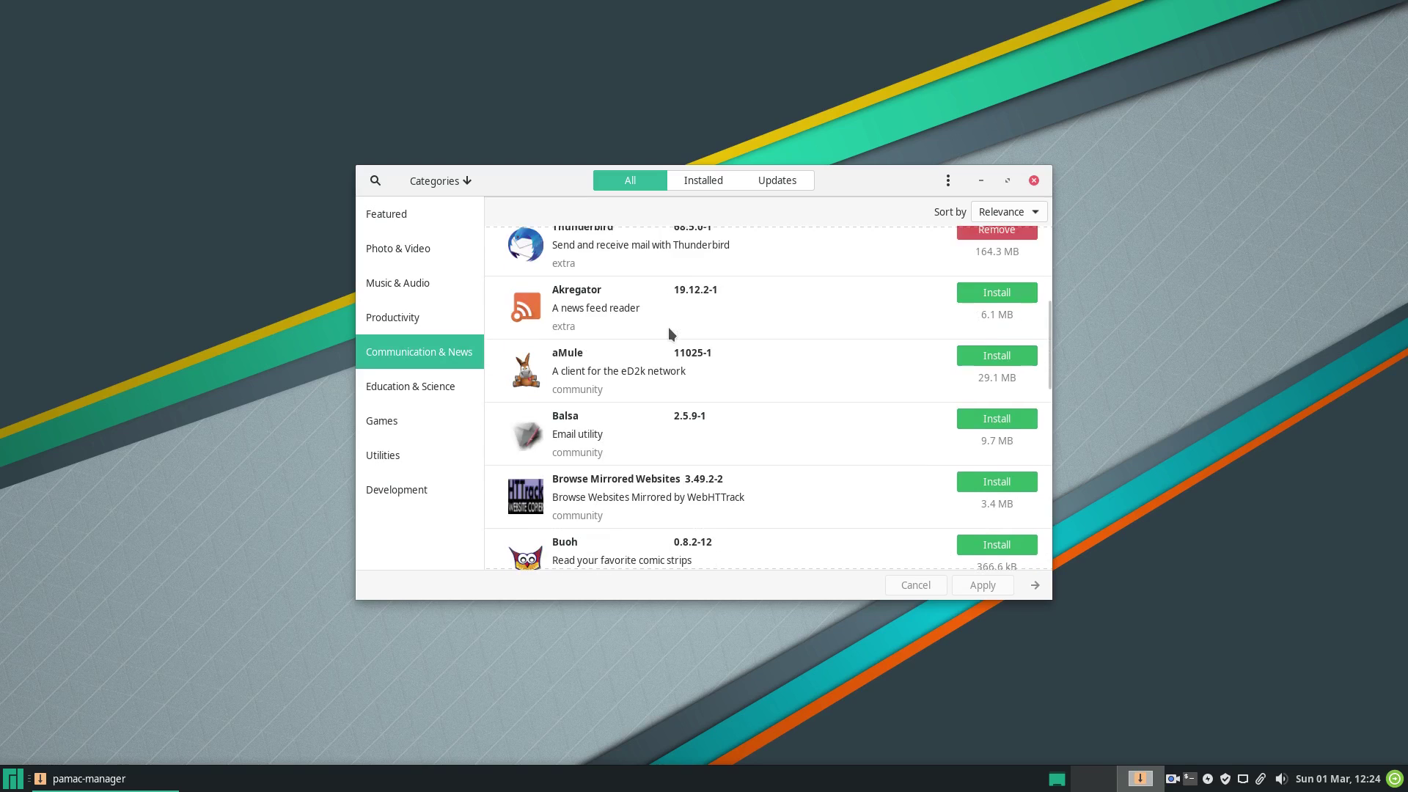
scroll(668, 328, "down", 3)
scroll(669, 327, "down", 3)
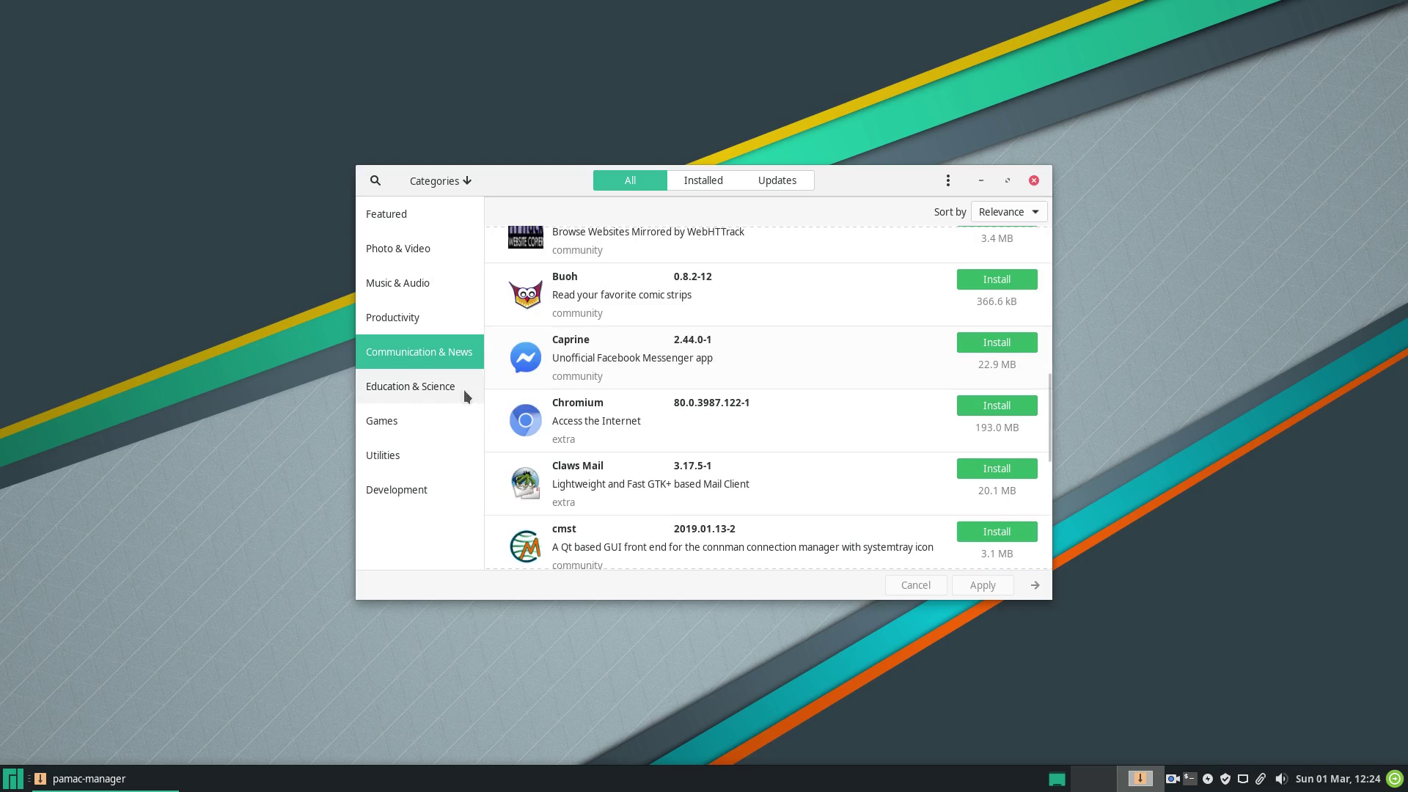
Browse the applications in the Education & Science category.
left_click(415, 394)
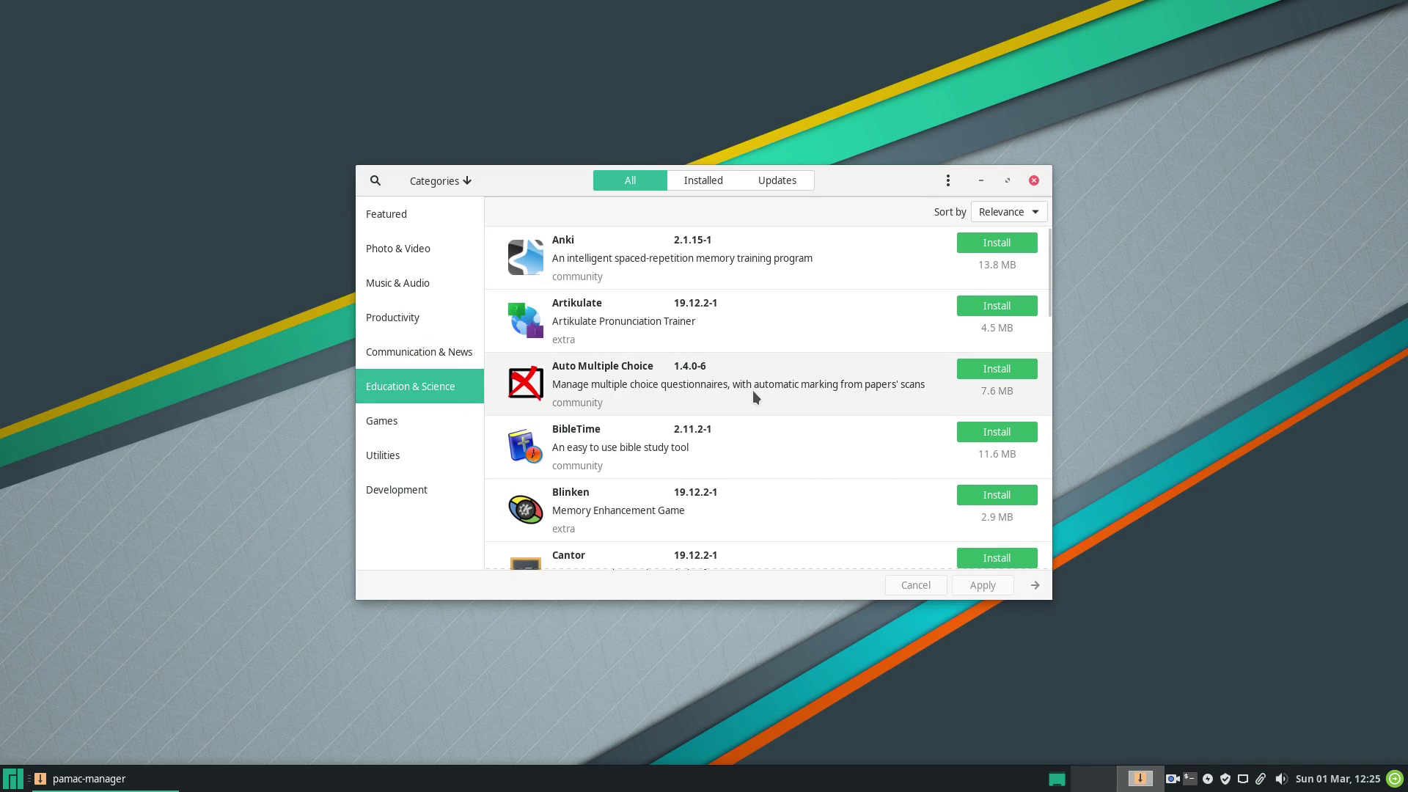
scroll(753, 393, "down", 4)
scroll(753, 394, "down", 2)
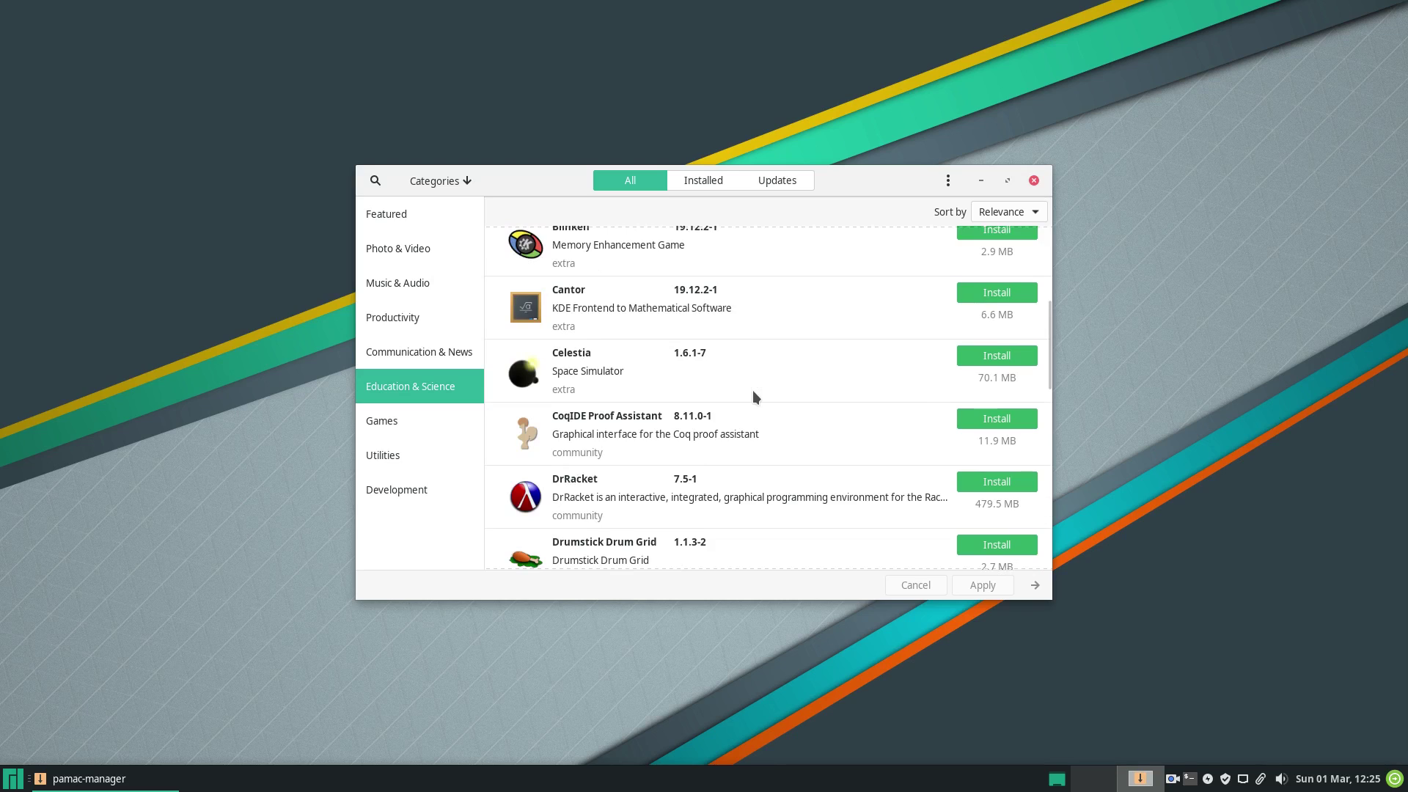
scroll(753, 388, "down", 3)
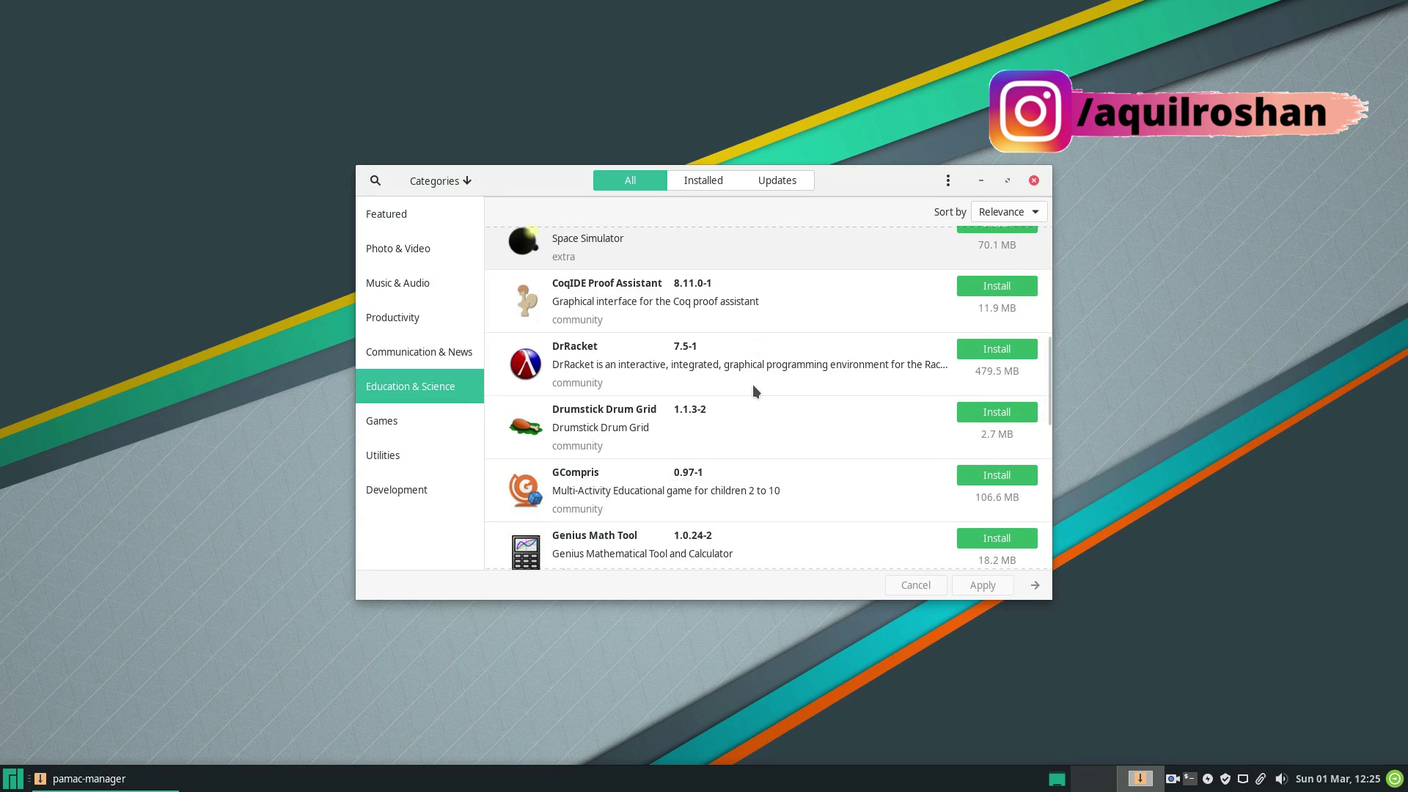
scroll(752, 384, "down", 3)
Browse the applications in the Games category.
left_click(403, 421)
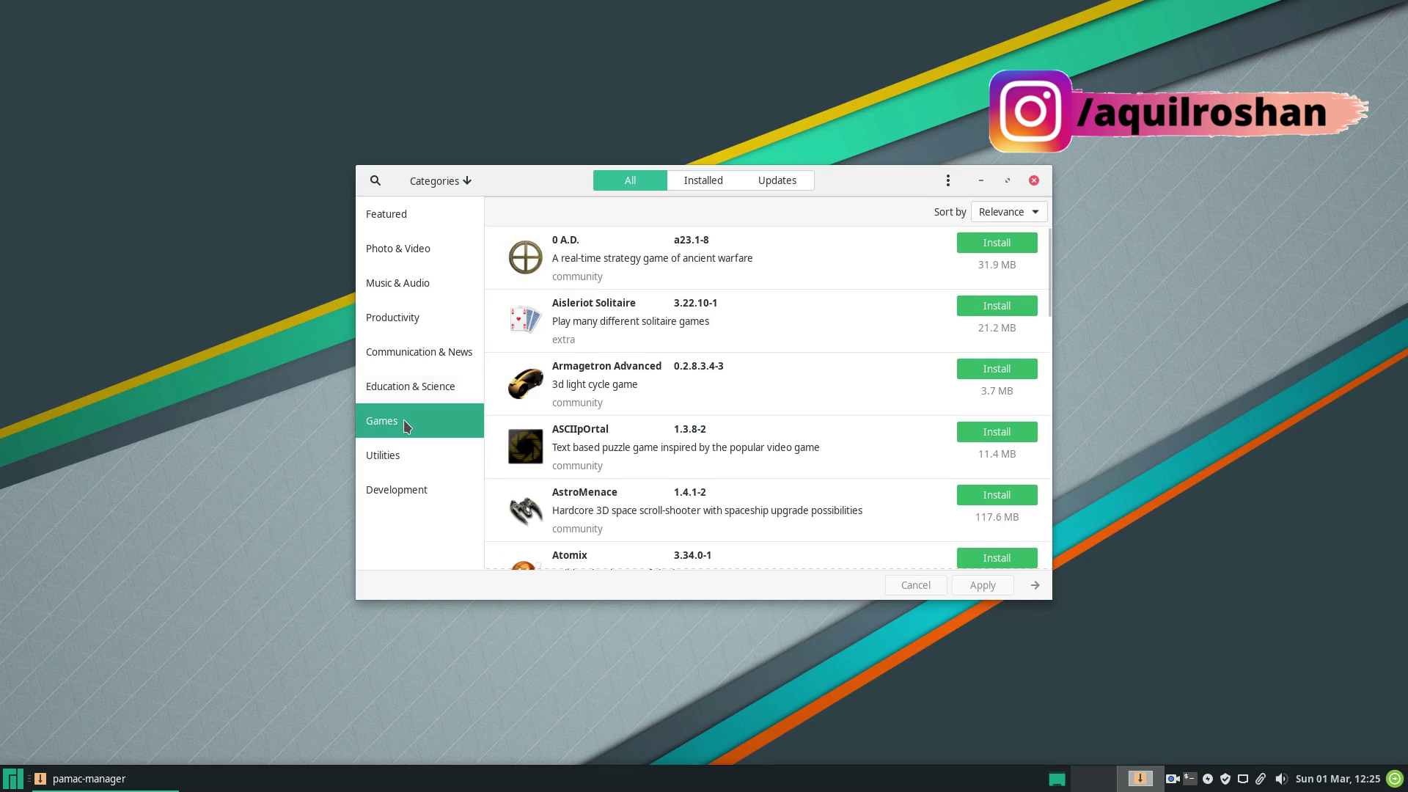
scroll(790, 385, "down", 2)
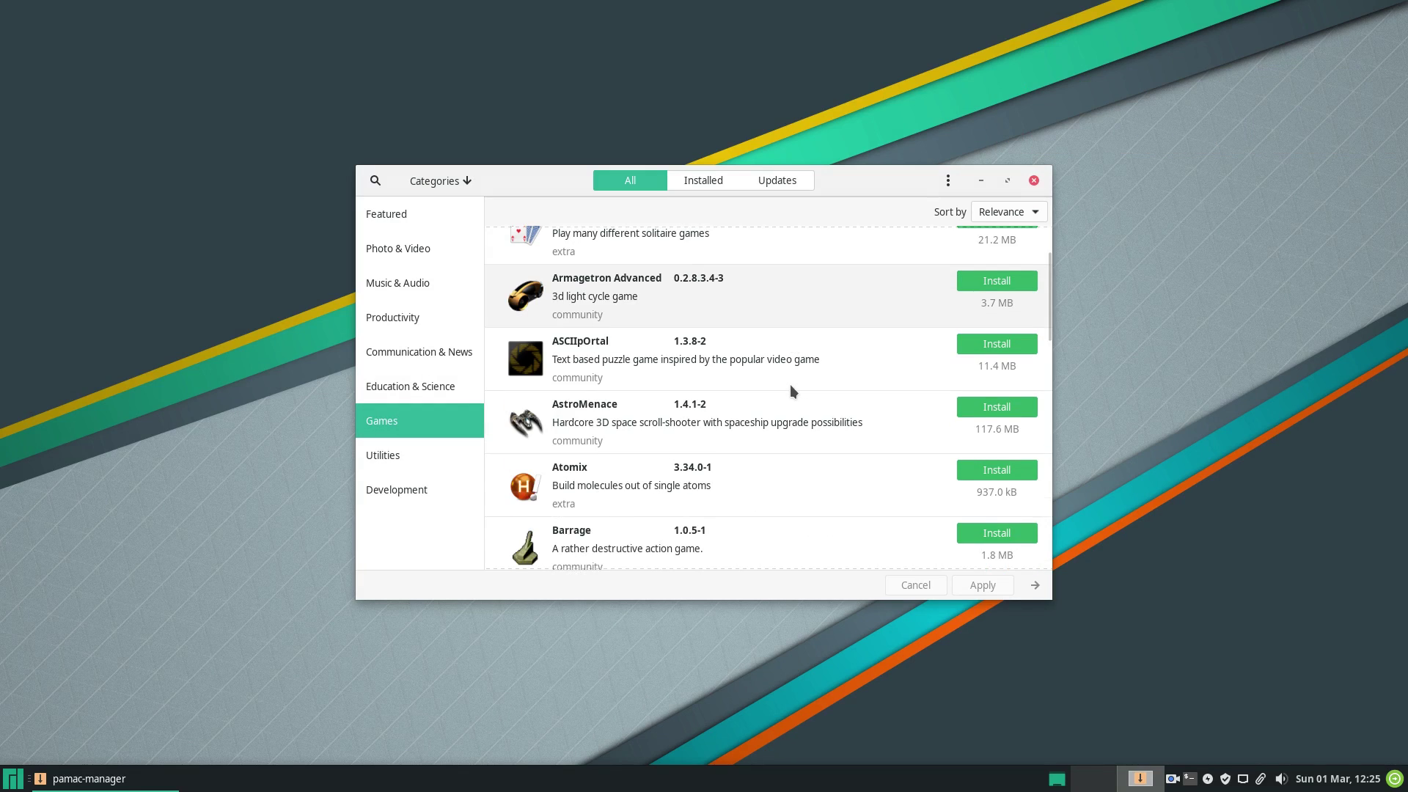
scroll(790, 384, "down", 2)
scroll(790, 384, "down", 2)
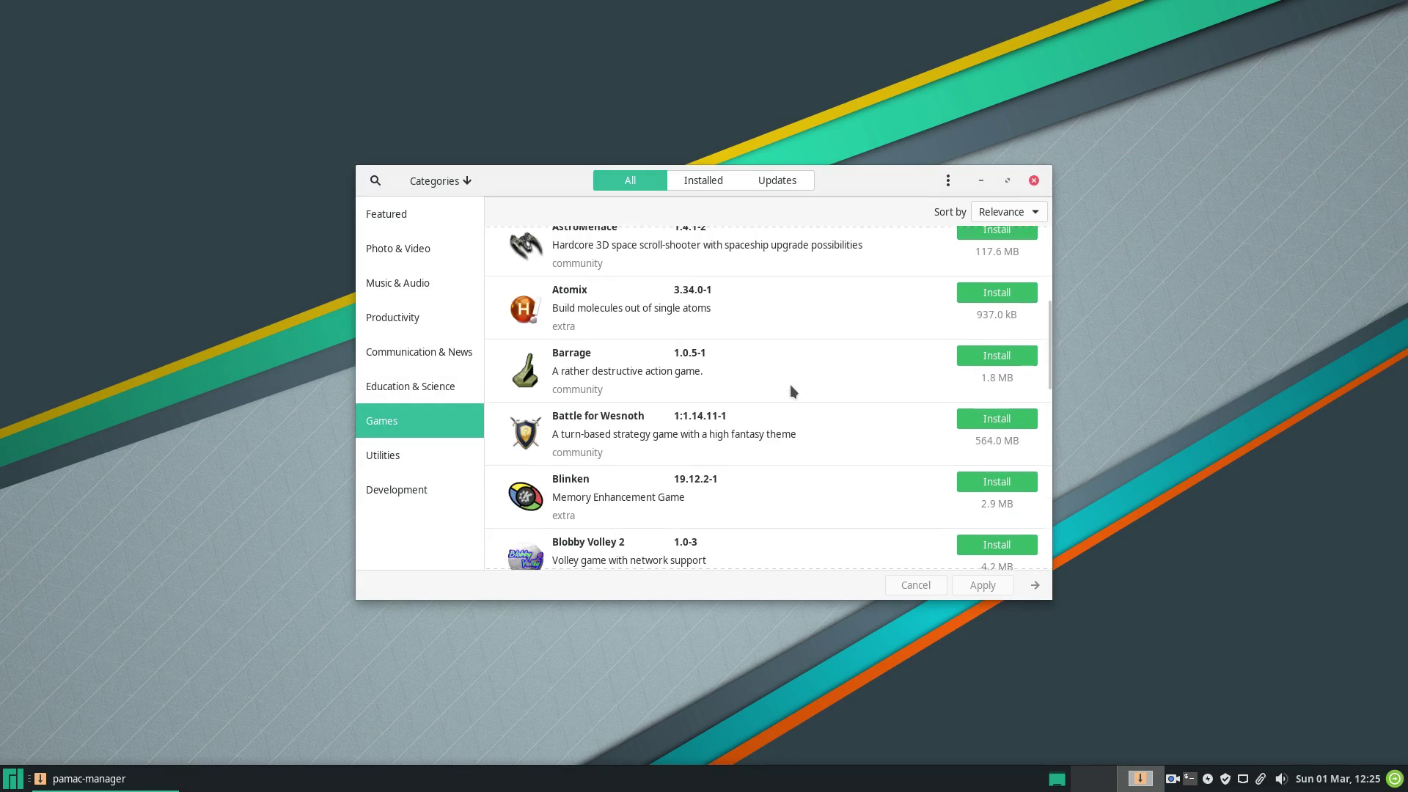
scroll(790, 384, "down", 3)
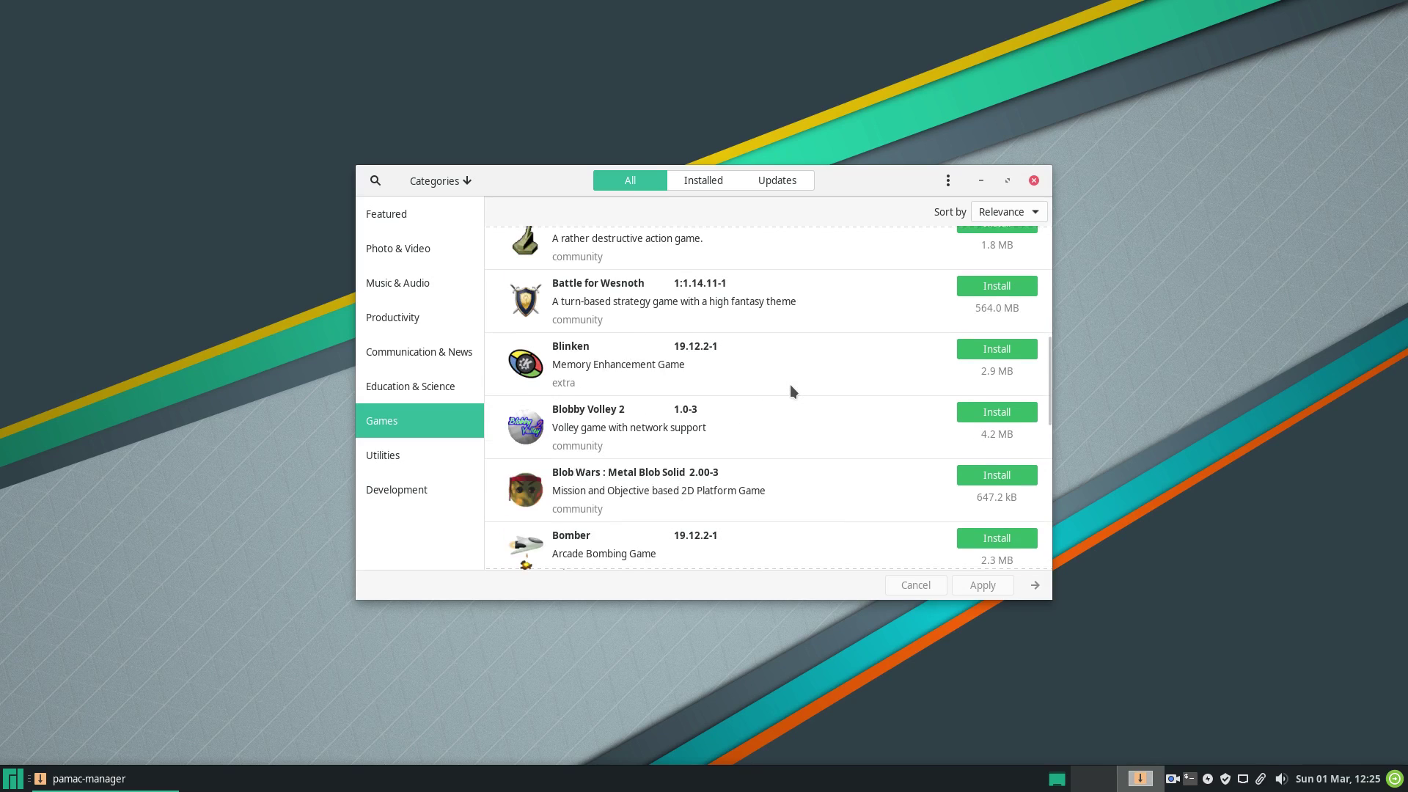
scroll(790, 384, "down", 5)
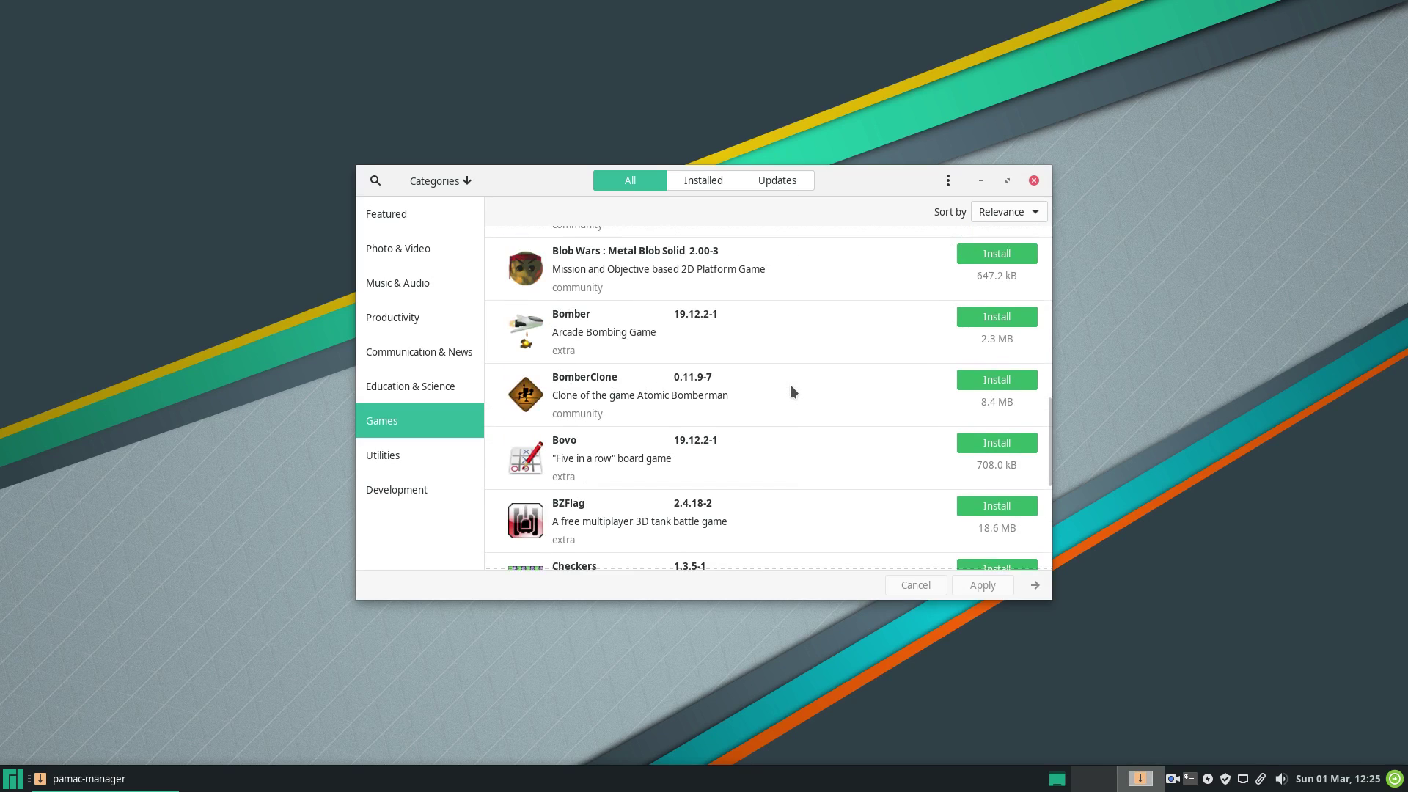
Browse the applications in the Utilities category and open the Development category.
left_click(384, 464)
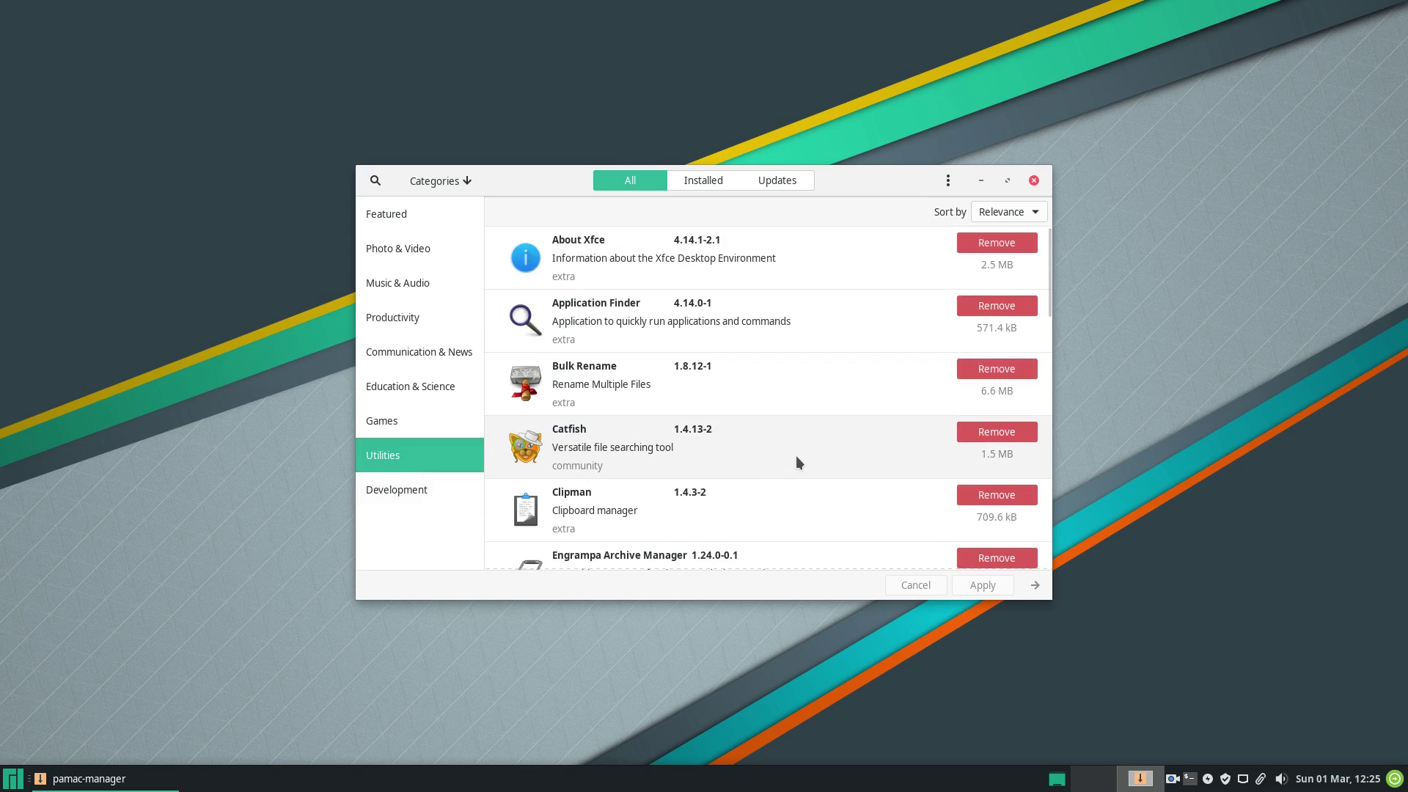
scroll(723, 443, "down", 3)
scroll(725, 449, "down", 5)
scroll(724, 448, "down", 10)
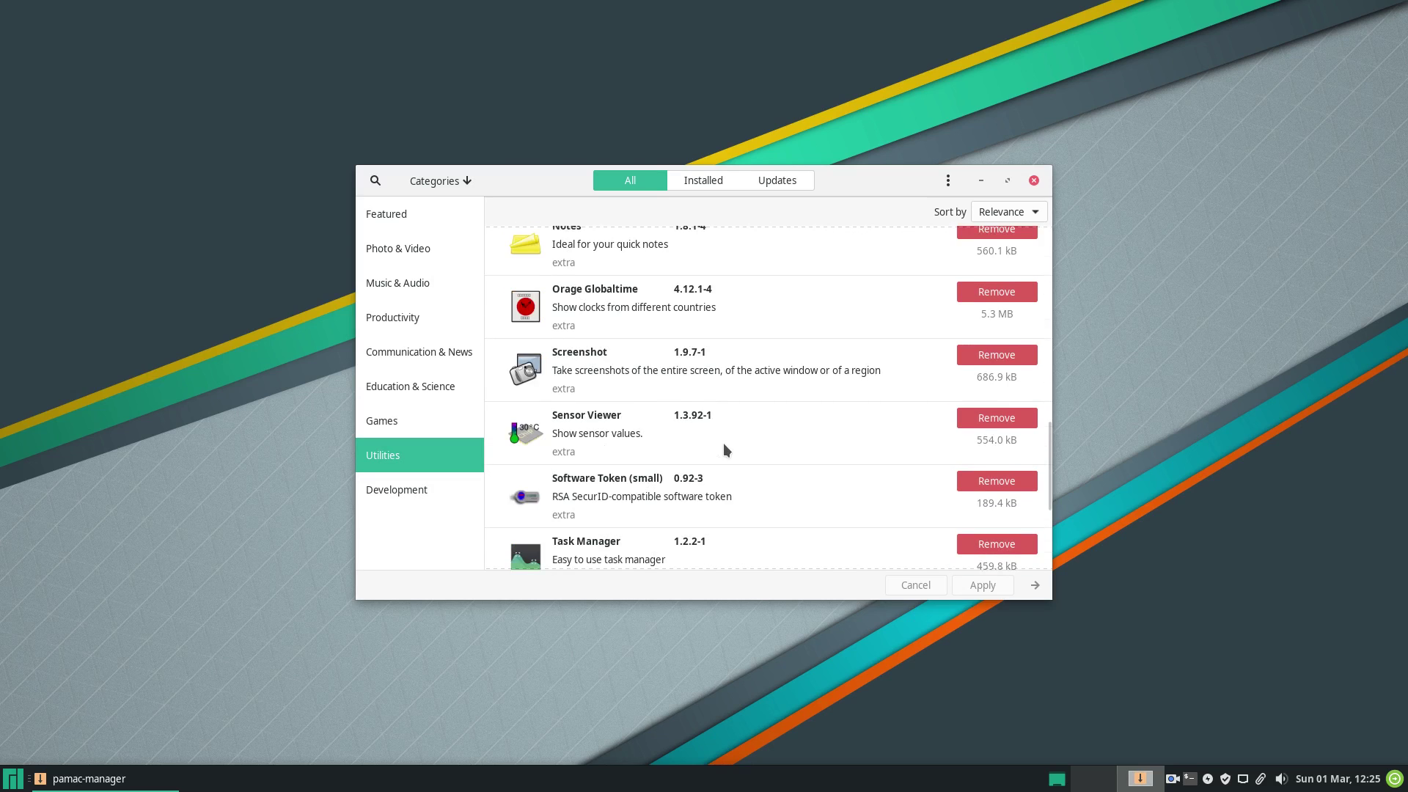
left_click(407, 489)
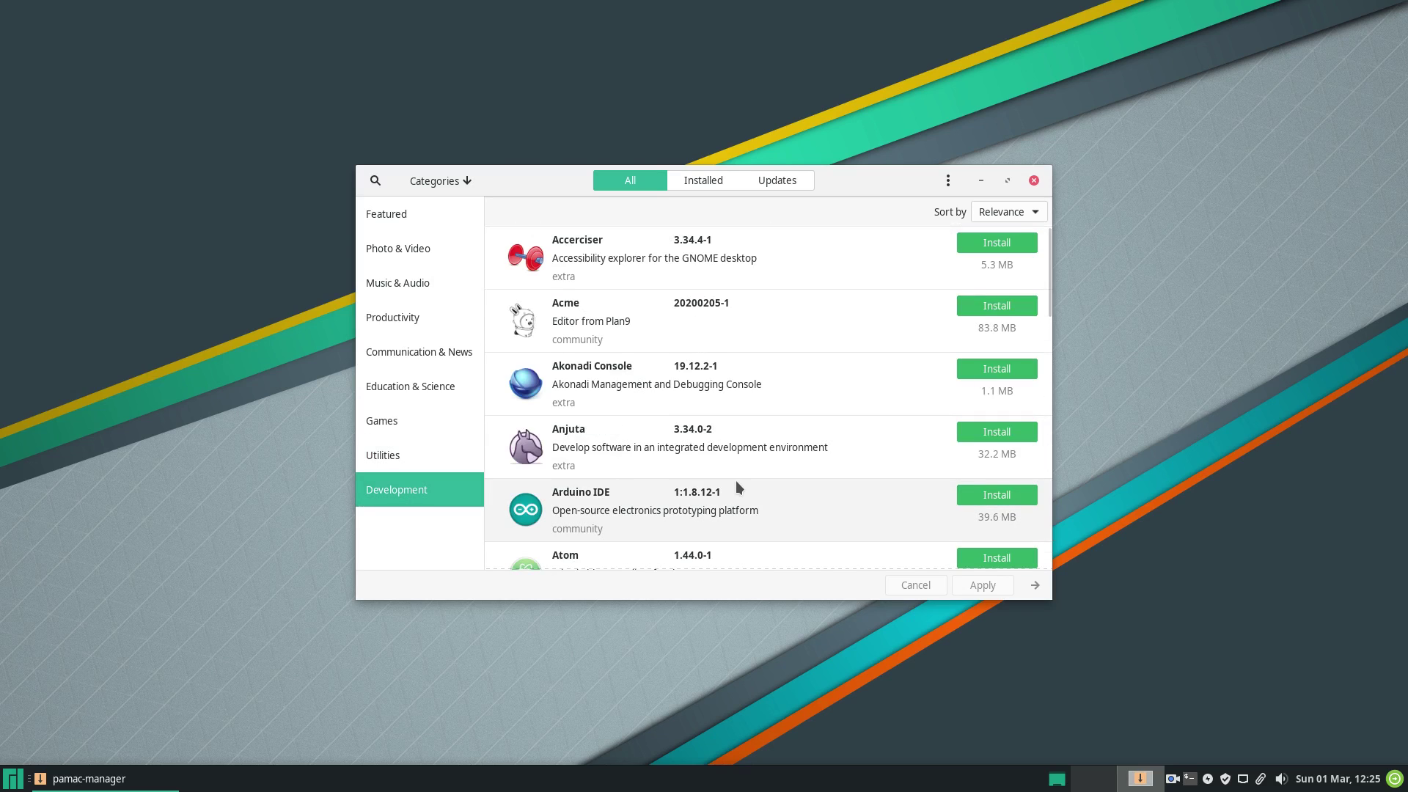
Browse the applications in the Development category.
scroll(736, 481, "down", 5)
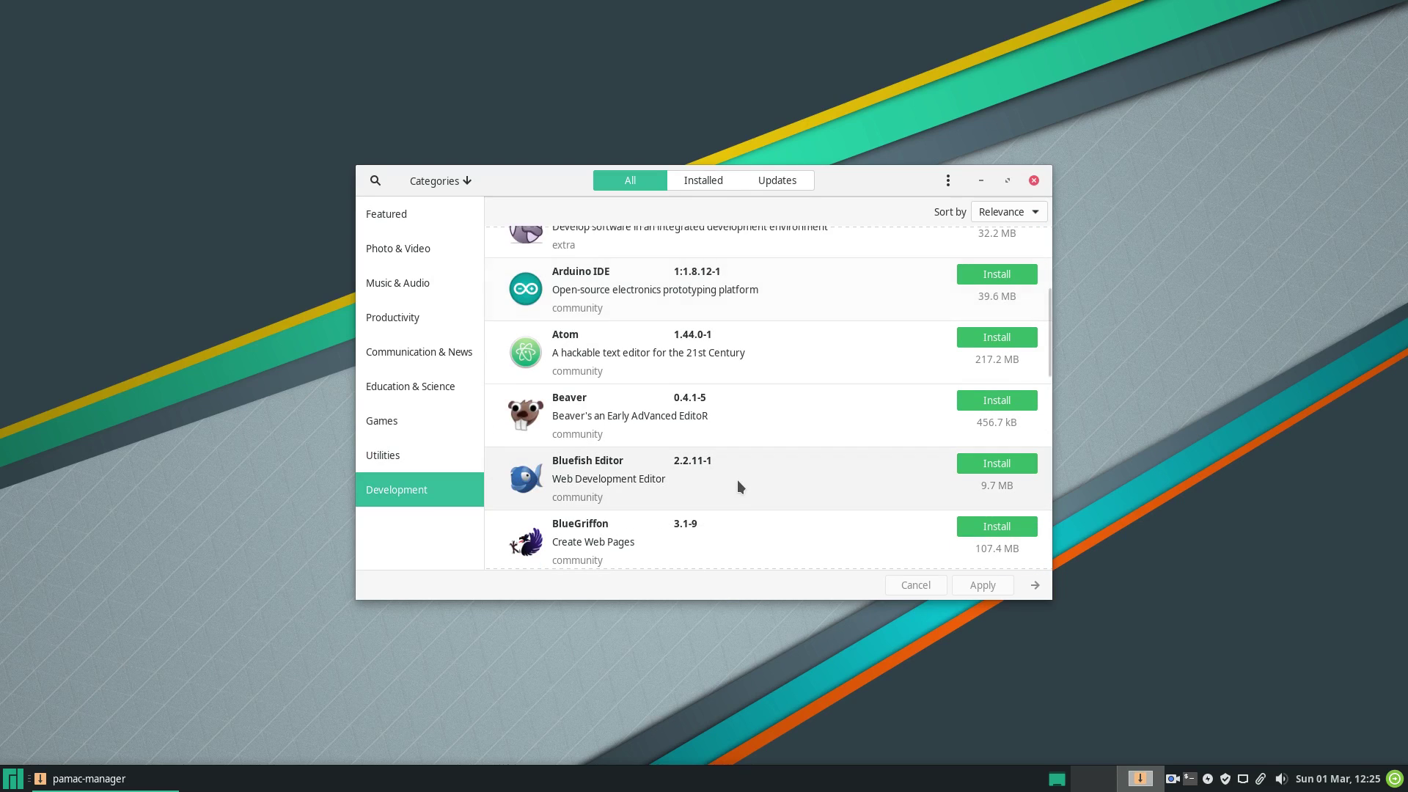
scroll(738, 482, "down", 3)
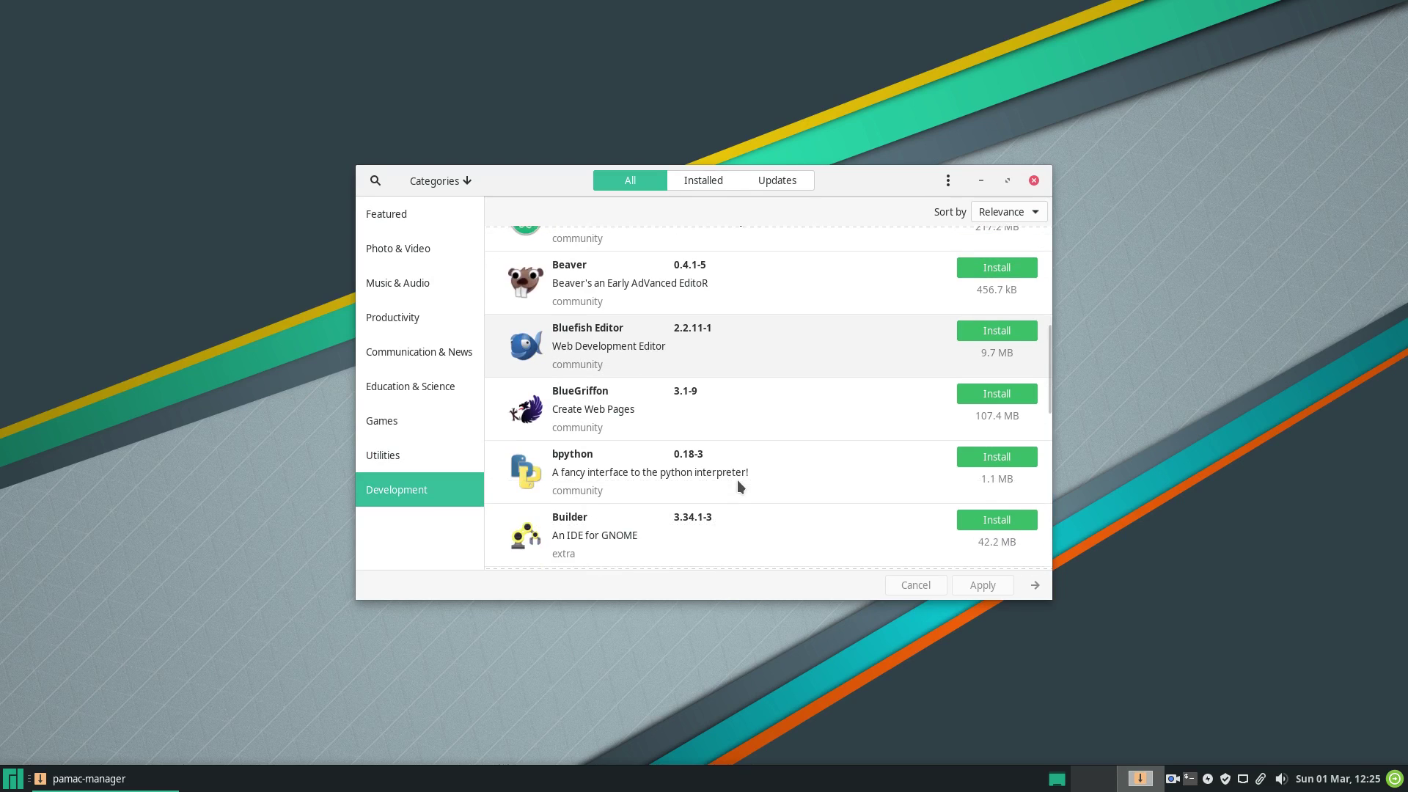
scroll(738, 484, "up", 3)
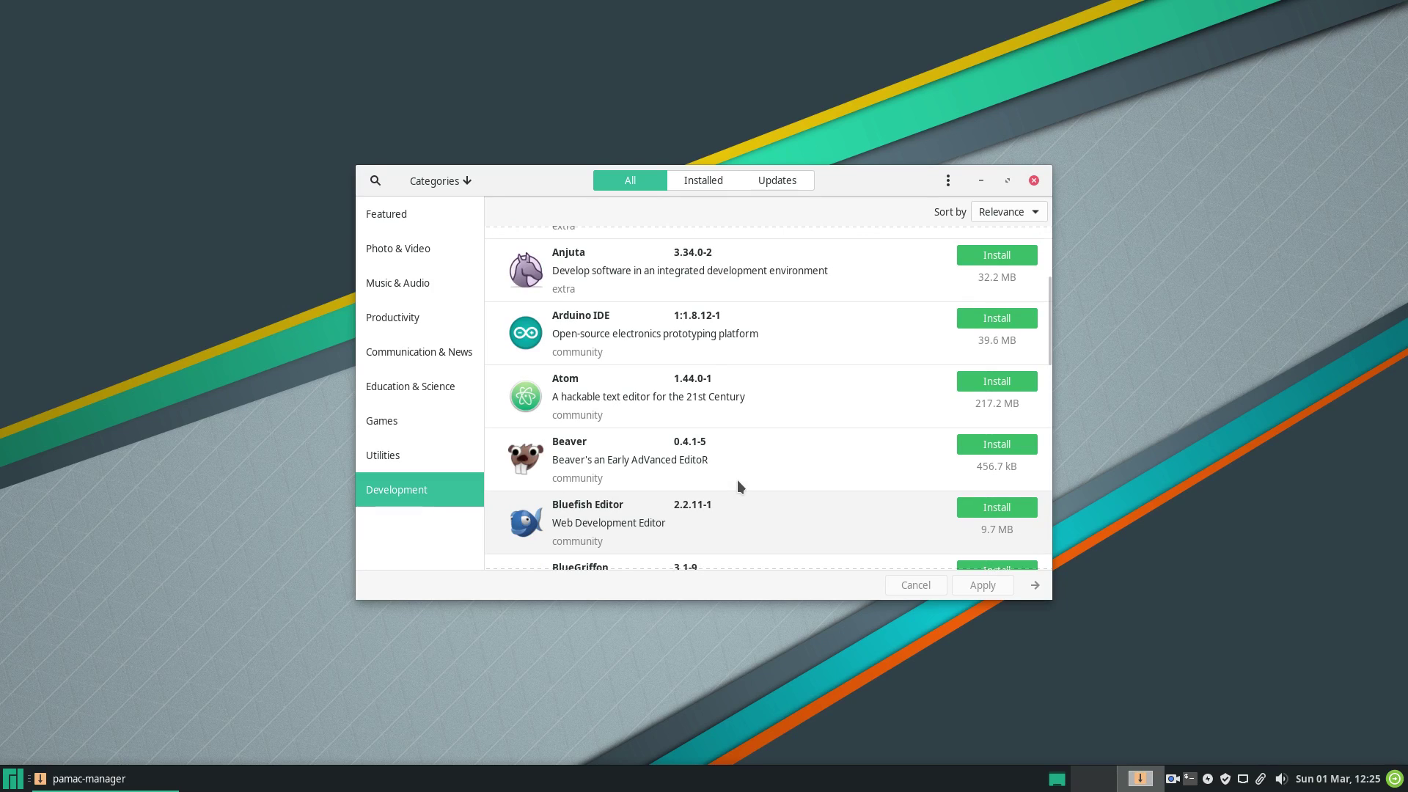
scroll(737, 480, "down", 7)
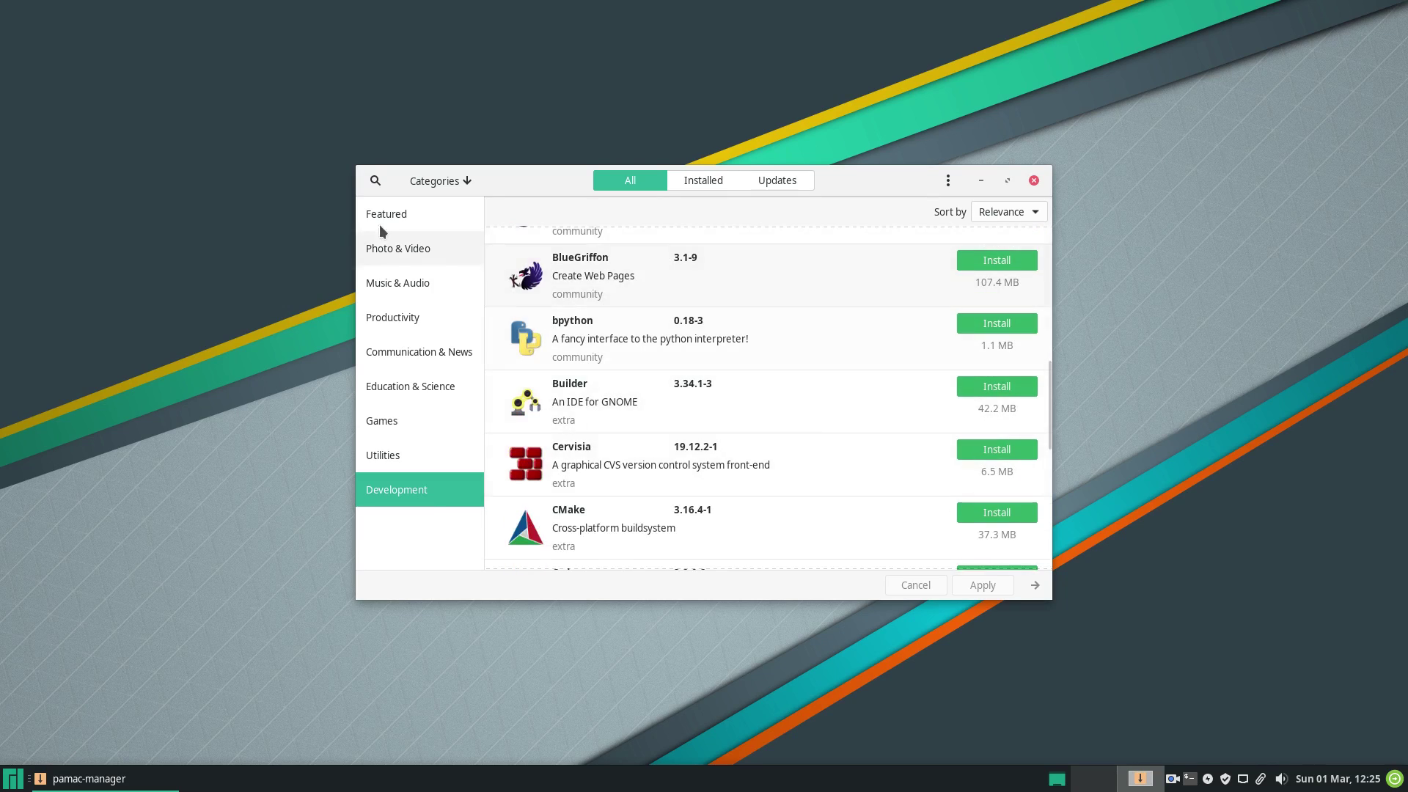
Search the package manager for geany, mark the Geany package for installation and apply the pending operation.
left_click(375, 180)
type("geany")
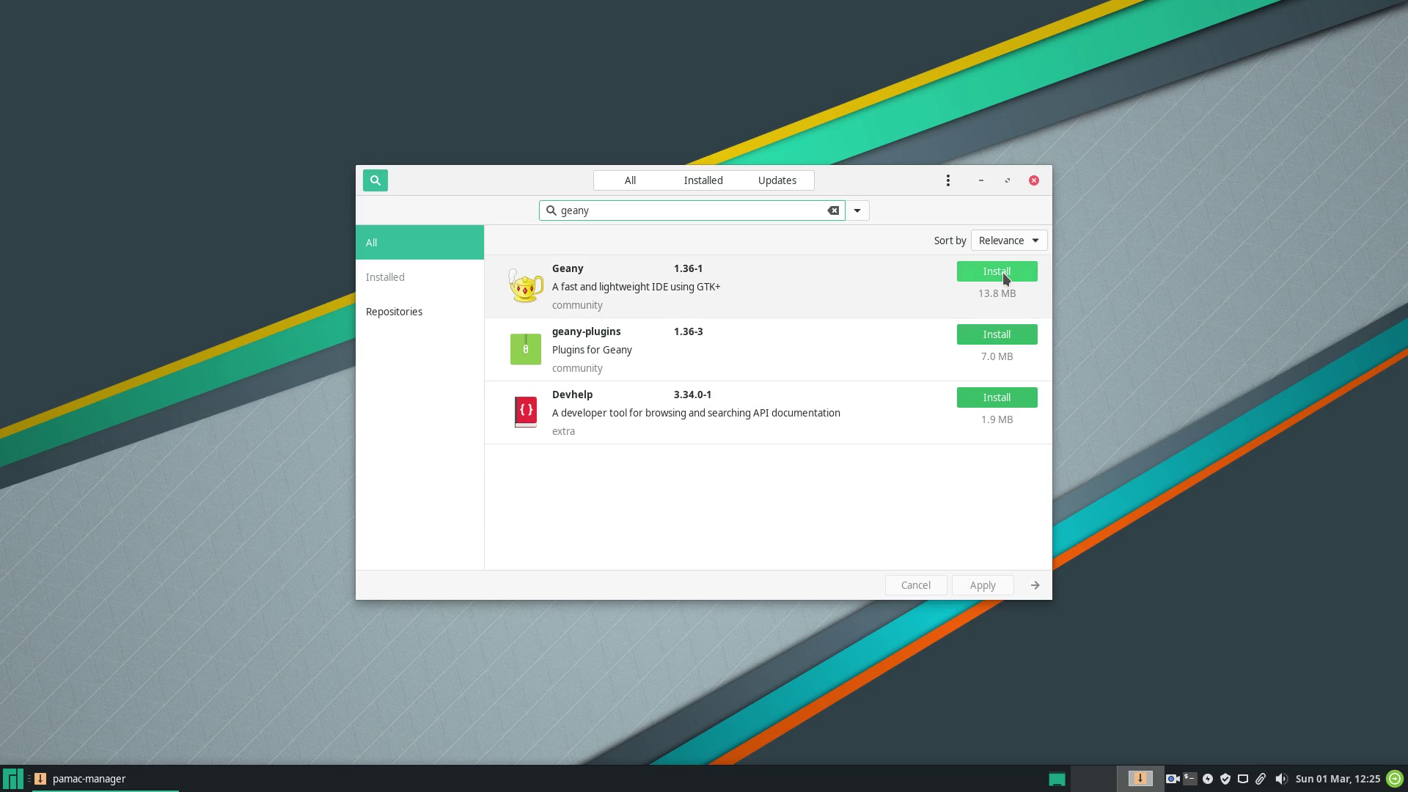
left_click(1001, 271)
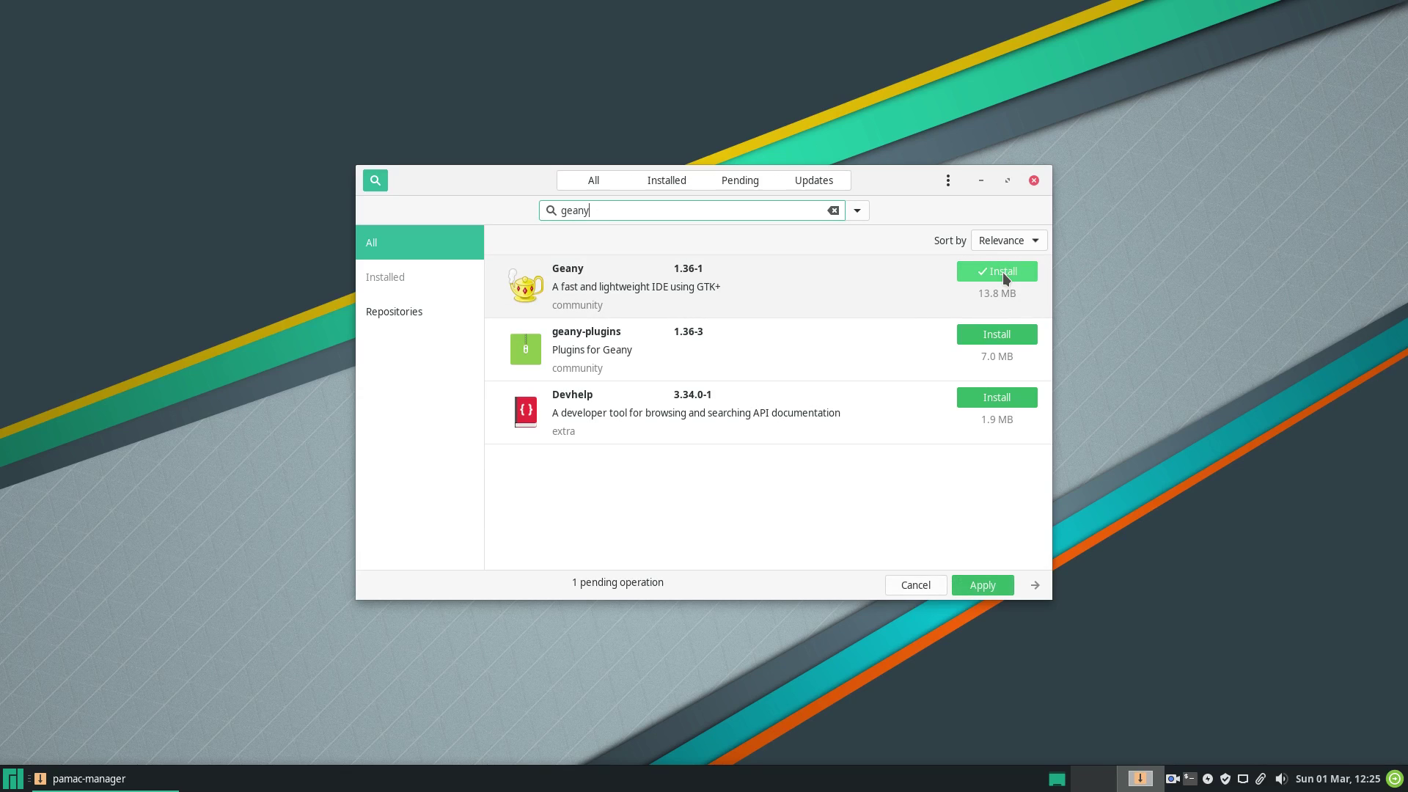
left_click(995, 581)
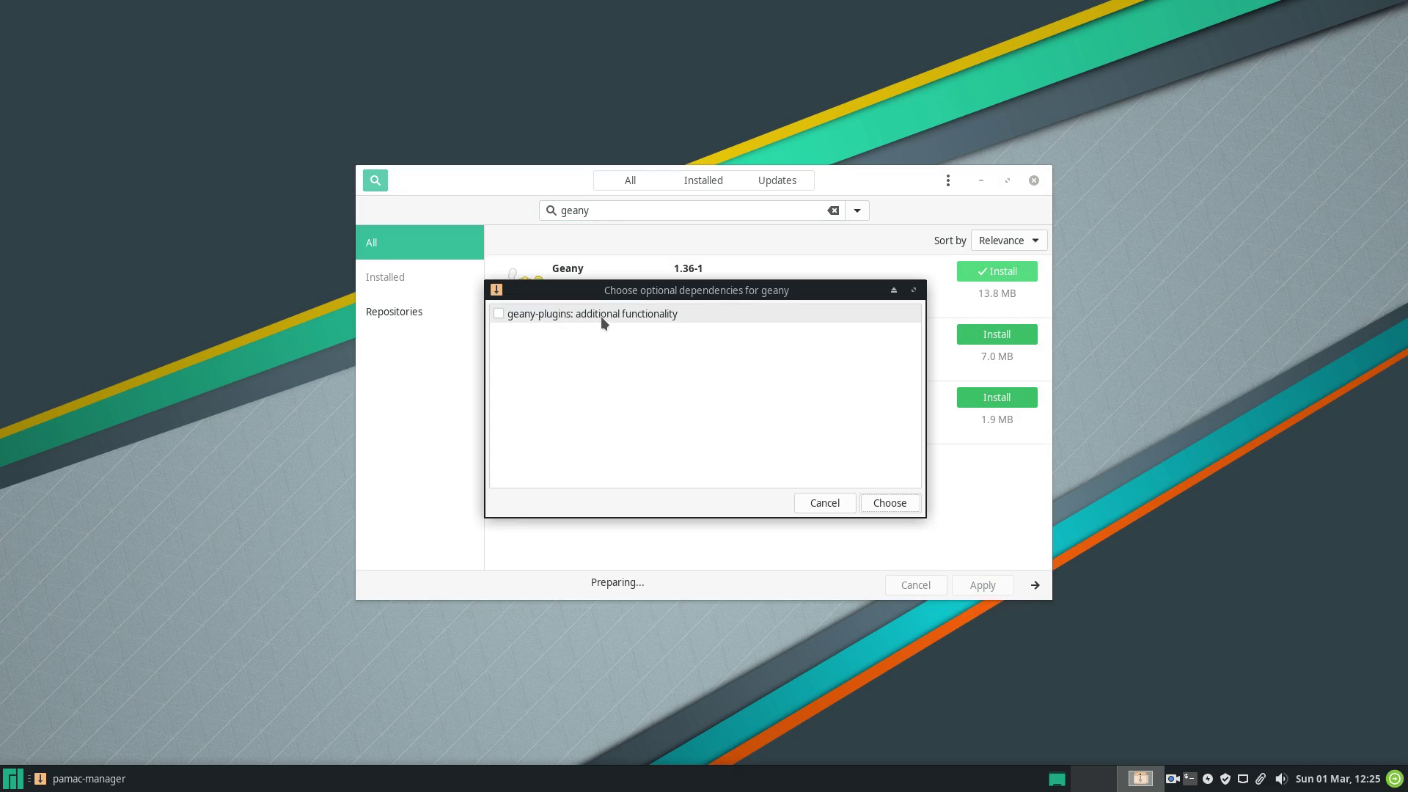
Include the optional geany-plugins dependency and authorize the installation with the account password.
left_click(499, 313)
left_click(871, 500)
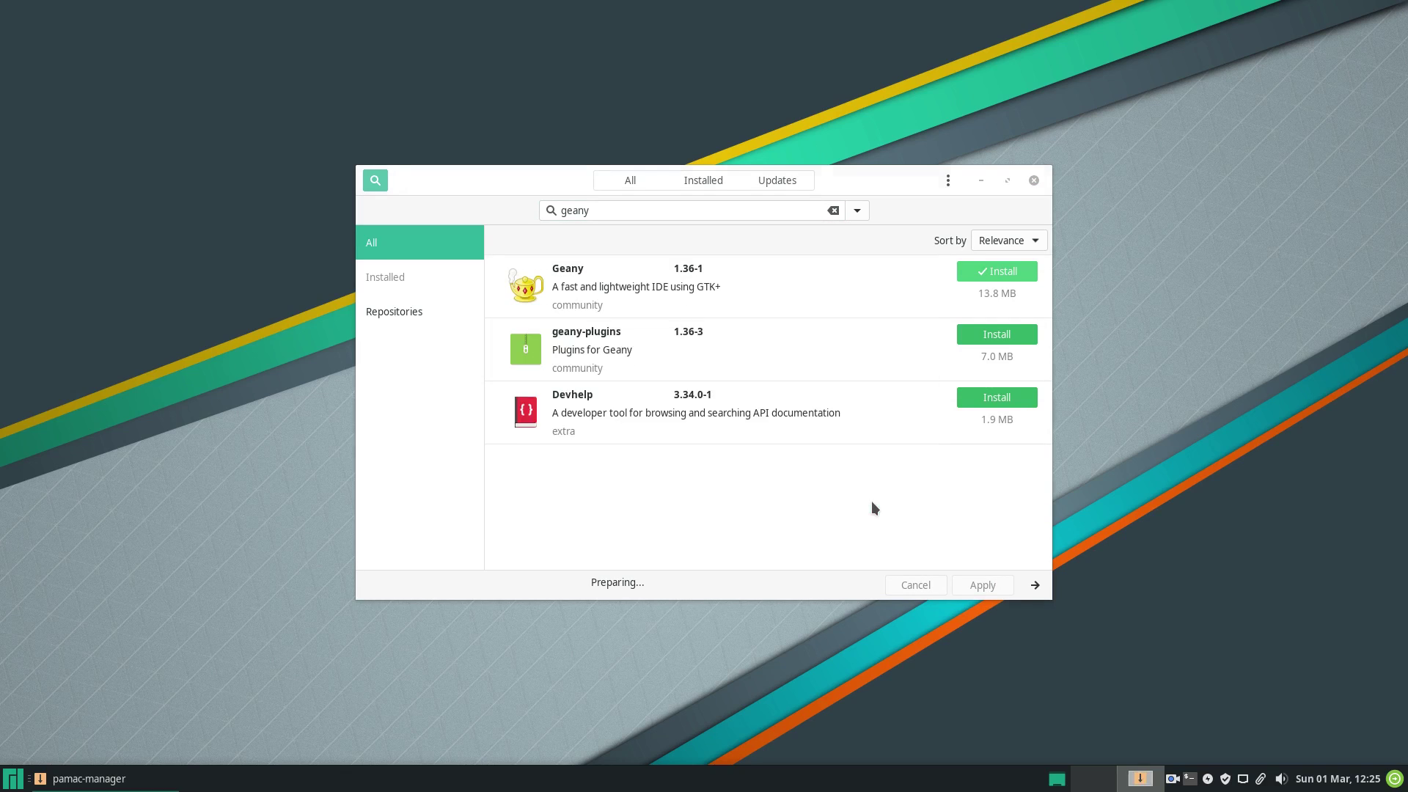
type("••••")
key("Return")
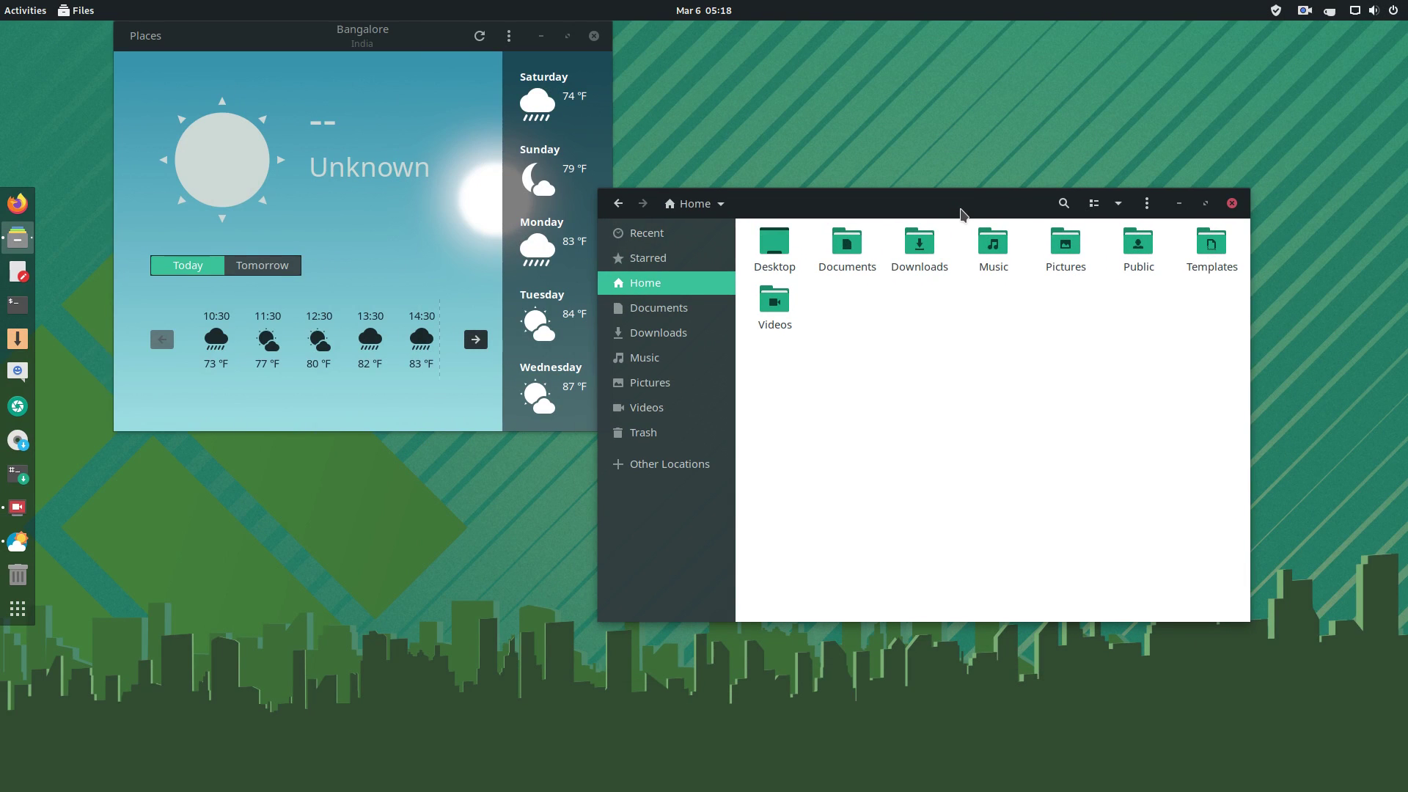
Show the GNOME activities overview of the open windows and workspaces, bringing the weather window to the front.
key("super")
key("super")
key("super")
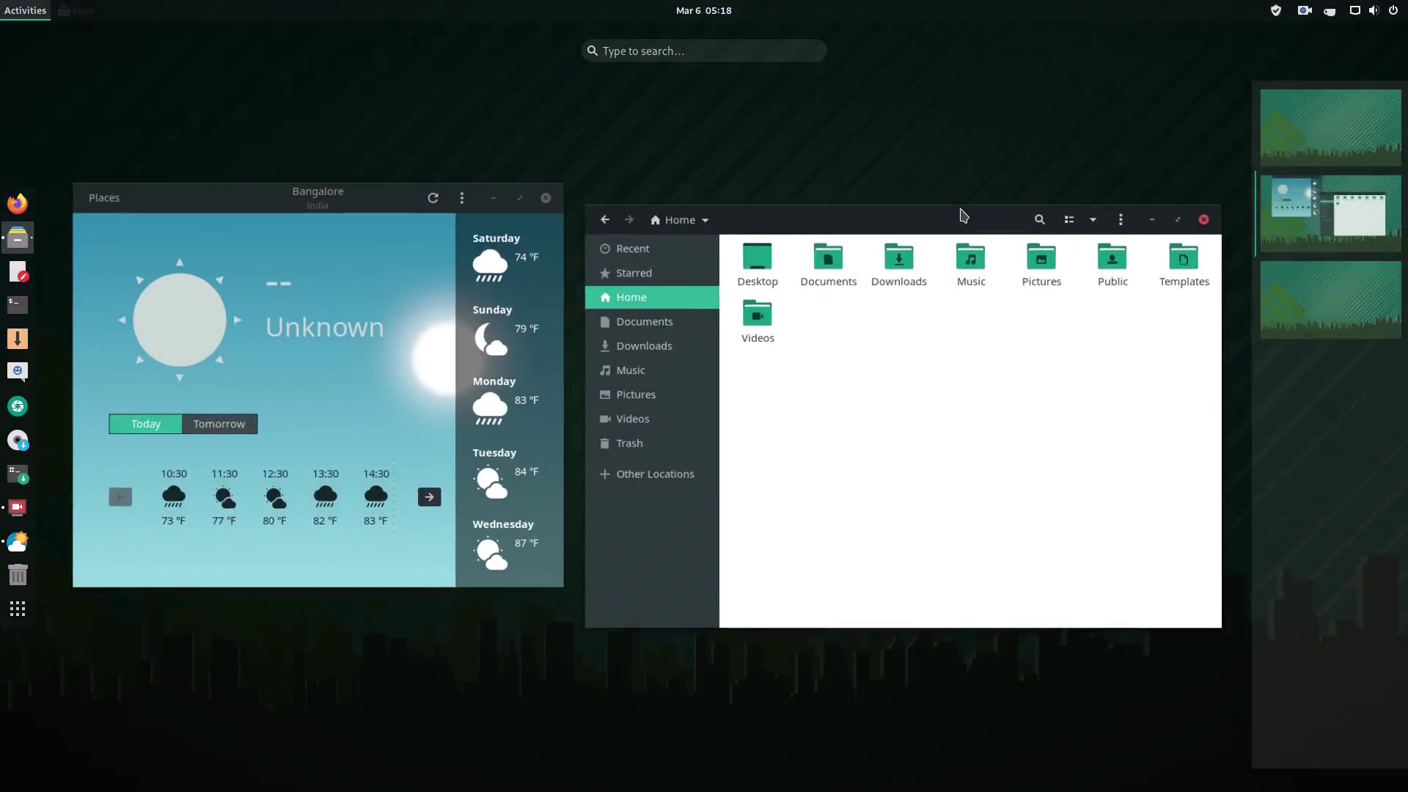
left_click(107, 517)
key("super")
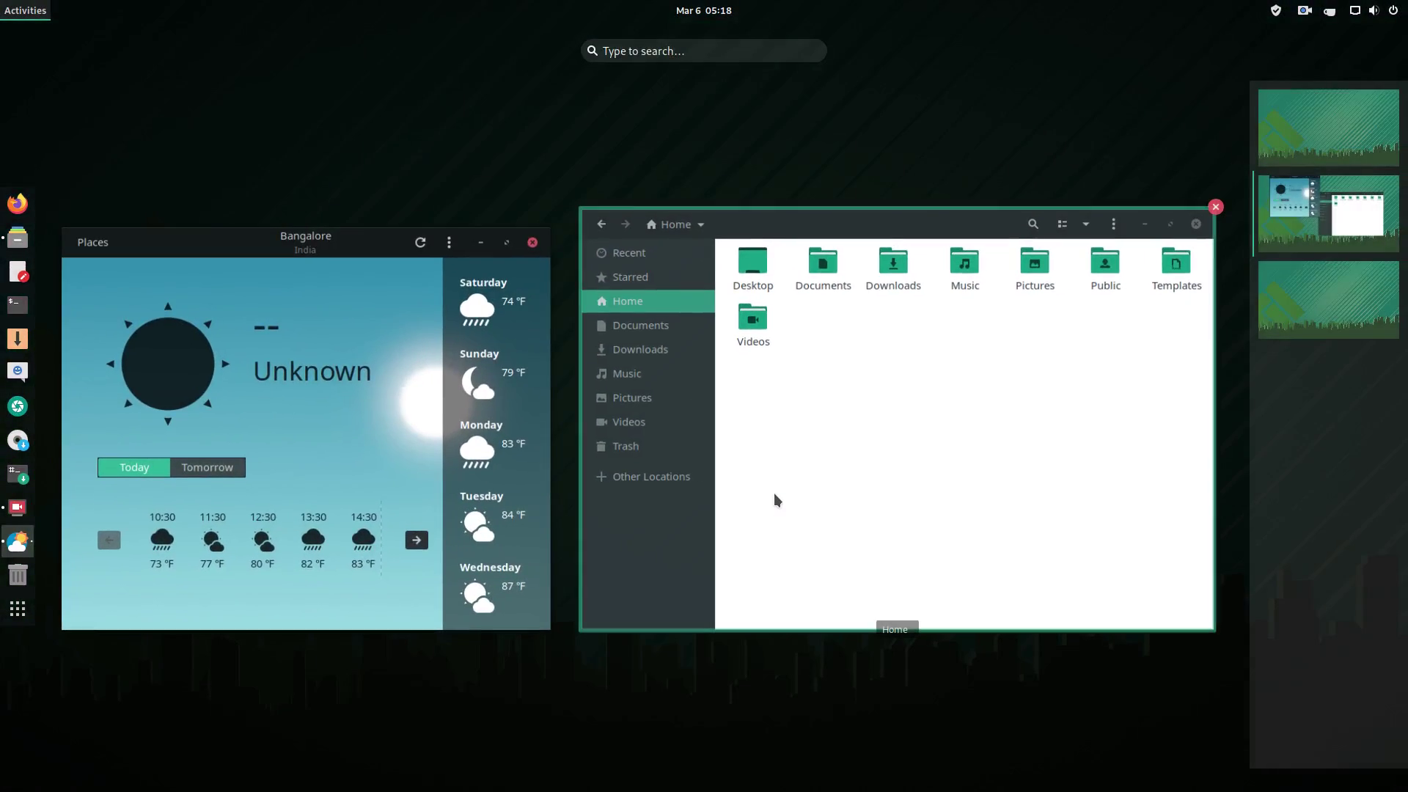
Find and launch the terminal from the activities overview, and move its window toward the middle of the desktop.
type("terminal")
key("Return")
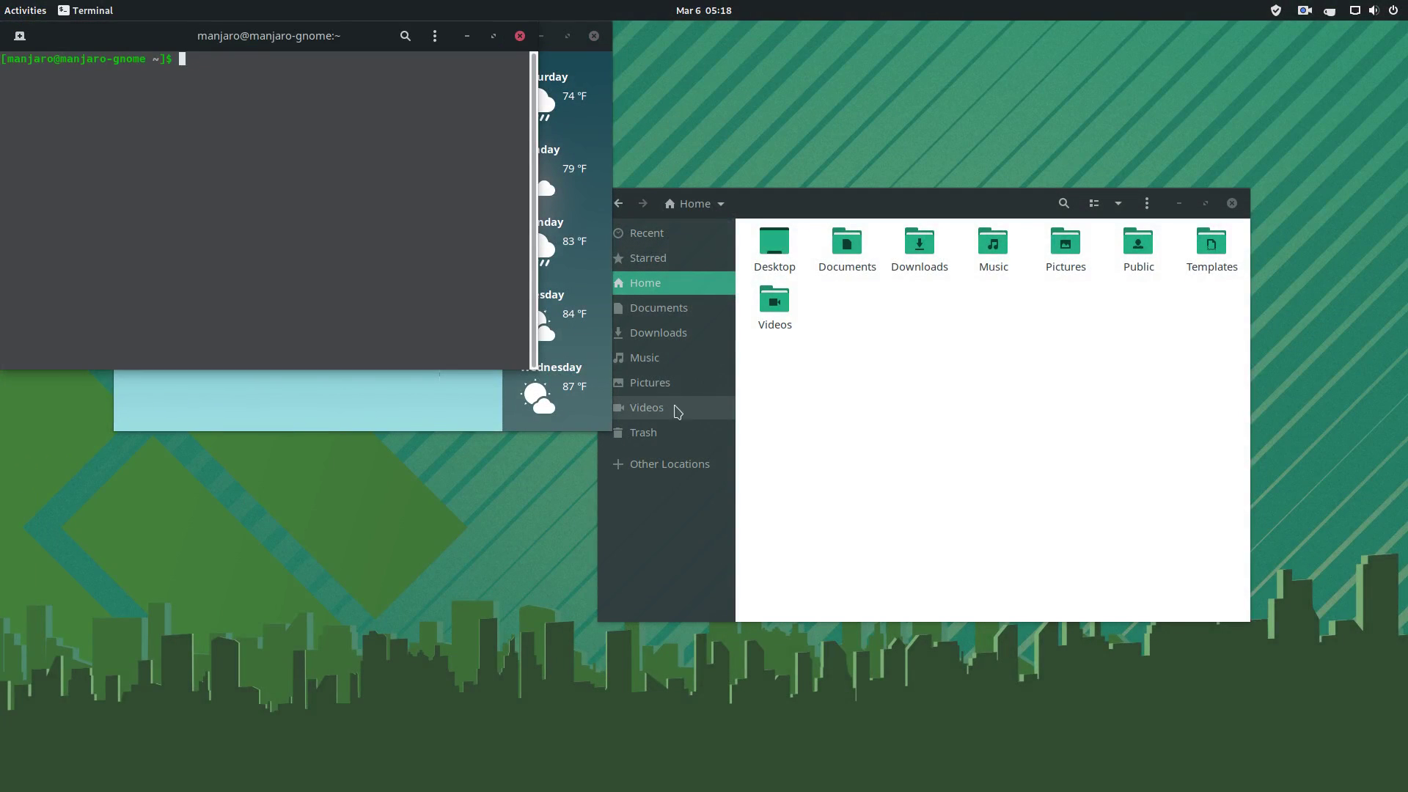
left_click_drag(358, 33, 571, 135)
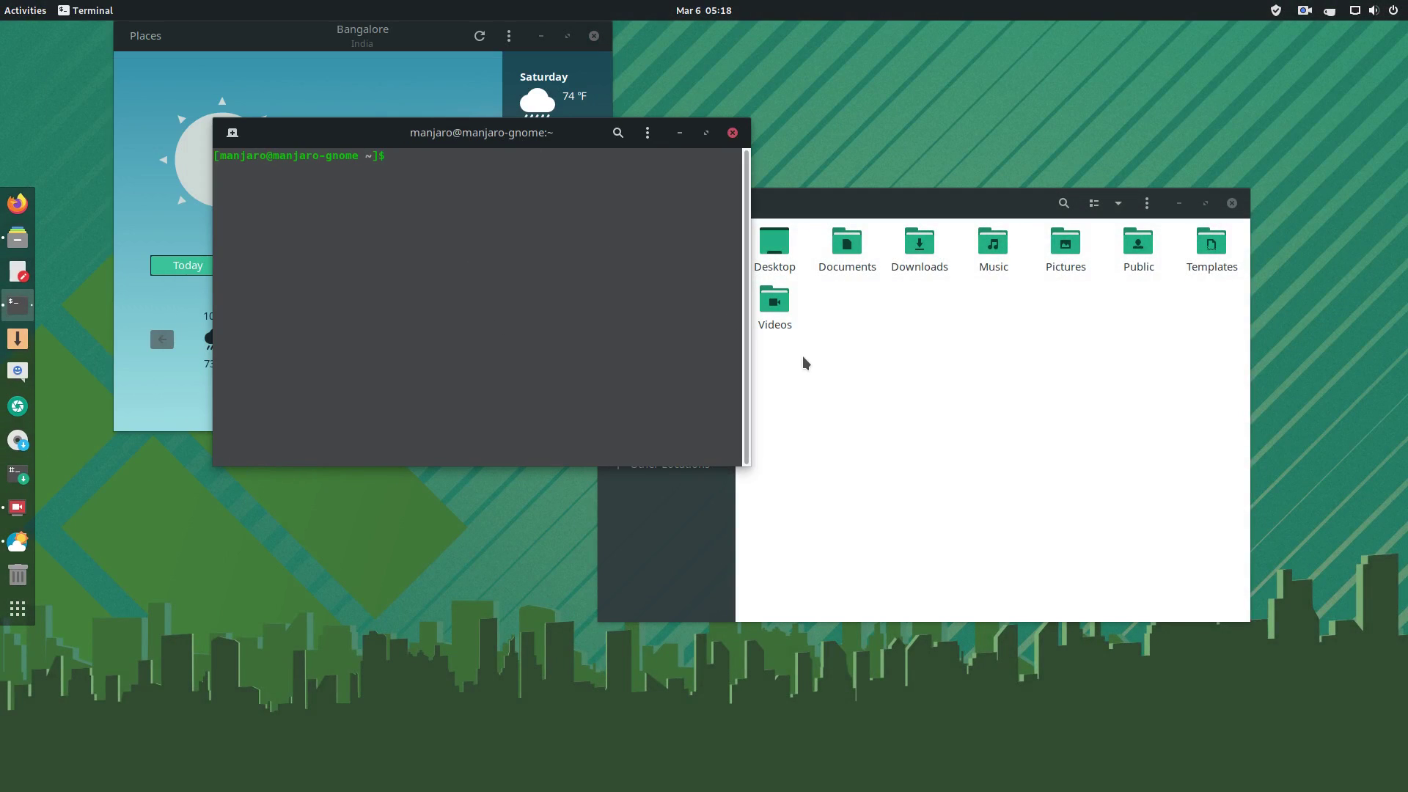
Close the terminal, weather and file manager windows.
left_click(733, 132)
left_click(594, 35)
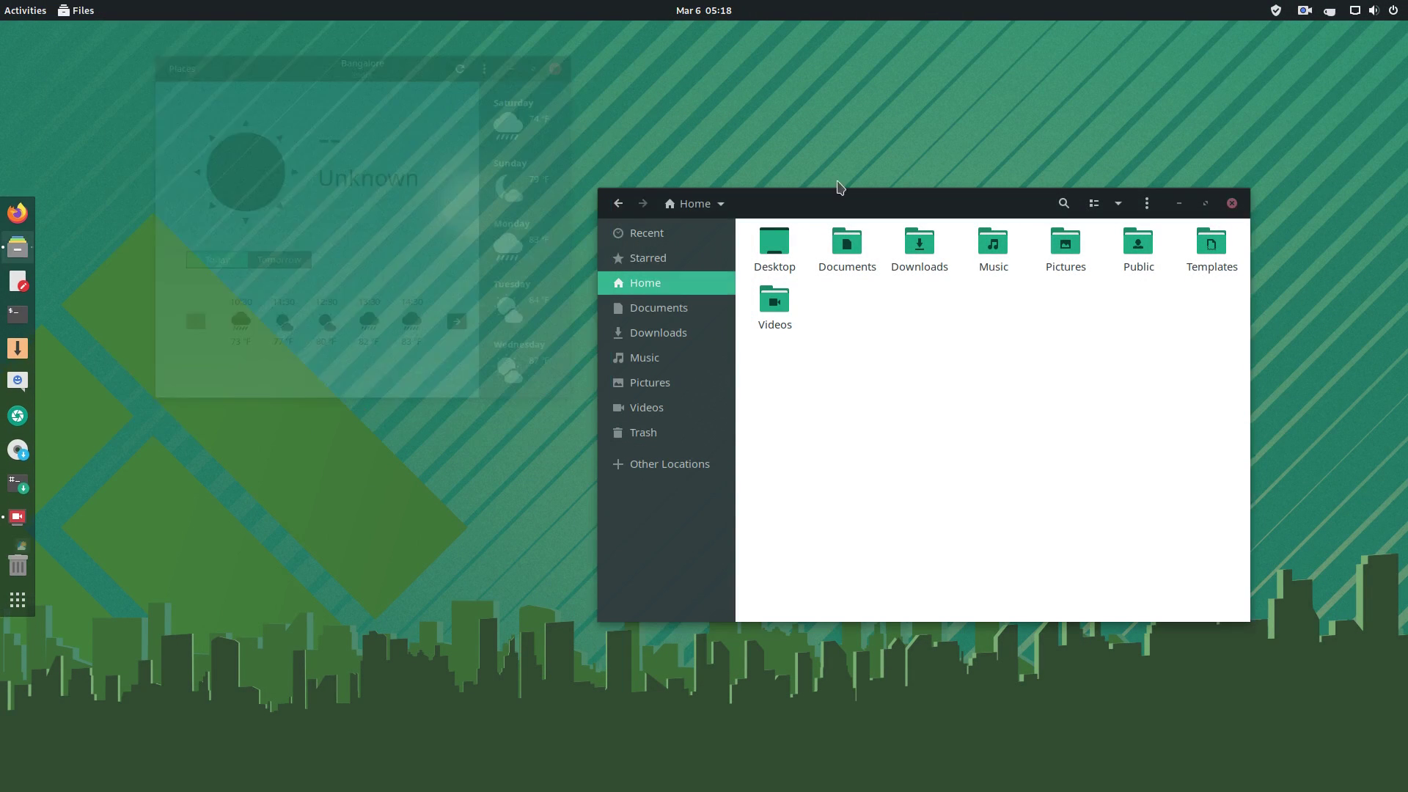
left_click(1235, 203)
Browse the pages of all installed applications in the GNOME application grid.
key("super+a")
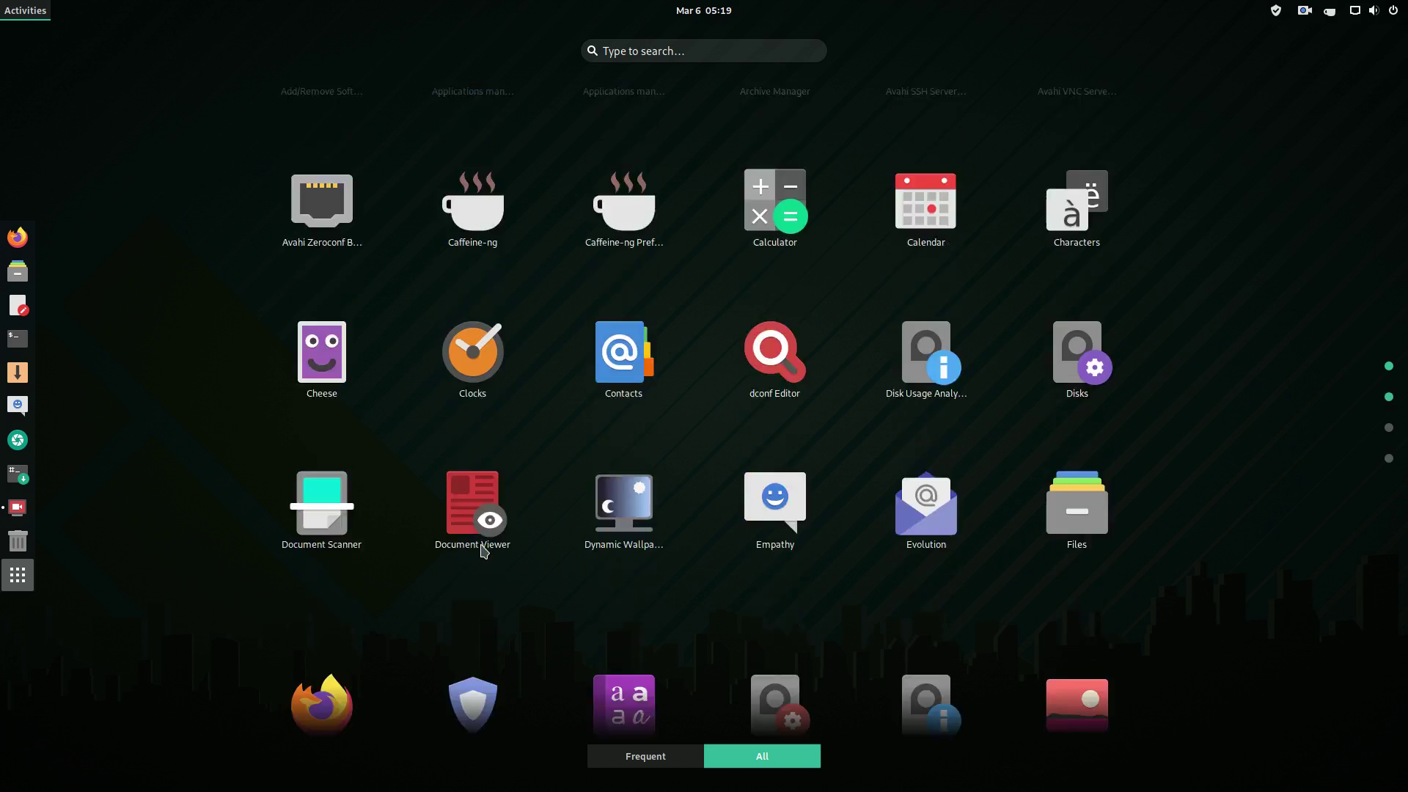
scroll(484, 551, "down", 1)
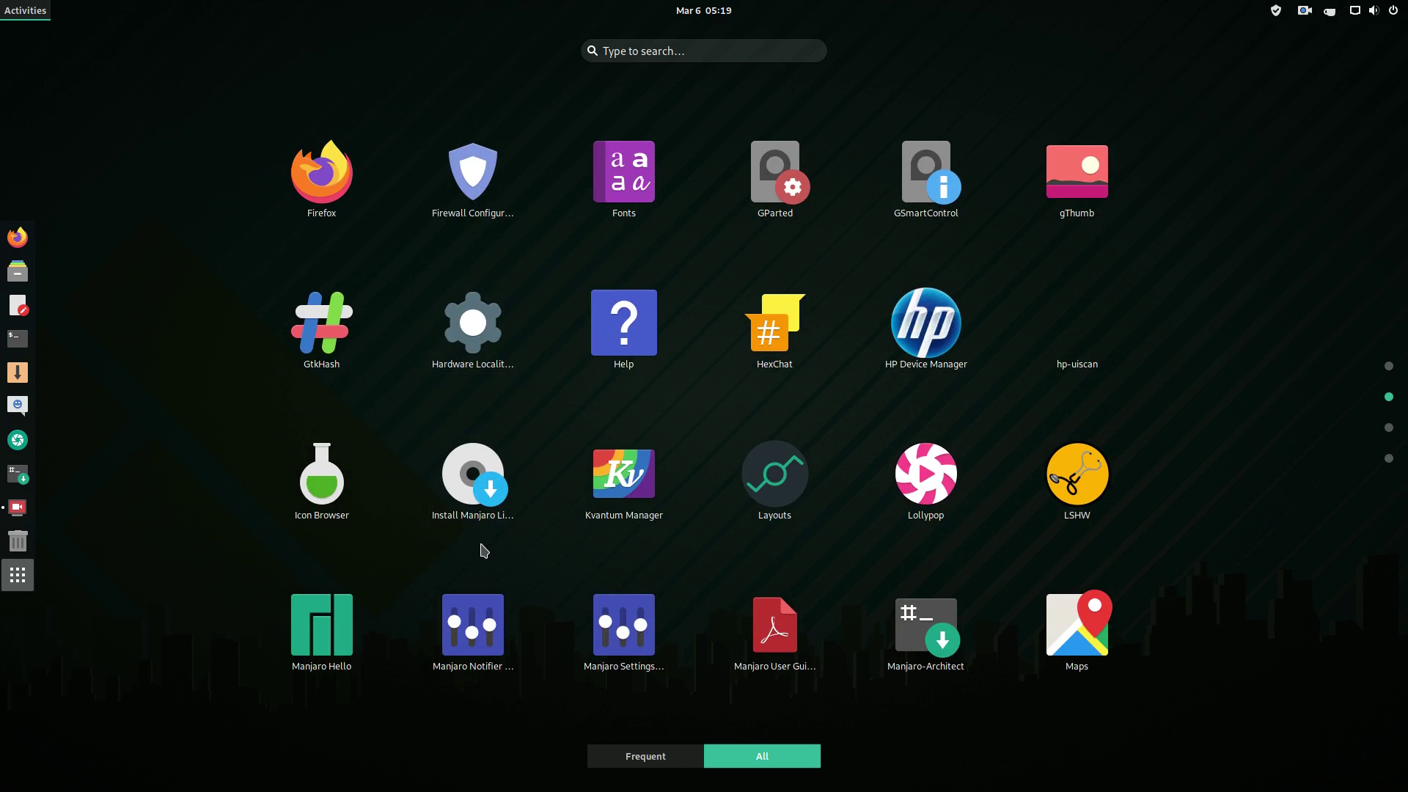
scroll(484, 551, "down", 1)
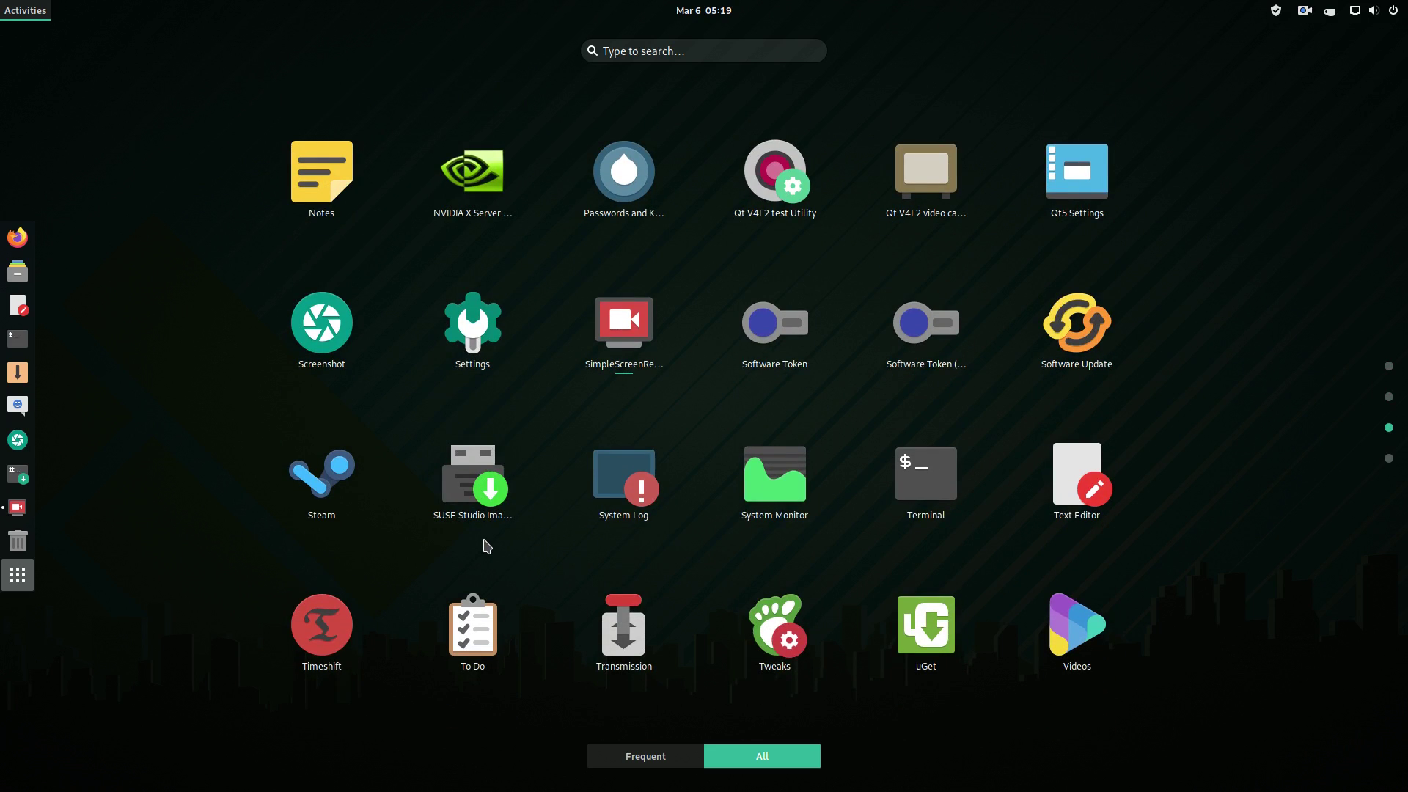
left_click(1162, 595)
Open the GNOME system settings from the system area and show the Background settings.
left_click(1405, 10)
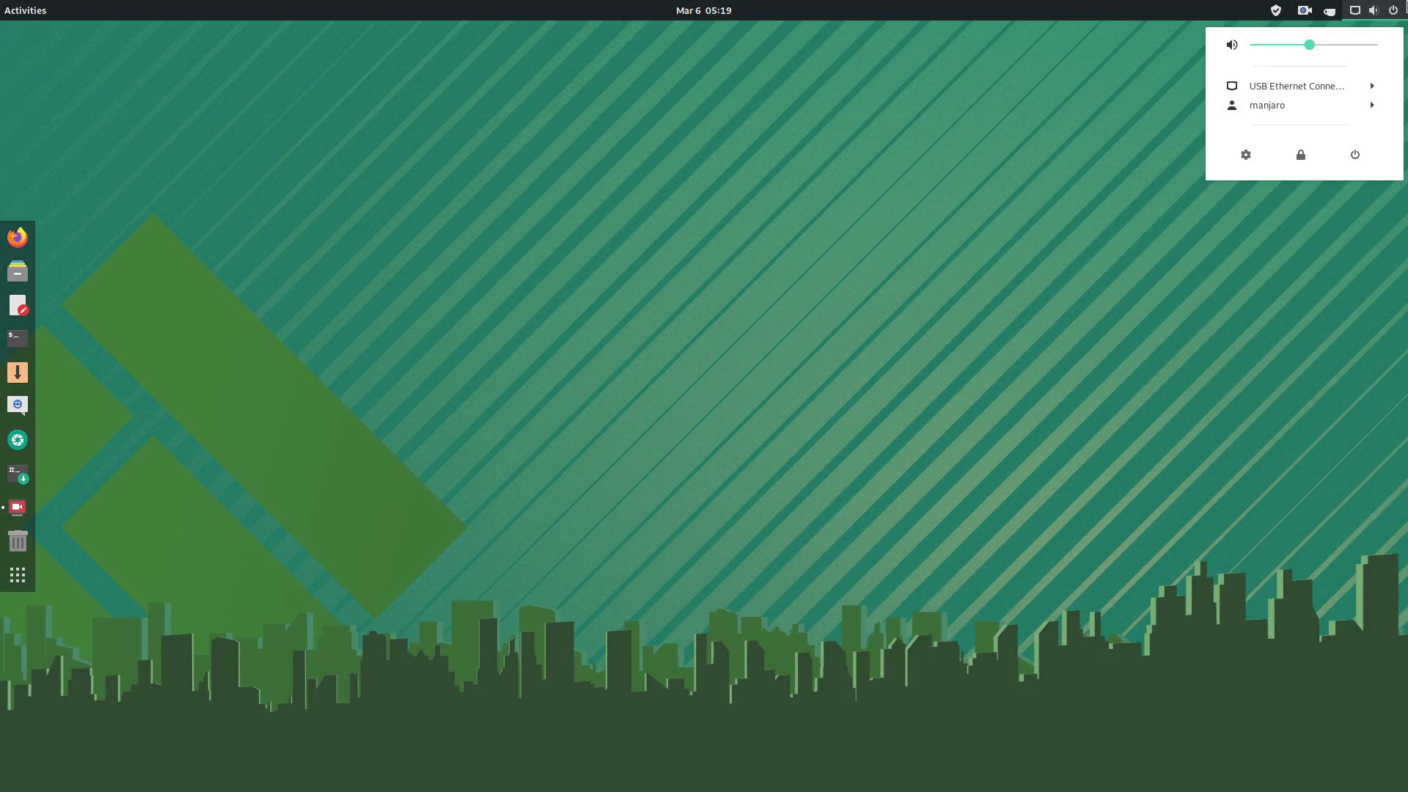
left_click(1244, 156)
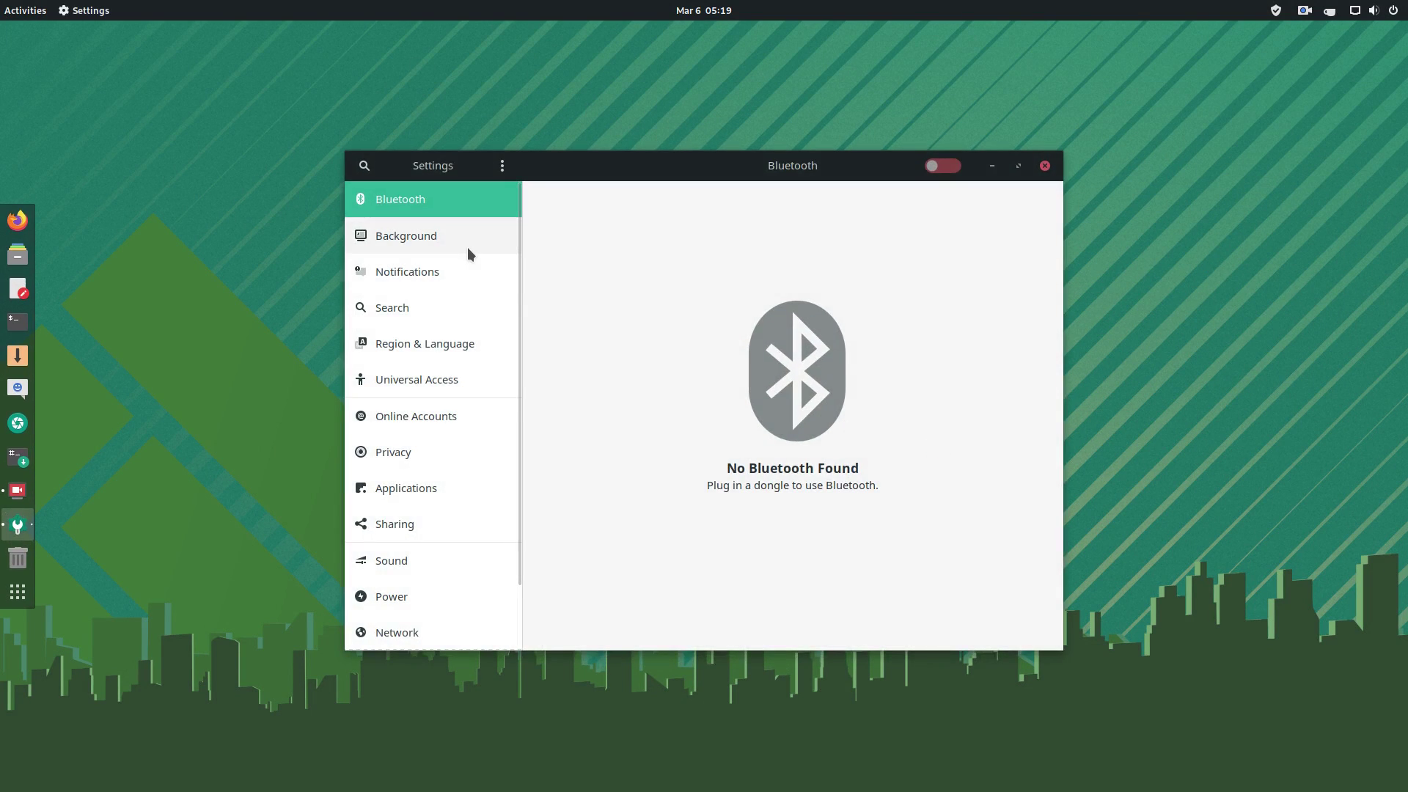
left_click(469, 245)
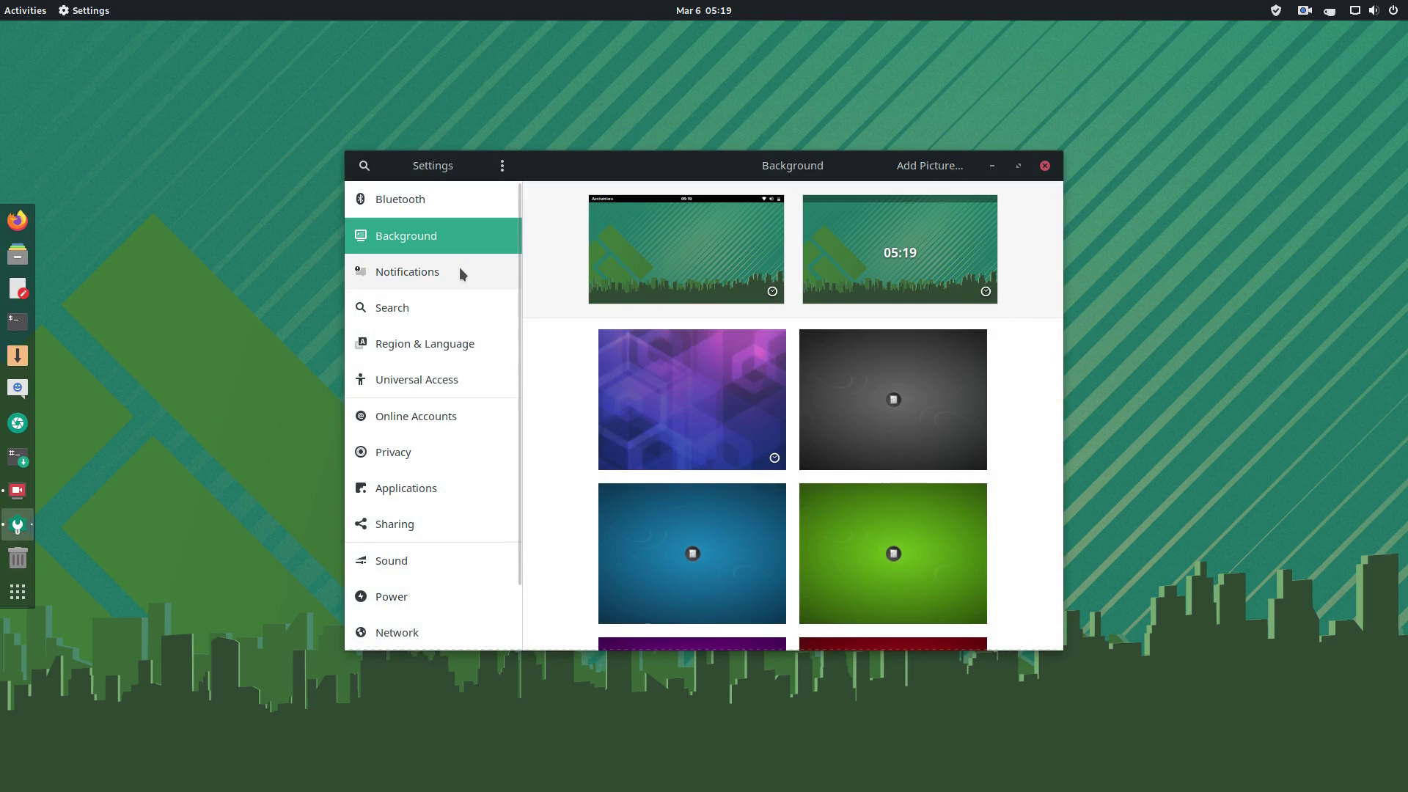
Set the dark grey Manjaro wallpaper for both background and lock screen, and minimize the settings window to view the desktop.
scroll(716, 375, "down", 5)
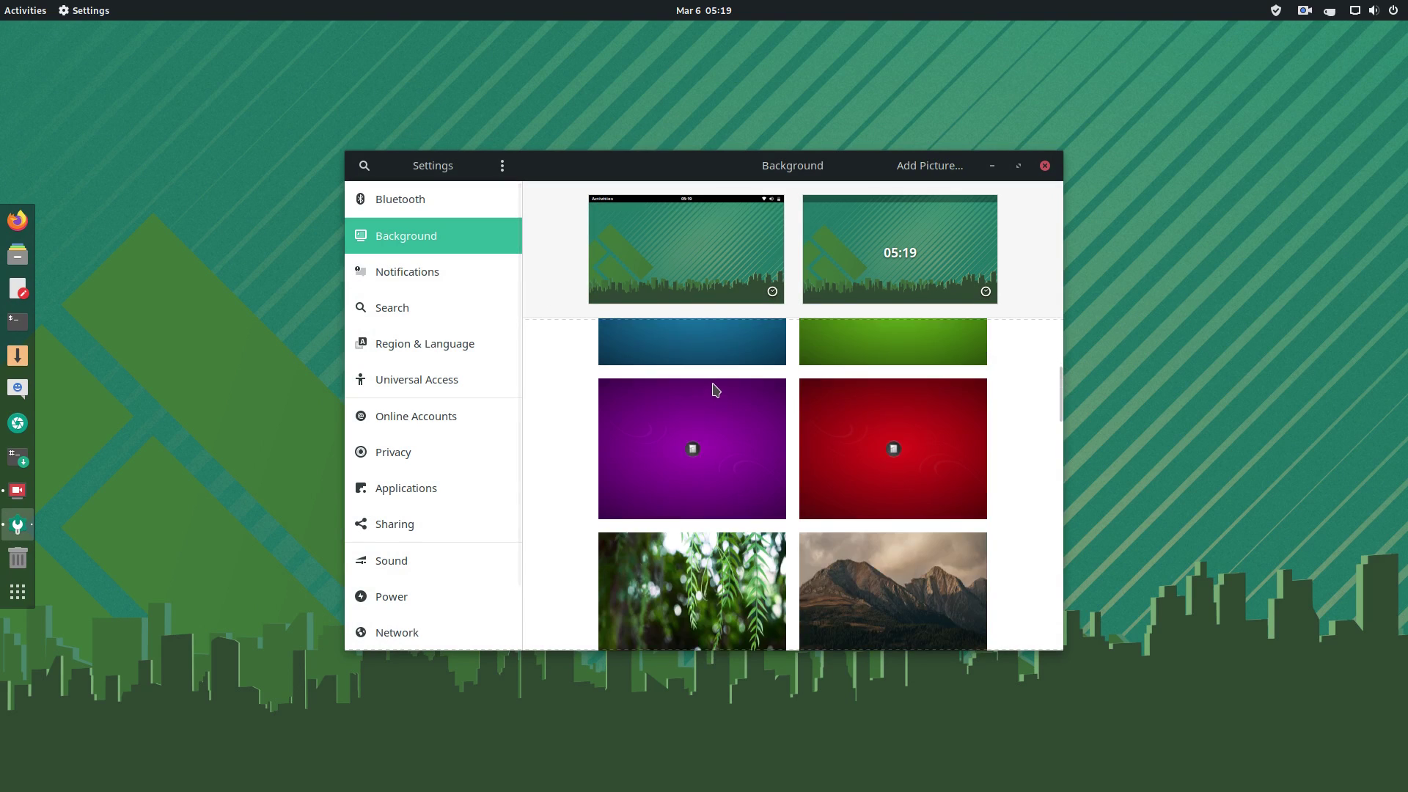
scroll(707, 440, "down", 4)
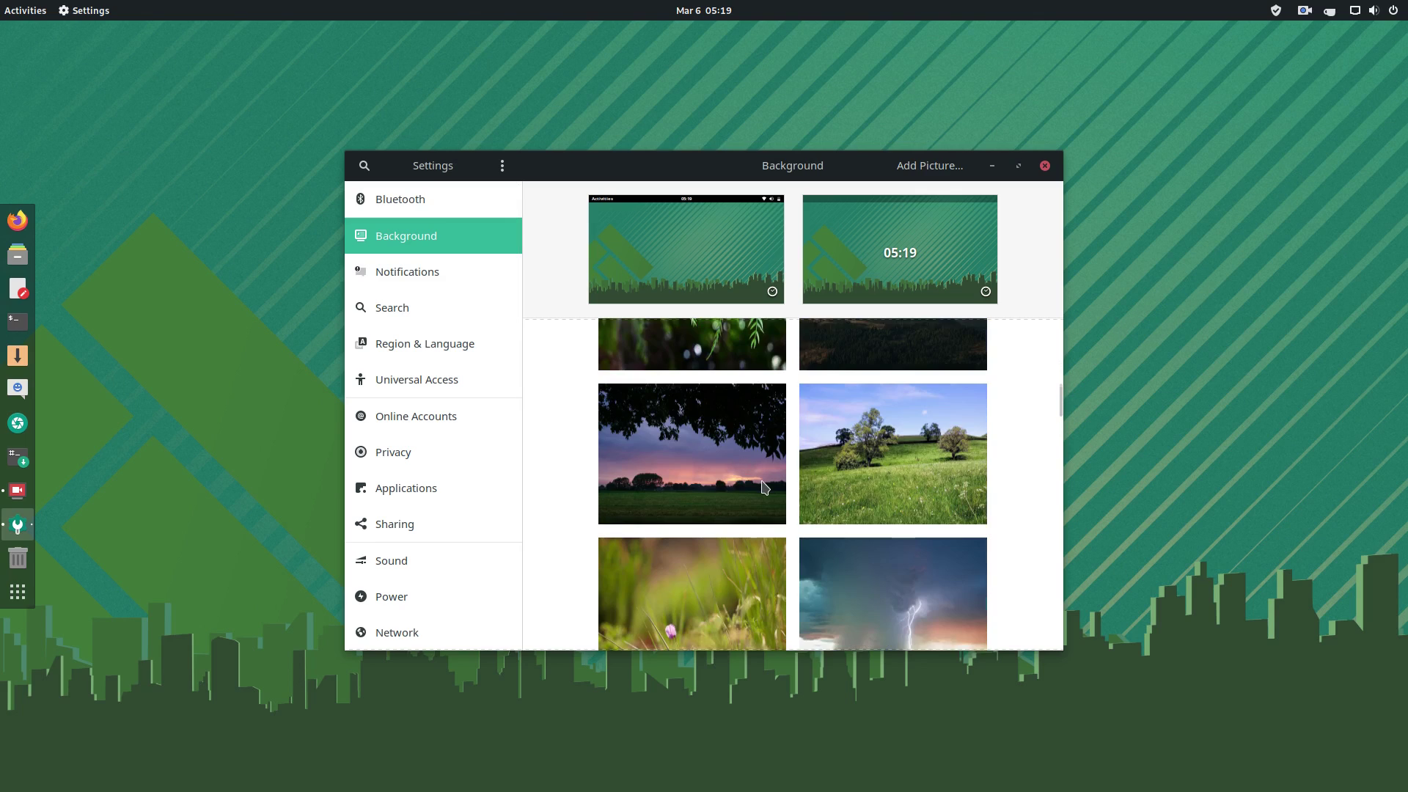
scroll(762, 485, "down", 3)
scroll(770, 478, "down", 2)
left_click(745, 440)
left_click(744, 440)
left_click(718, 517)
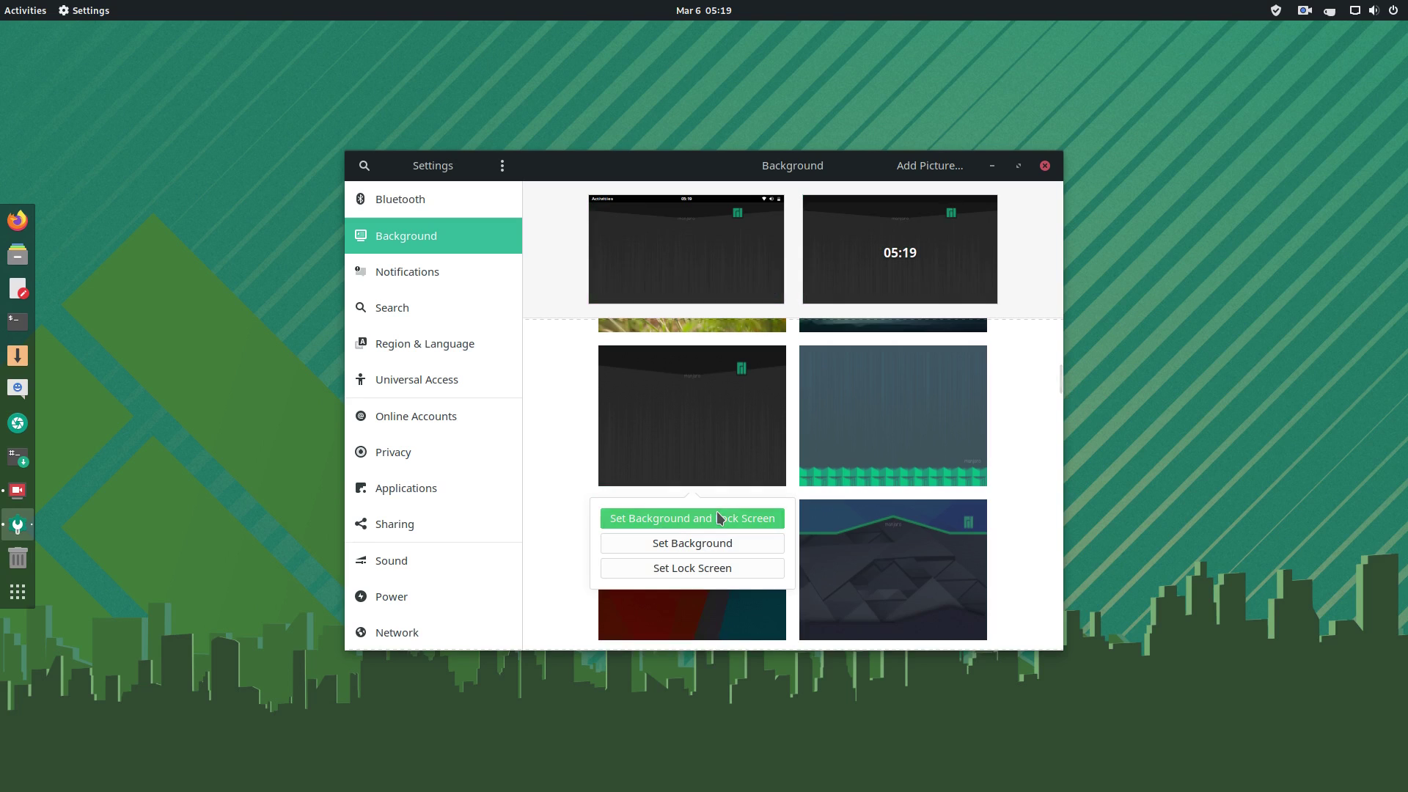
left_click(717, 512)
key("Escape")
left_click(991, 165)
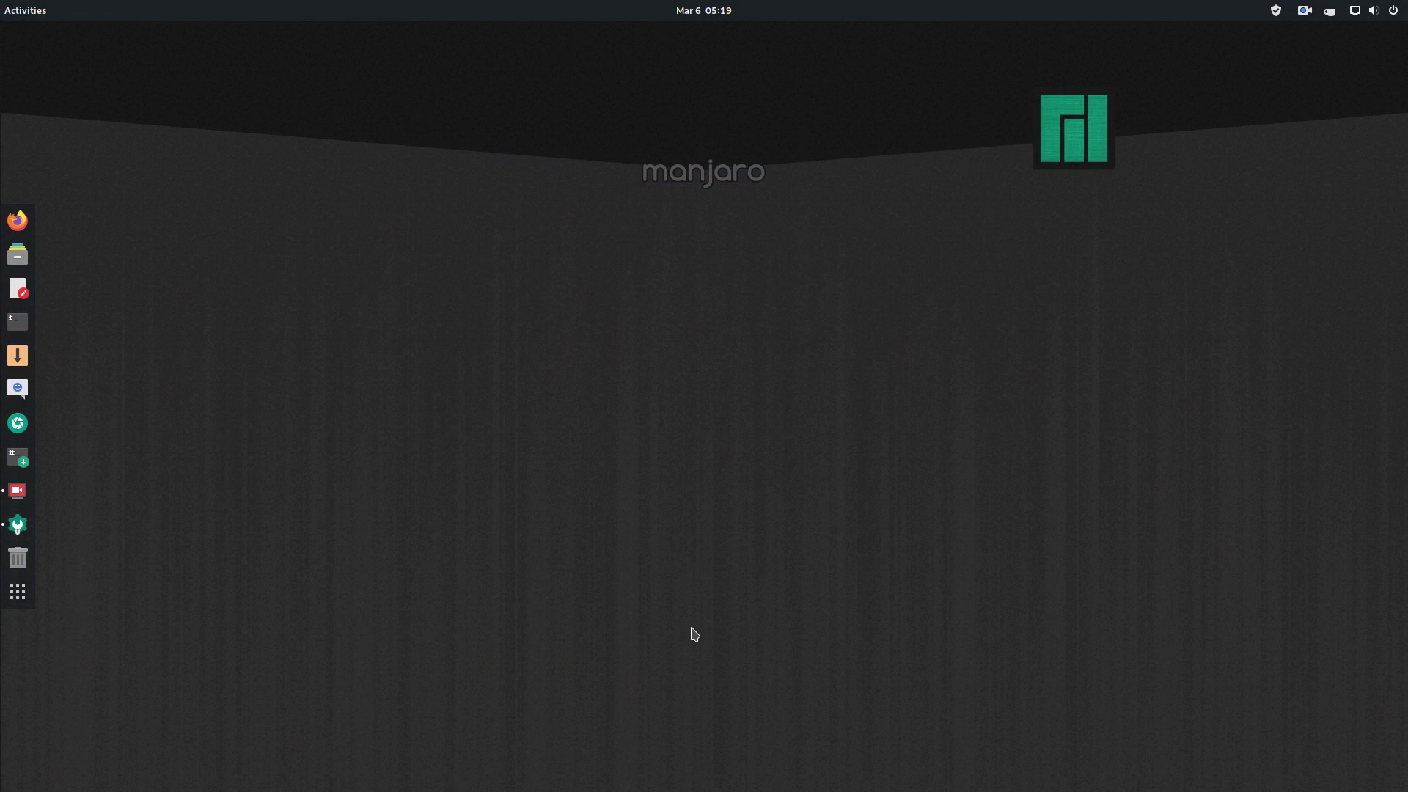
Restore the settings window, set the green and dark grey polygon wallpaper for both background and lock screen, and minimize the window again.
key("alt+Tab")
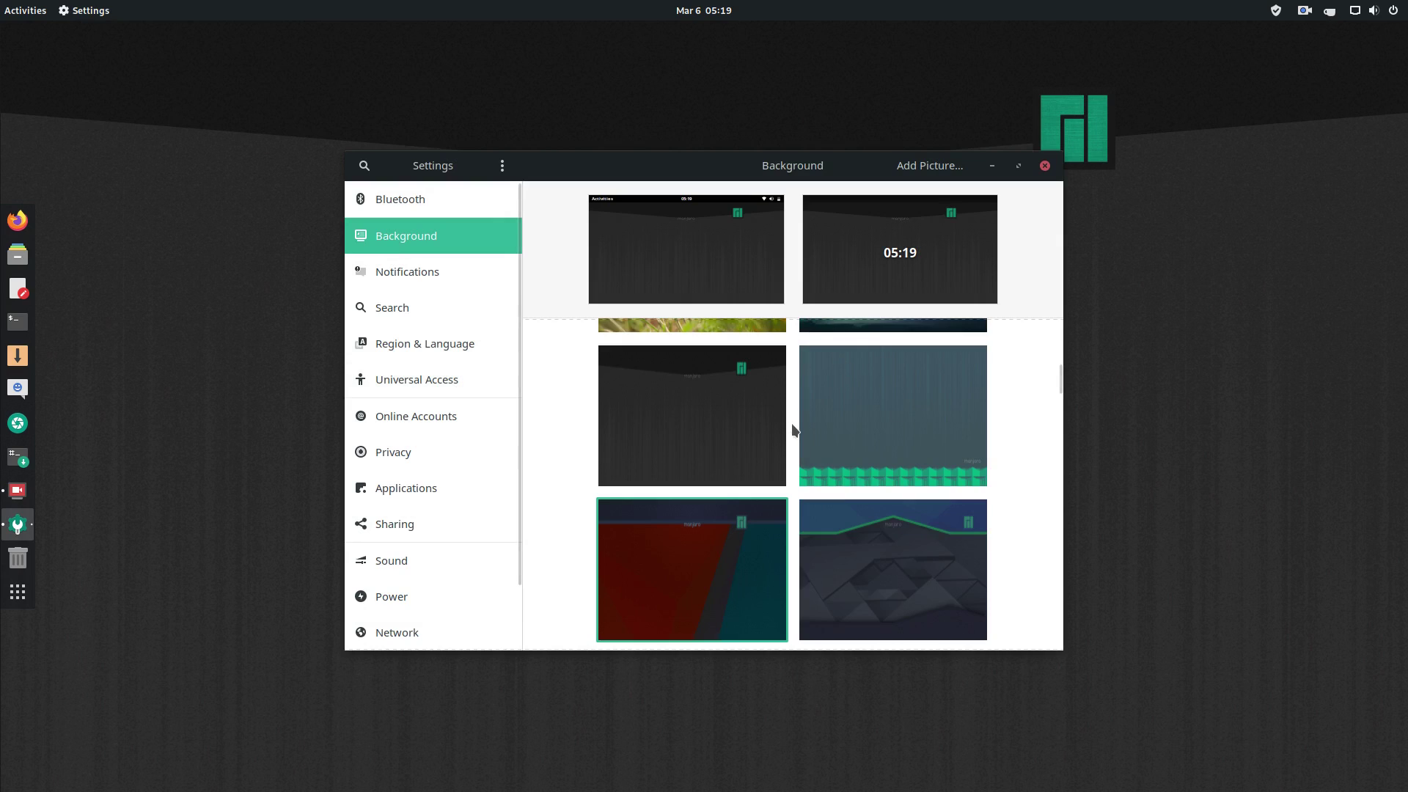
scroll(838, 482, "up", 10)
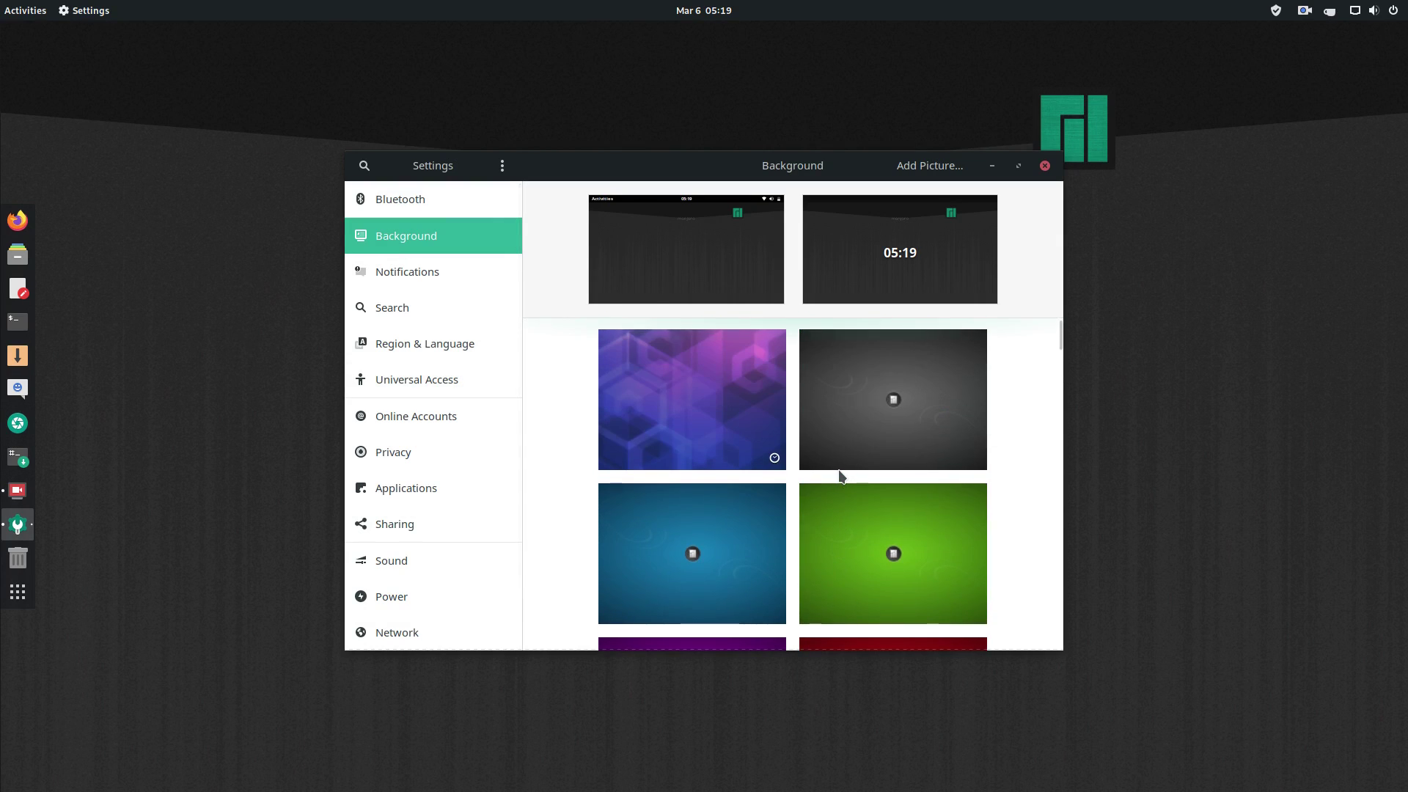
scroll(840, 476, "down", 10)
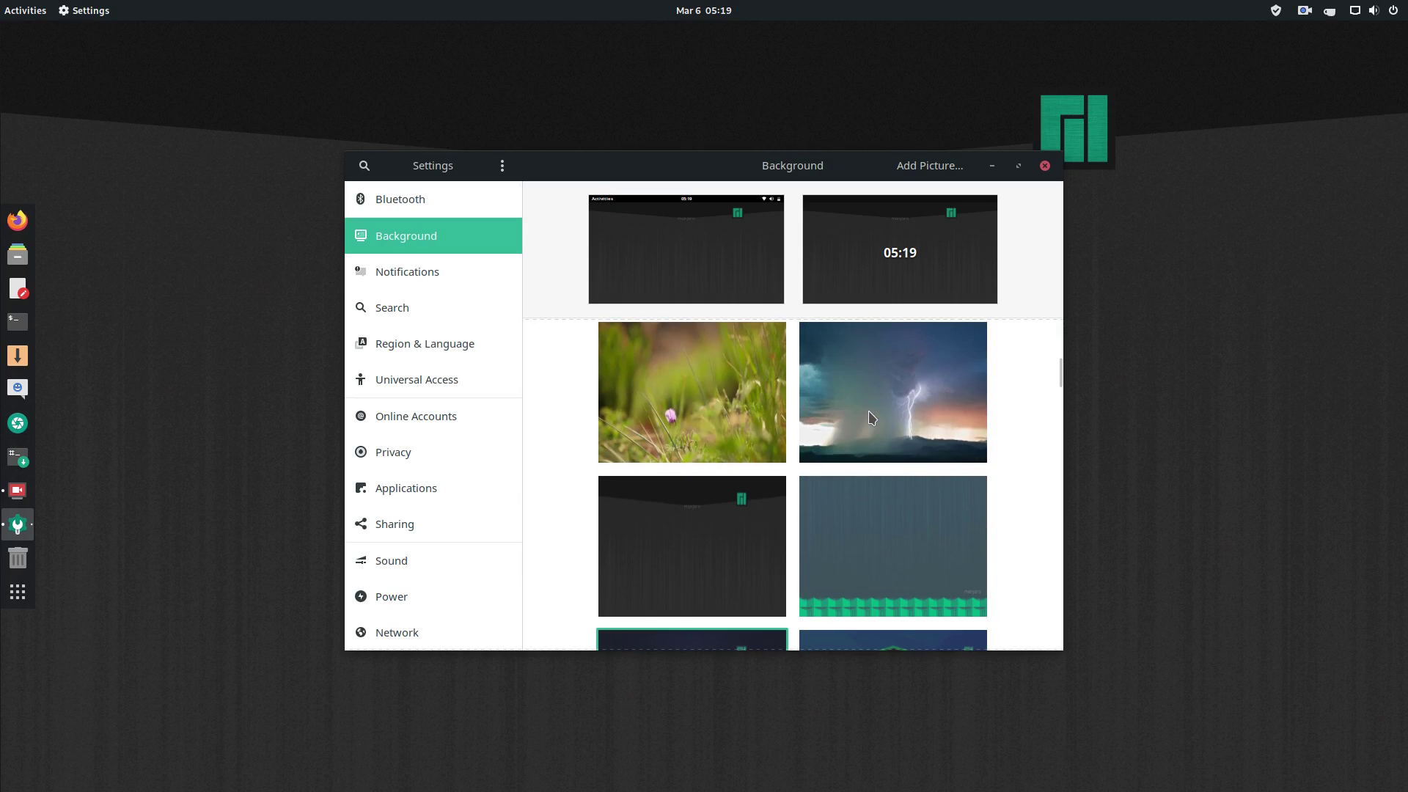
scroll(872, 421, "down", 2)
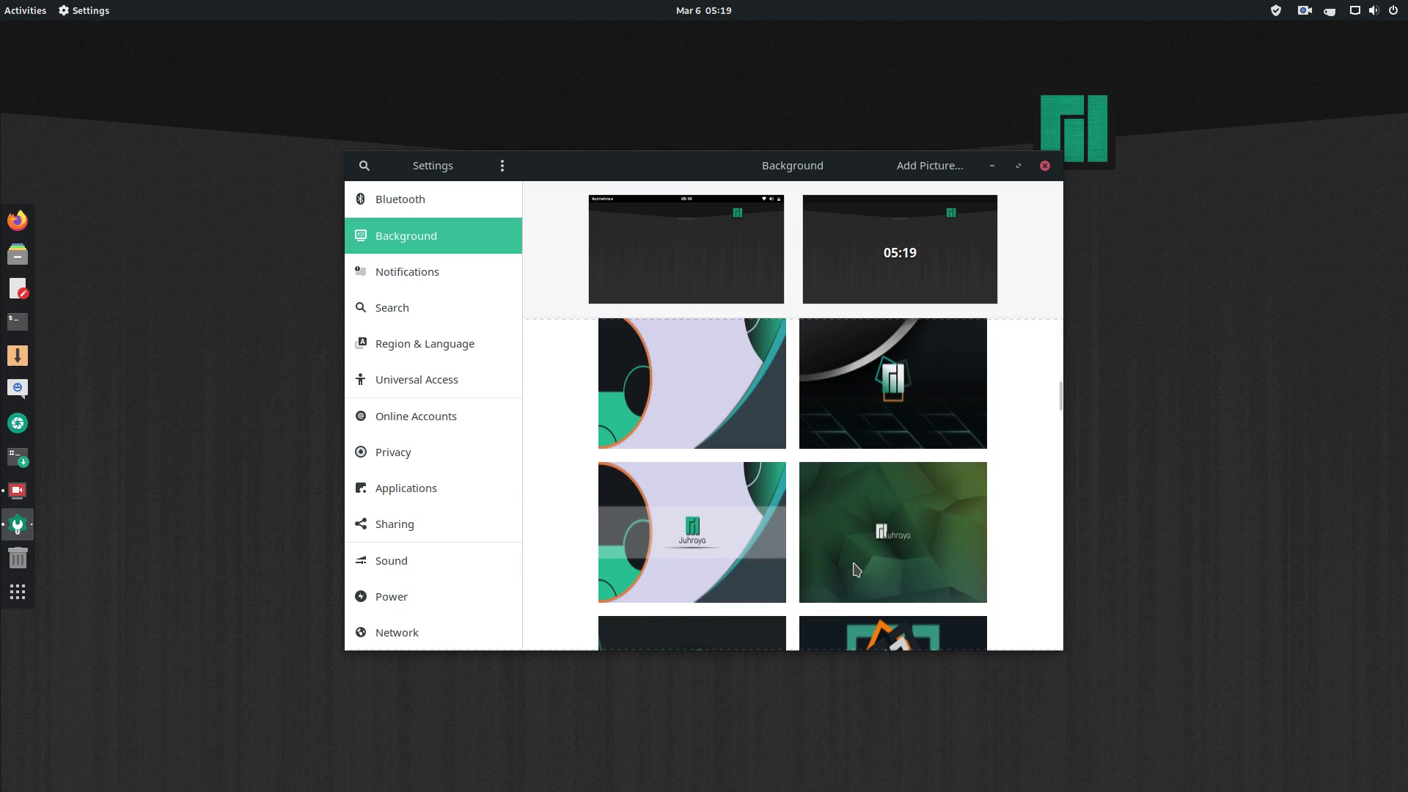
scroll(857, 570, "down", 2)
scroll(909, 553, "down", 2)
scroll(782, 570, "down", 2)
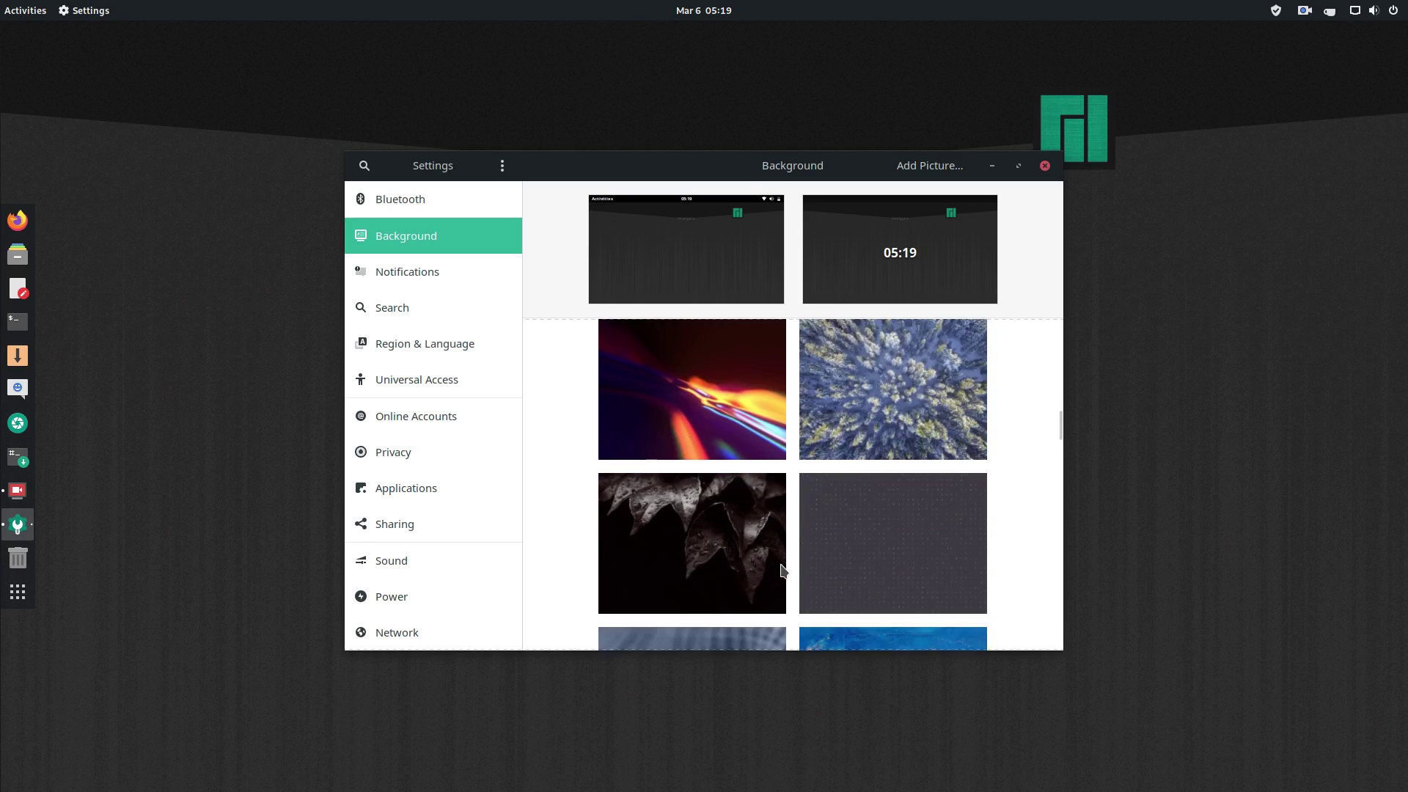
scroll(873, 560, "down", 2)
scroll(880, 558, "down", 2)
scroll(881, 557, "down", 2)
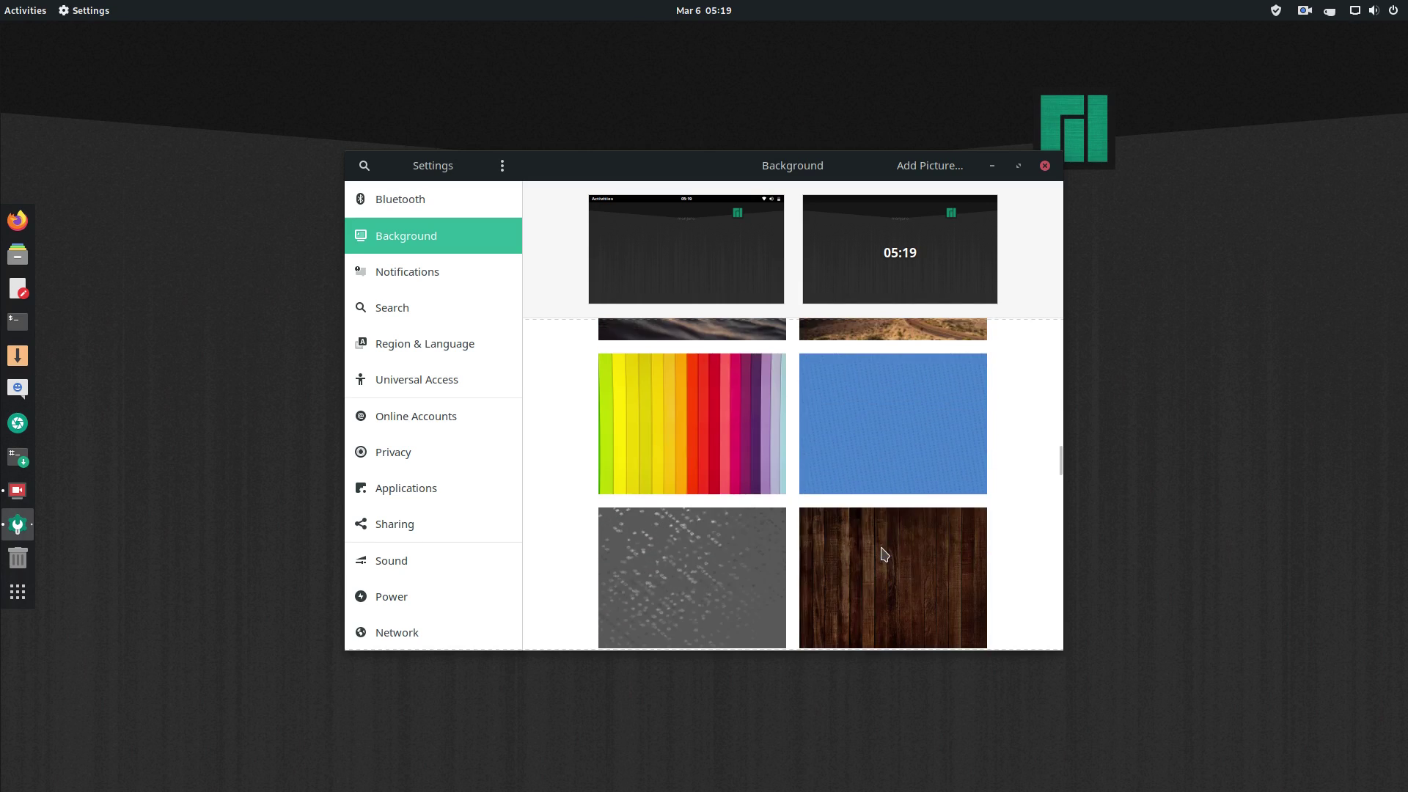
scroll(884, 554, "down", 2)
scroll(884, 554, "down", 2)
scroll(884, 554, "down", 2)
scroll(885, 554, "down", 2)
scroll(885, 553, "down", 2)
scroll(884, 555, "down", 2)
scroll(884, 555, "down", 2)
scroll(885, 555, "down", 2)
left_click(704, 450)
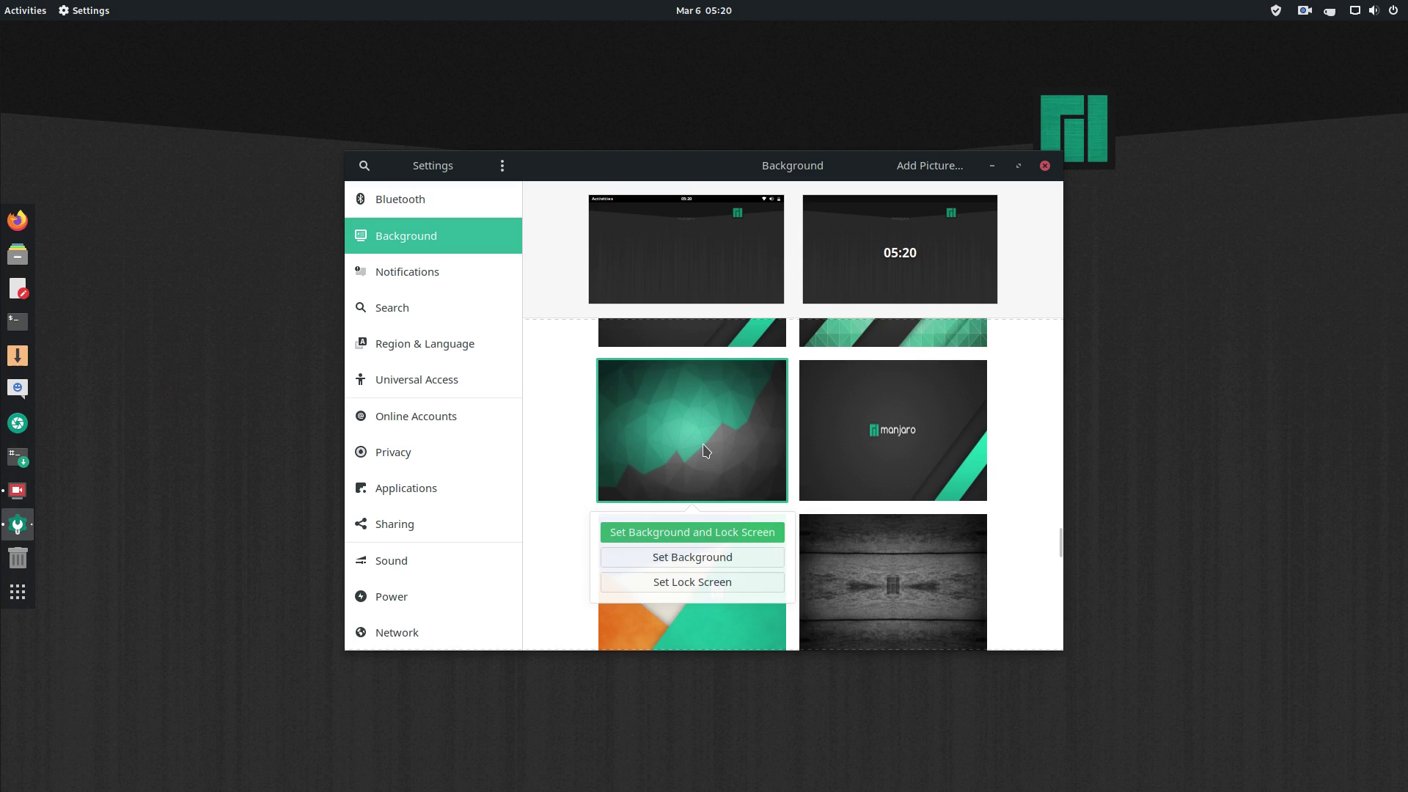
left_click(724, 530)
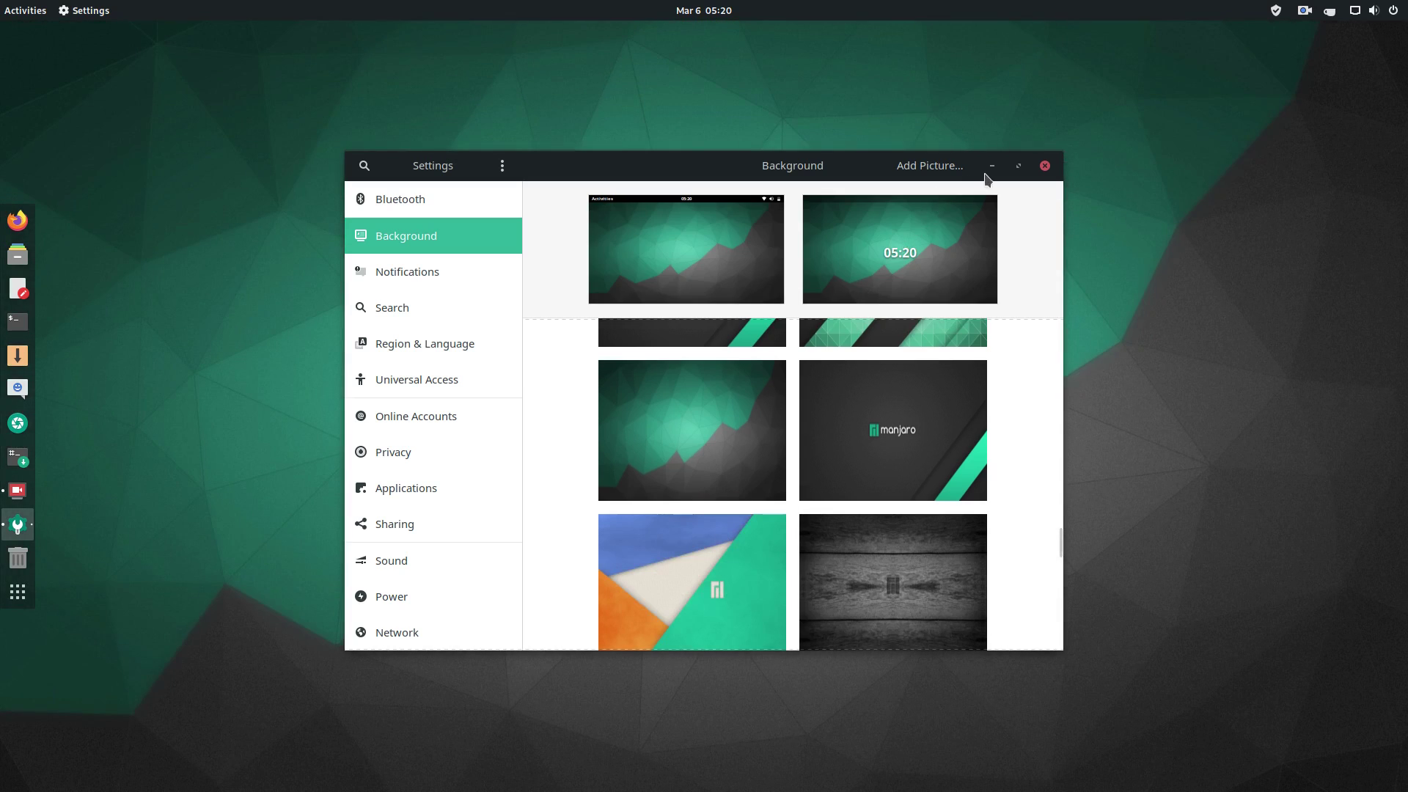
left_click(991, 166)
right_click(825, 292)
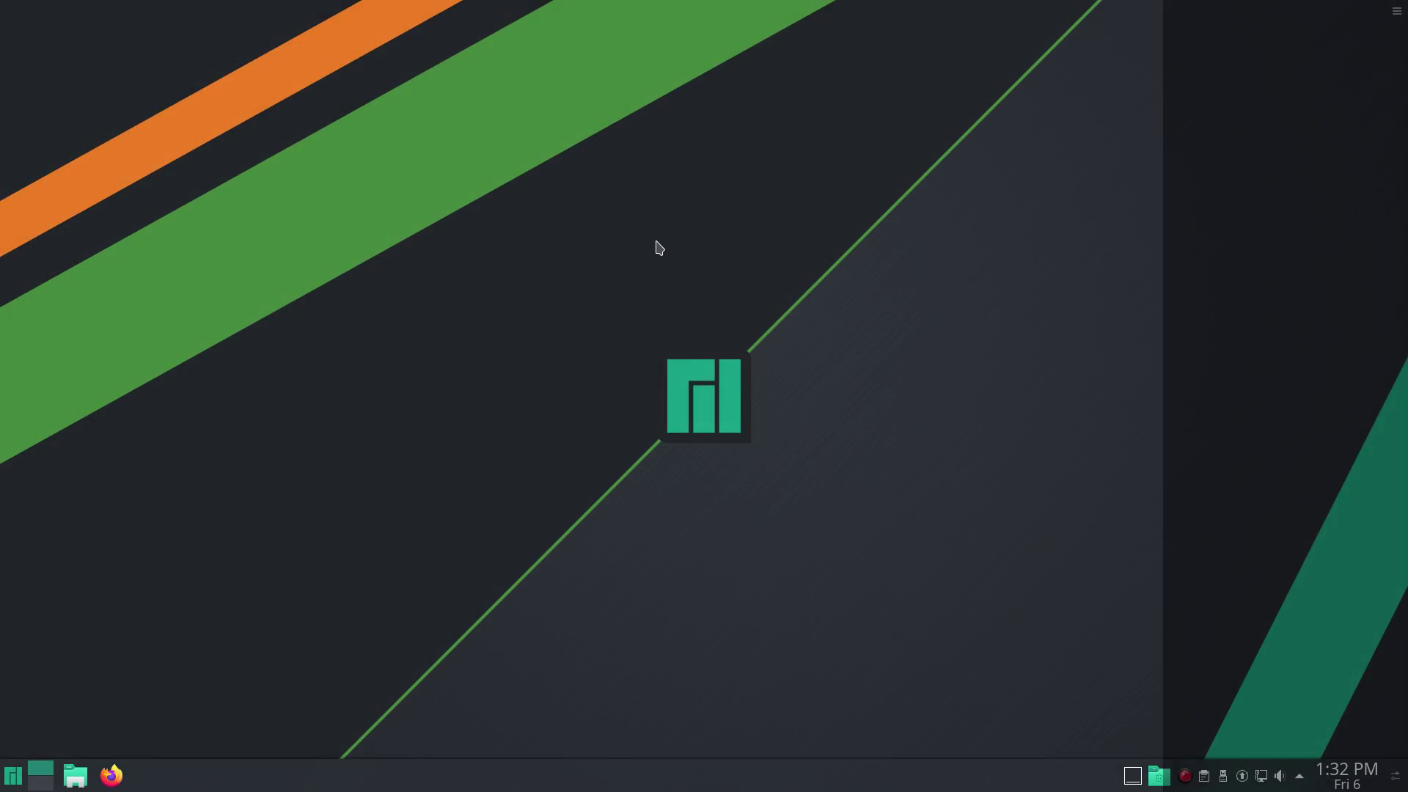
Open the session options in the KDE Plasma application launcher and call up the Shut Down screen.
key("super")
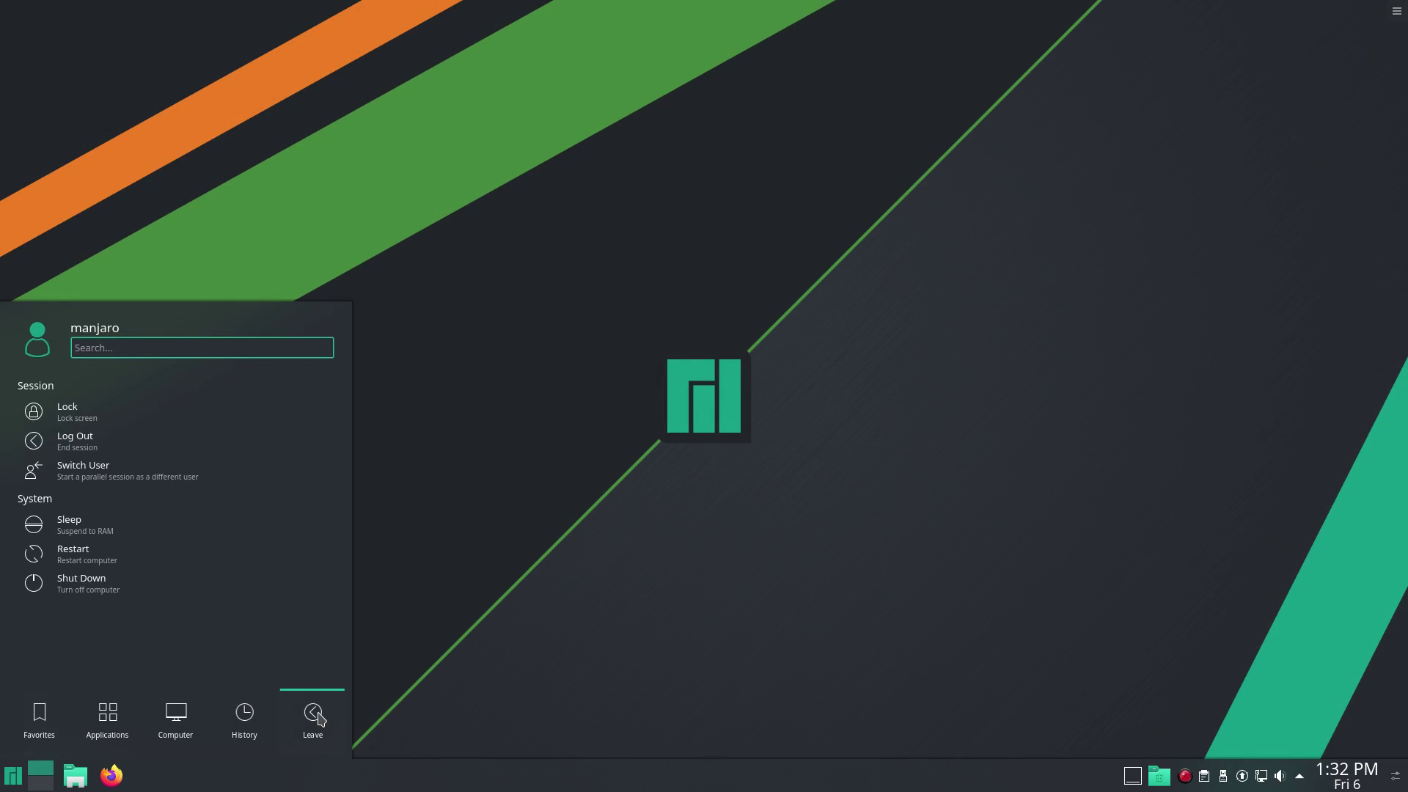
left_click(149, 597)
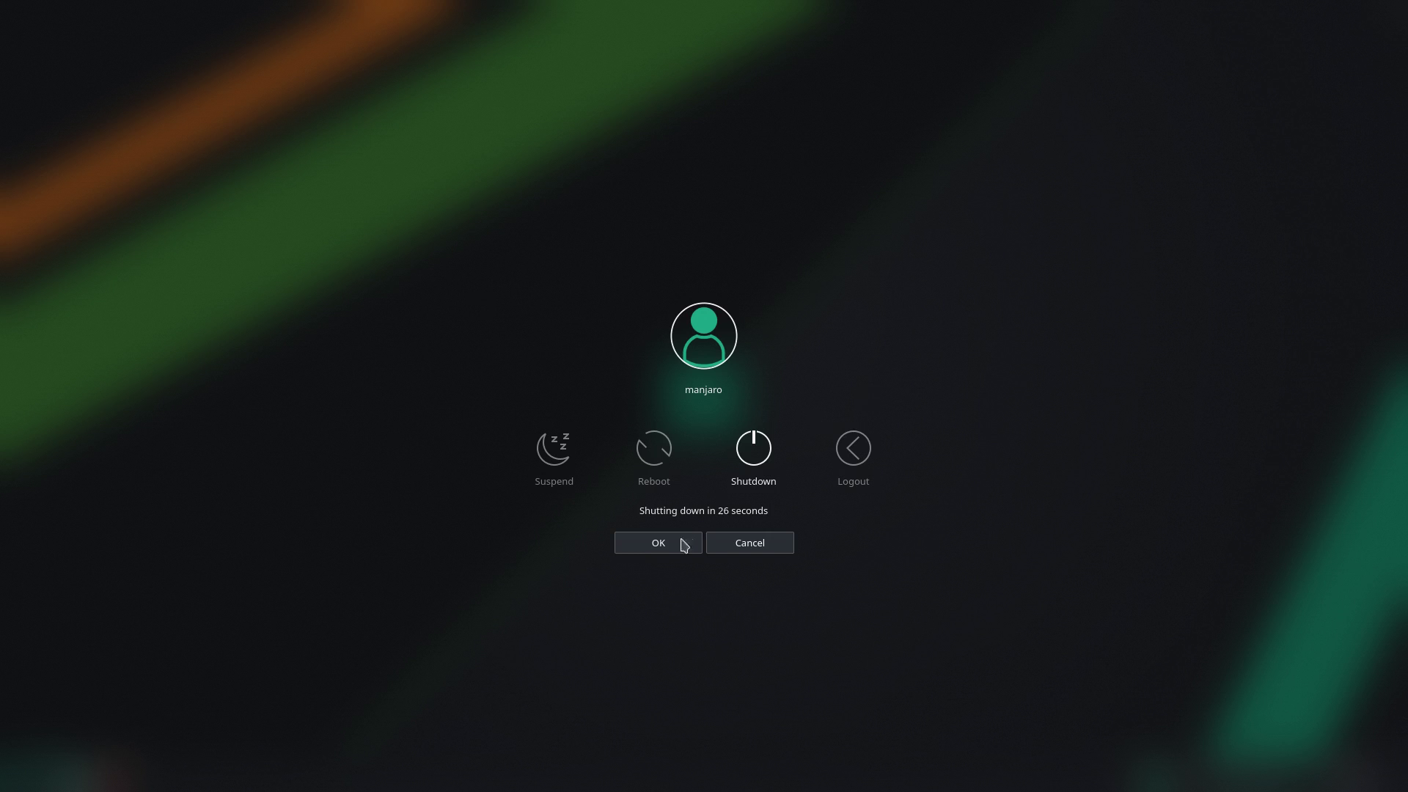
Cancel the pending shutdown, then bring up the desktop's context menu and dismiss it.
left_click(773, 542)
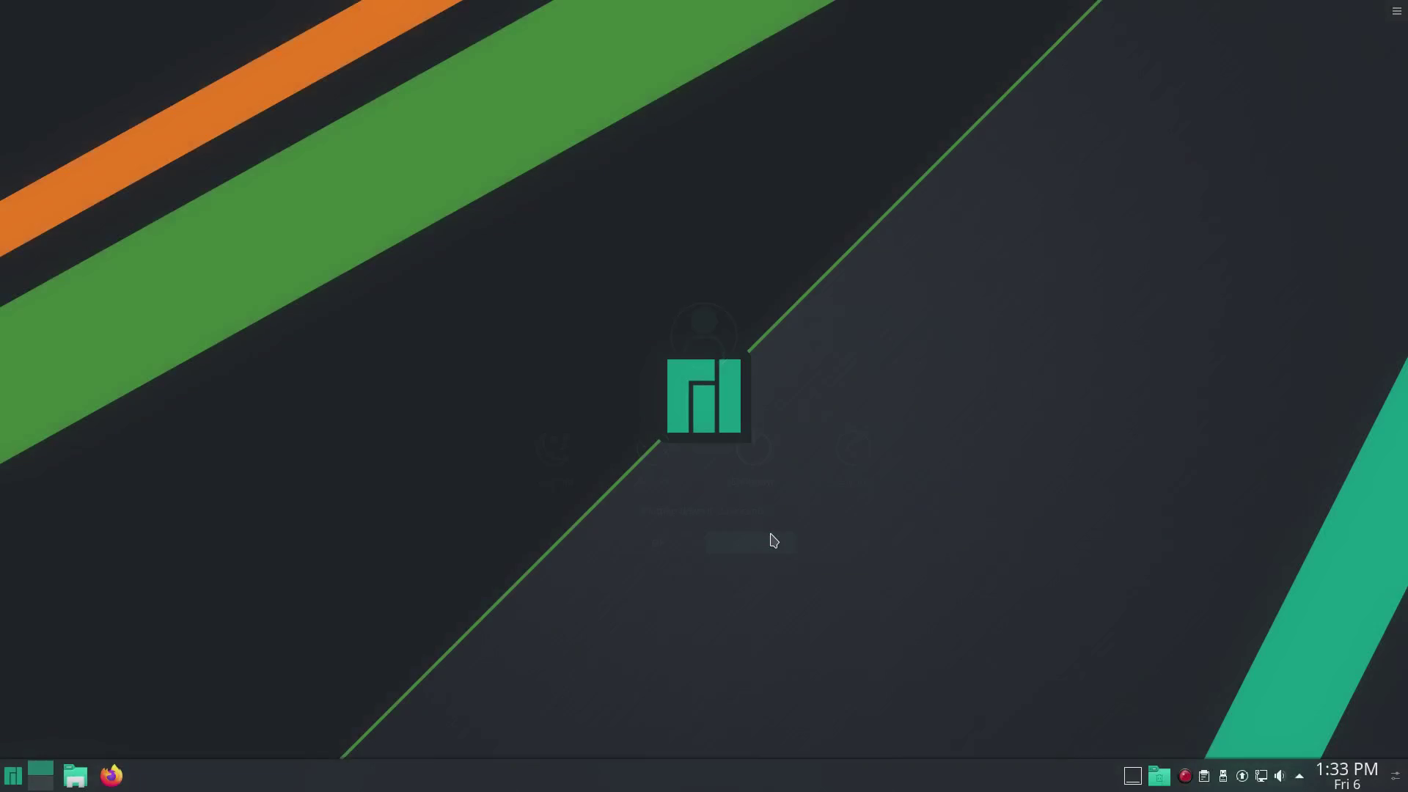
right_click(937, 380)
left_click(788, 462)
View the current account in the User Manager from the application launcher, then close it.
left_click(4, 778)
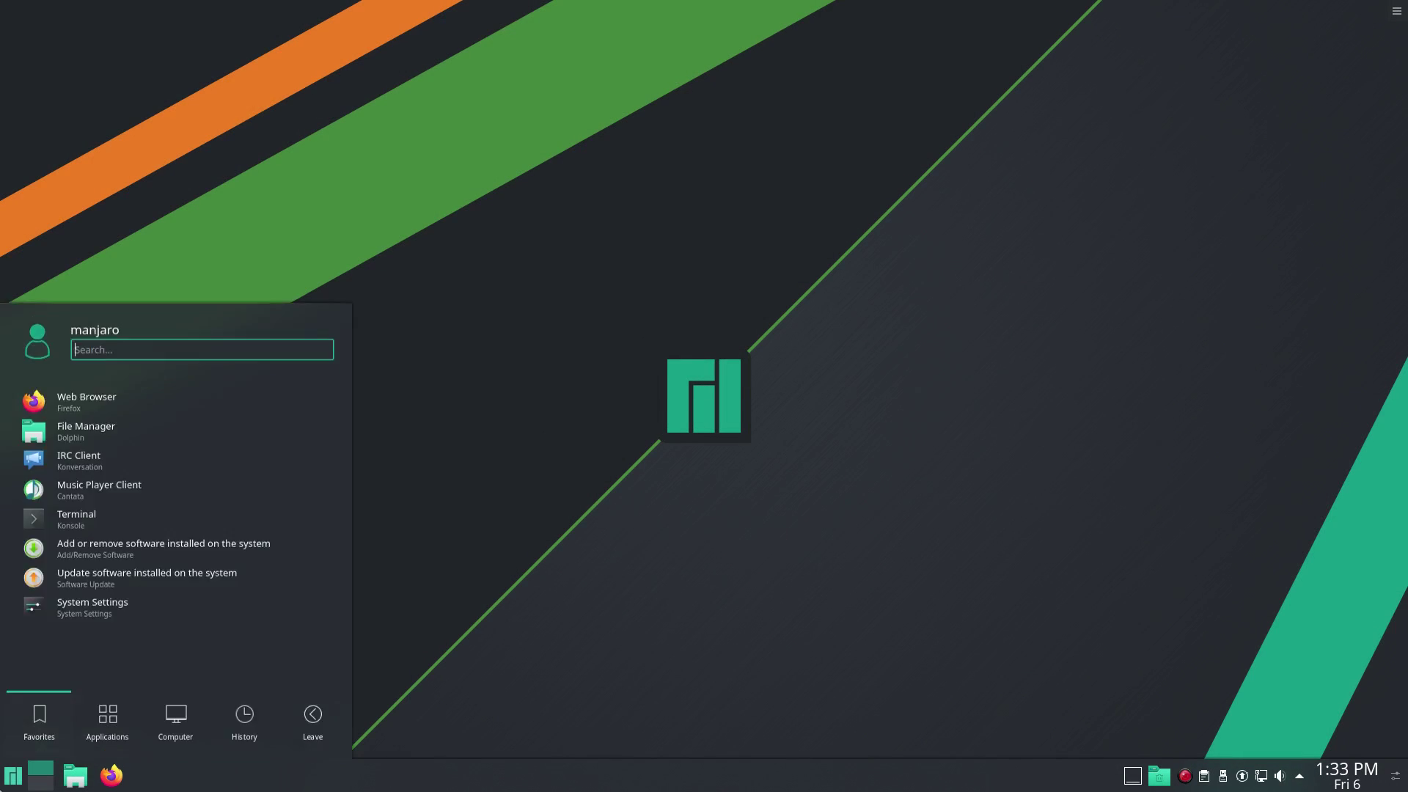
left_click(46, 345)
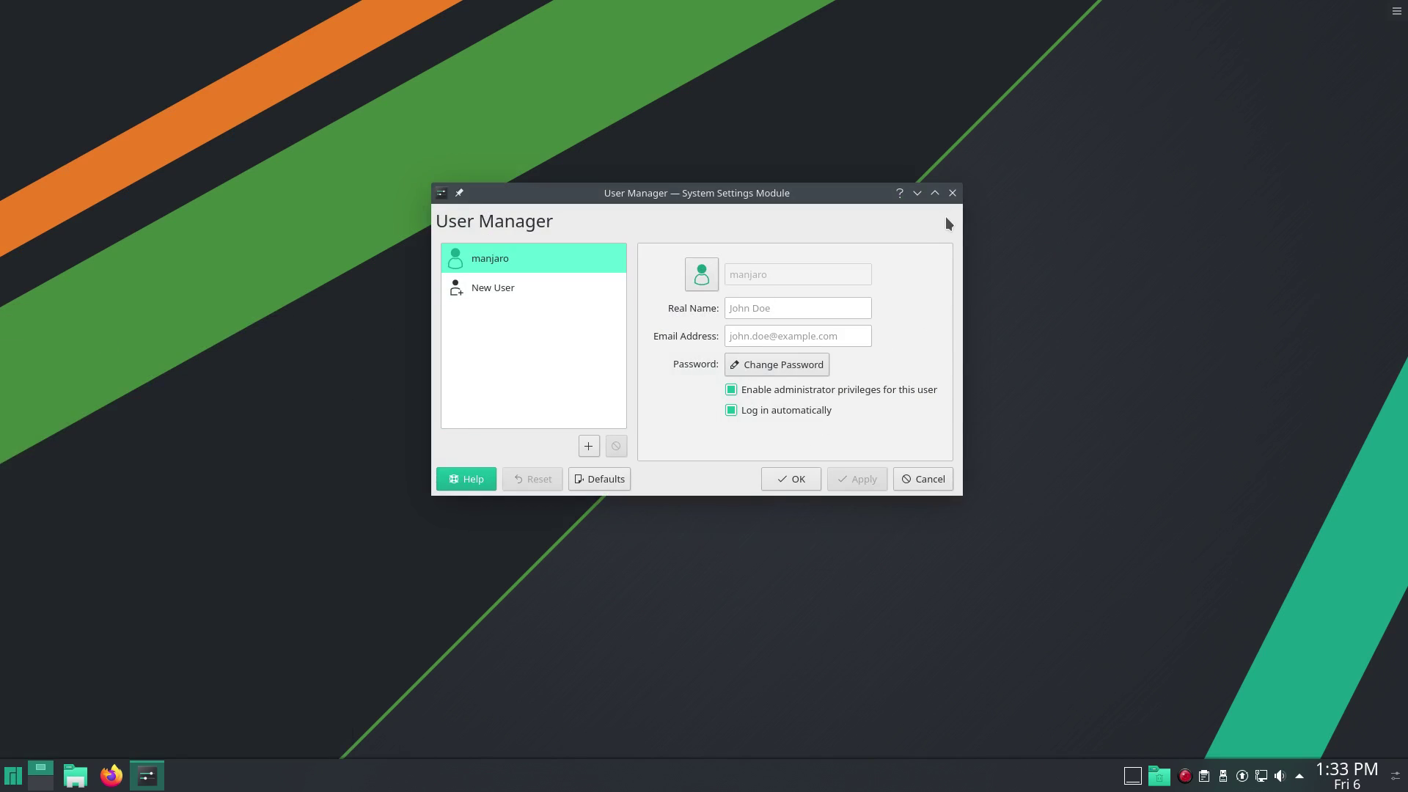
left_click(952, 192)
Open System Settings from the application launcher and reposition its window on the desktop.
left_click(11, 776)
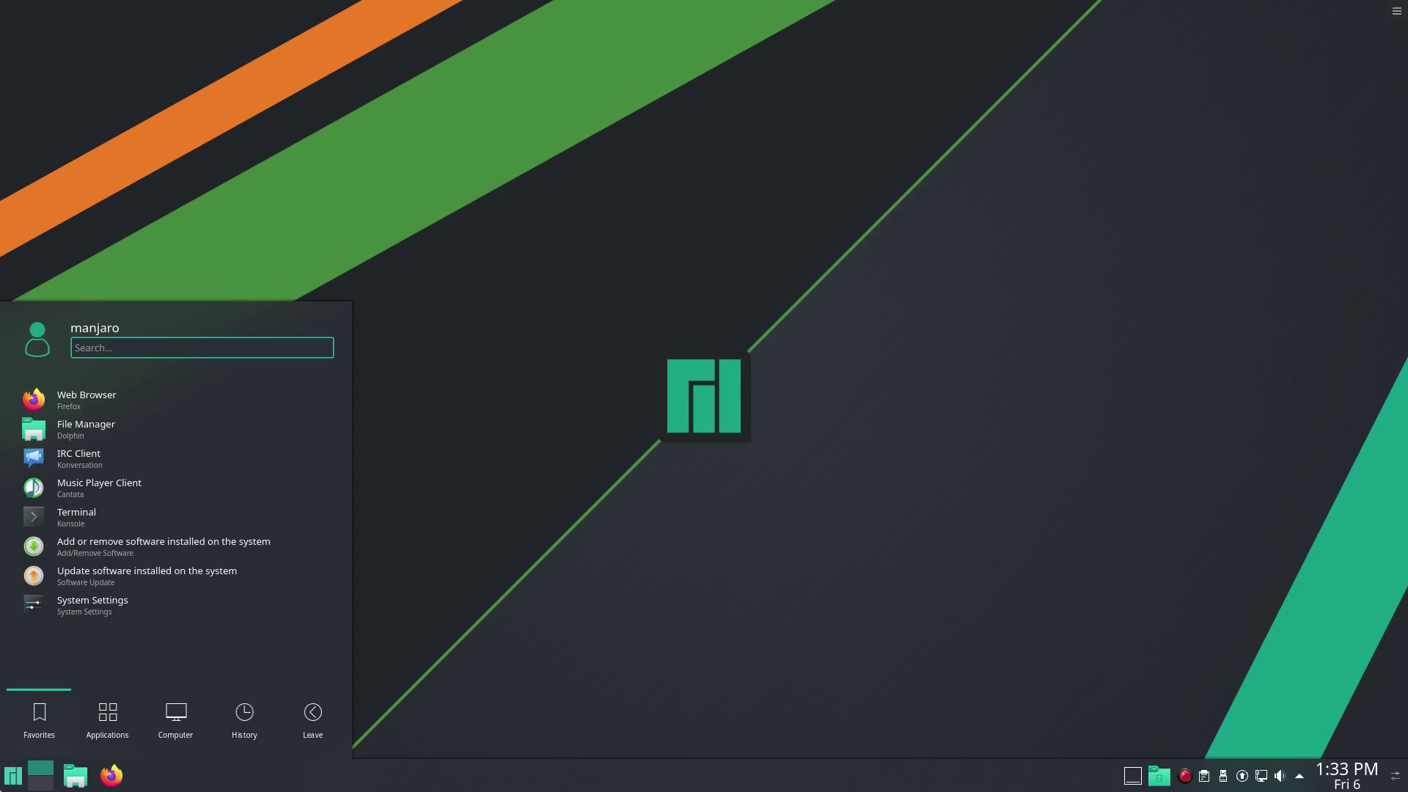
left_click(127, 615)
left_click_drag(441, 32, 657, 82)
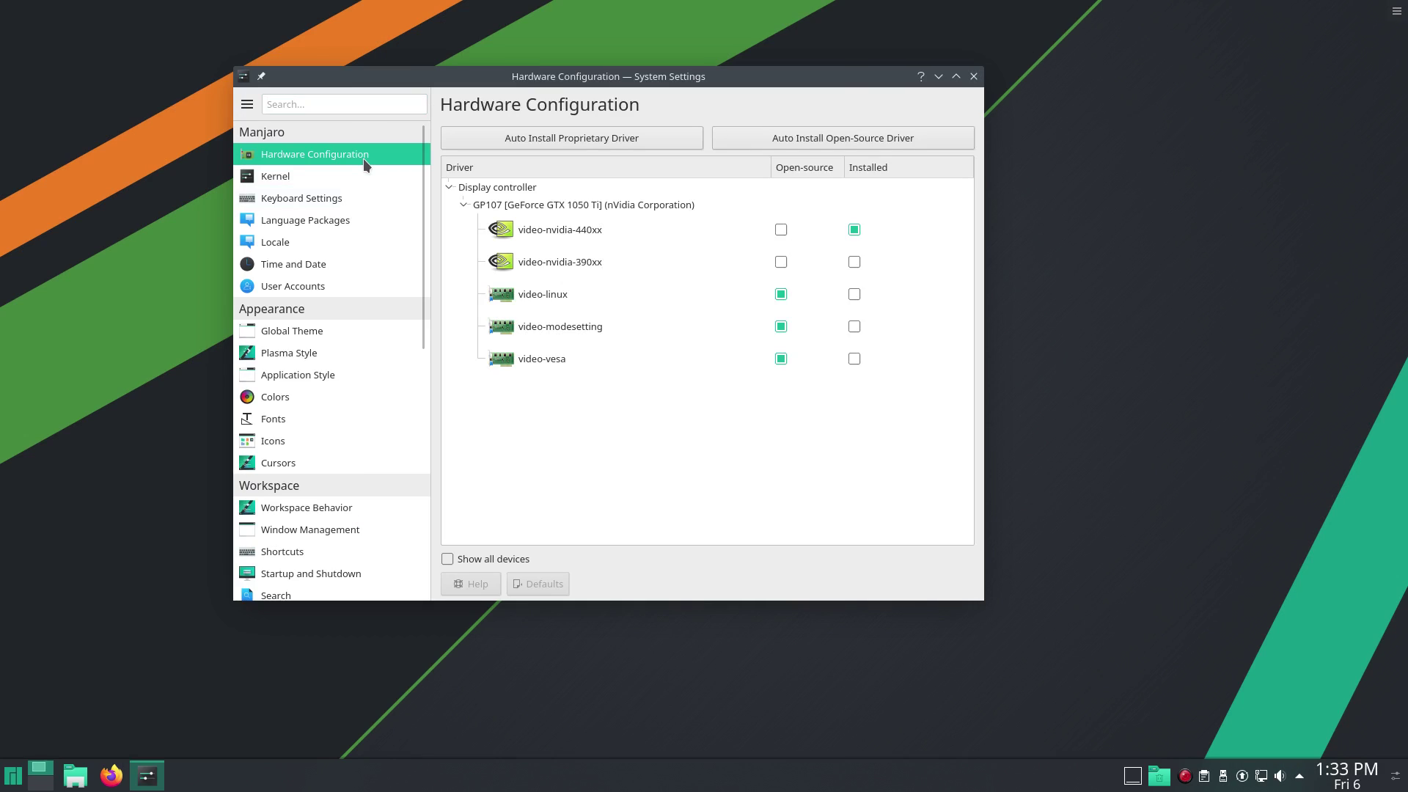
Look through the Kernel, Keyboard Settings, Language Packages and Locale pages of the Manjaro settings.
left_click(343, 181)
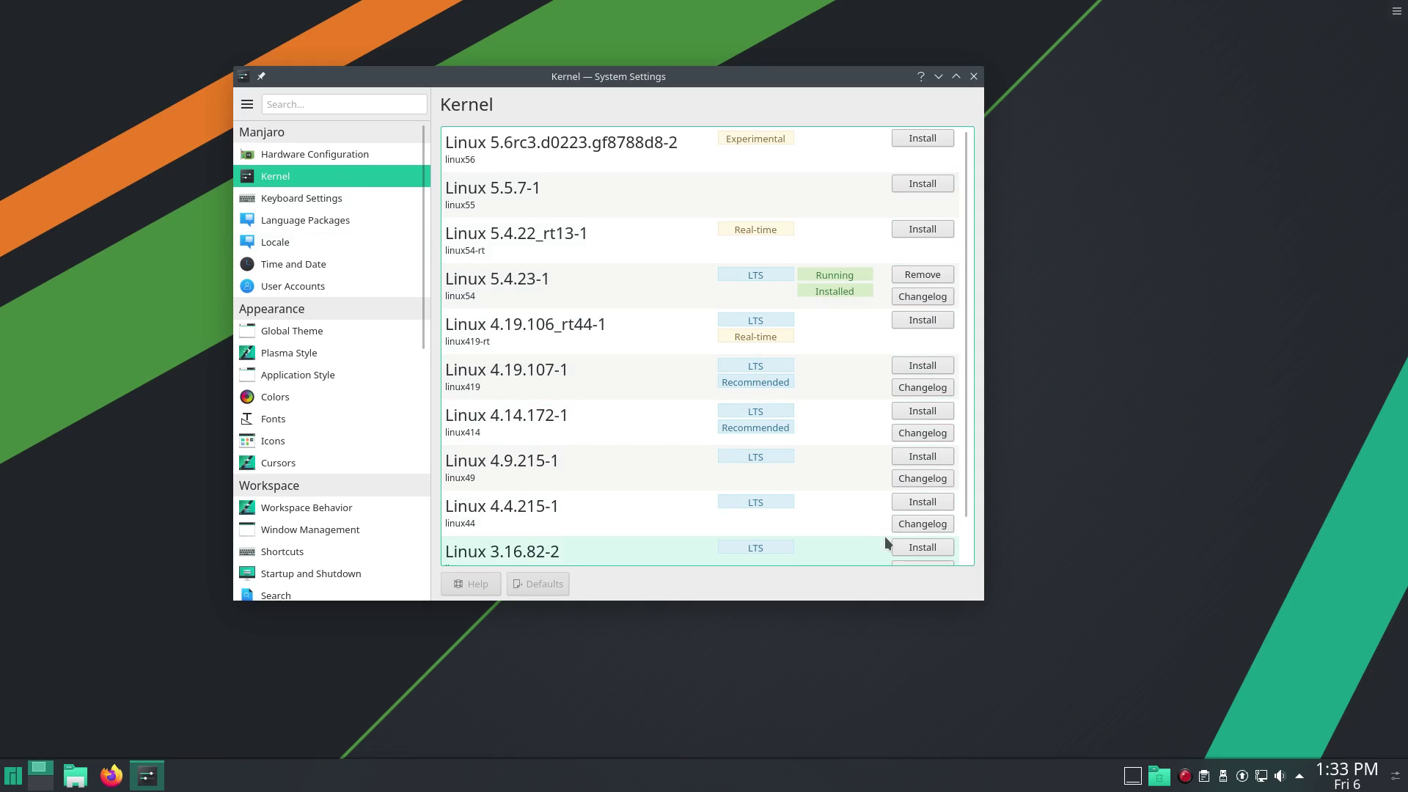
left_click(347, 198)
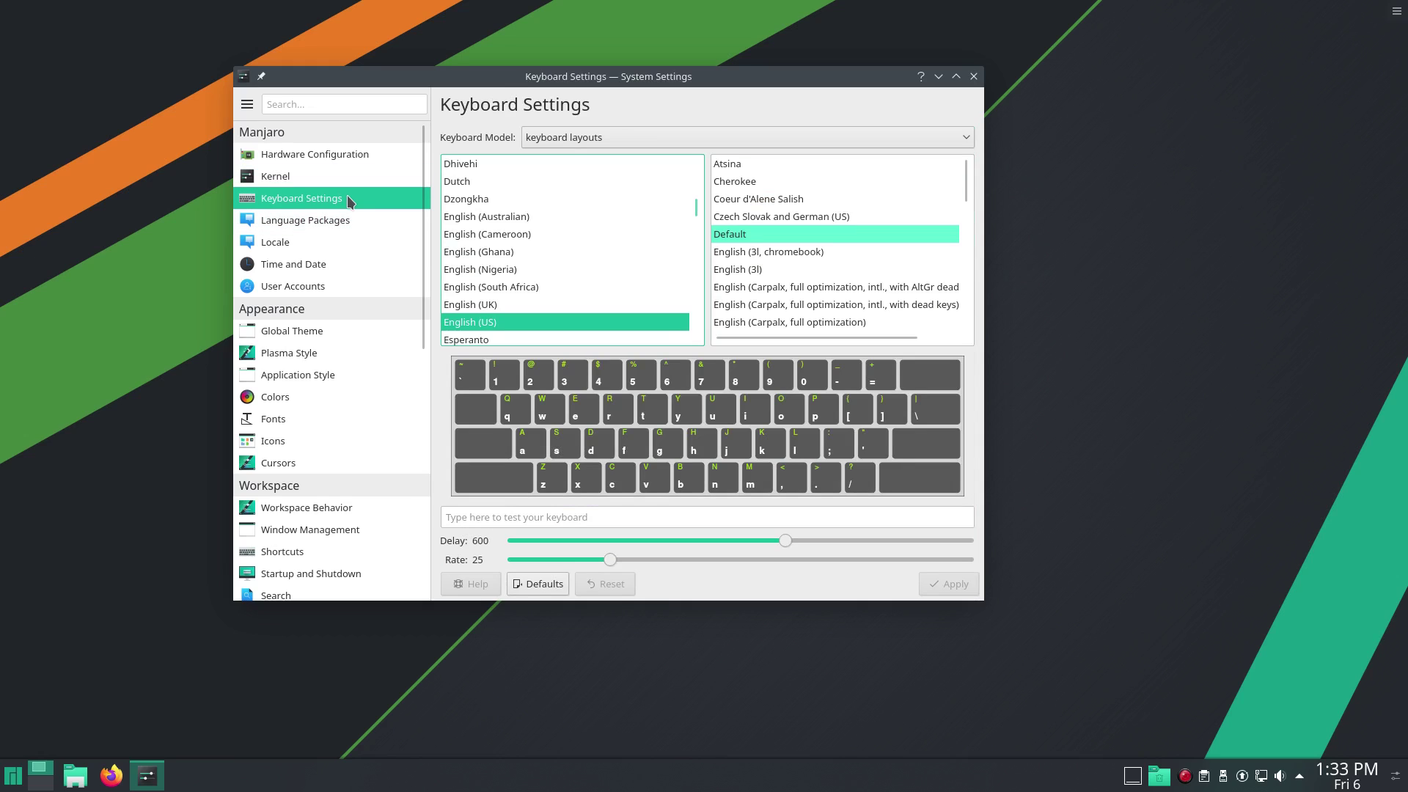
left_click(348, 218)
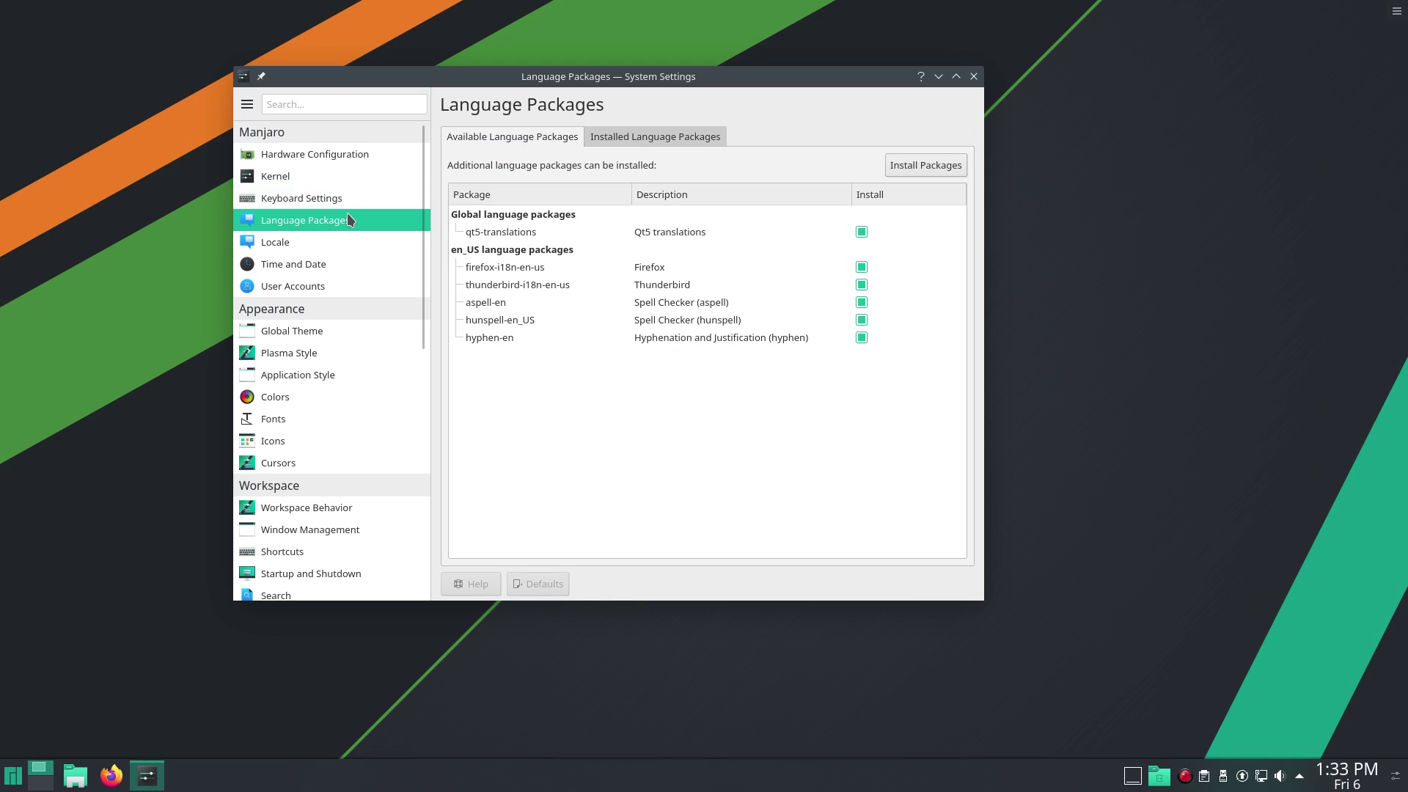
left_click(345, 243)
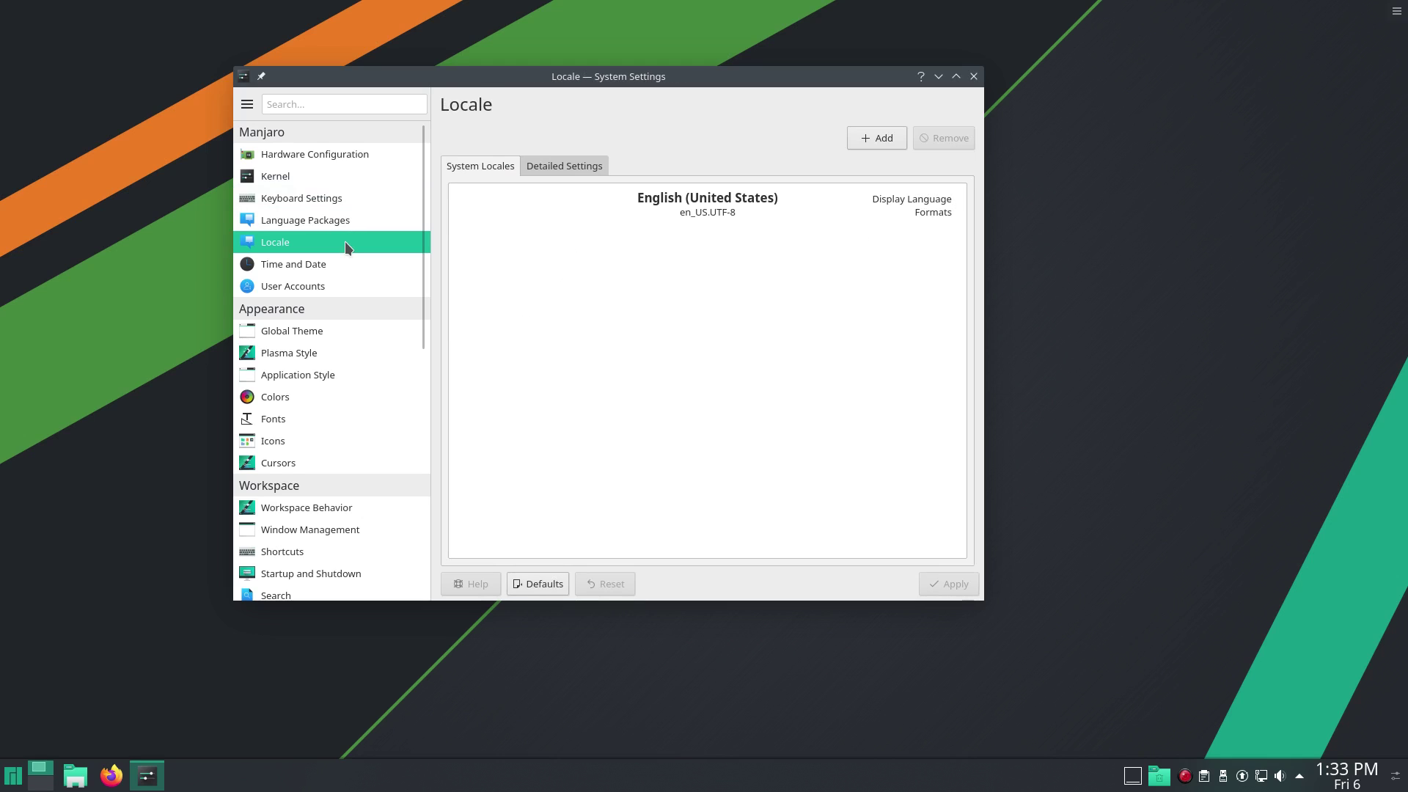
Enable setting the time and date automatically, apply the change with the account password, and continue to the User Accounts page.
left_click(345, 266)
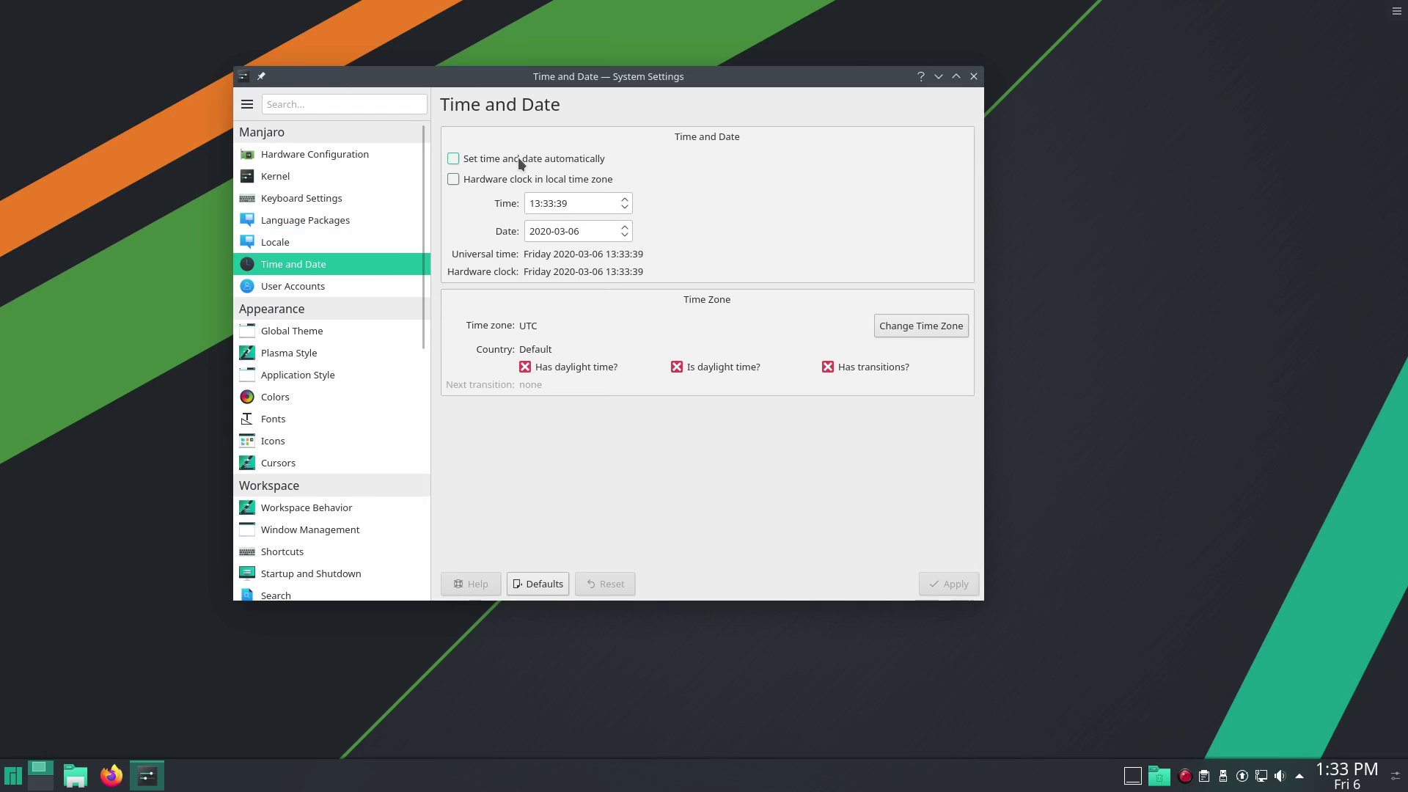
left_click(518, 157)
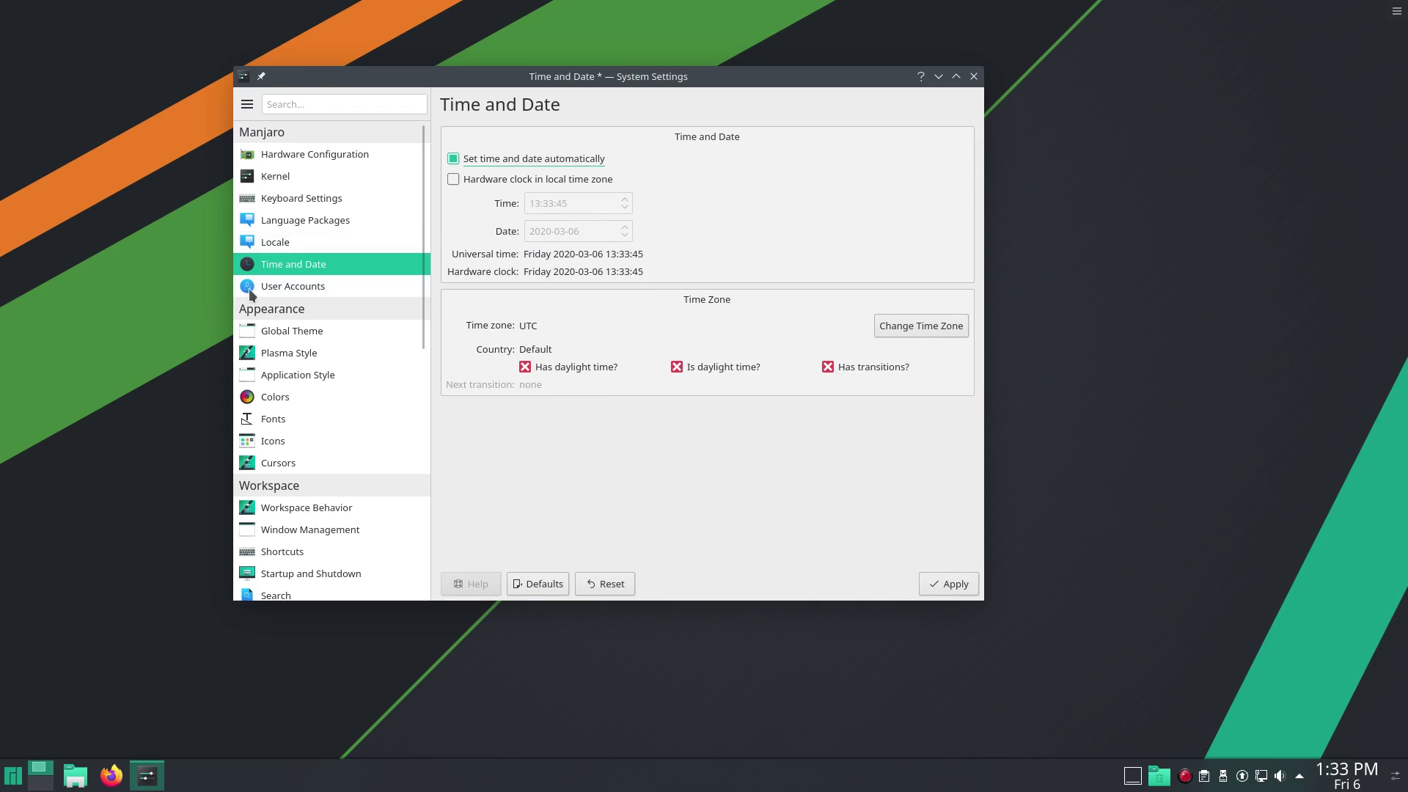
left_click(274, 283)
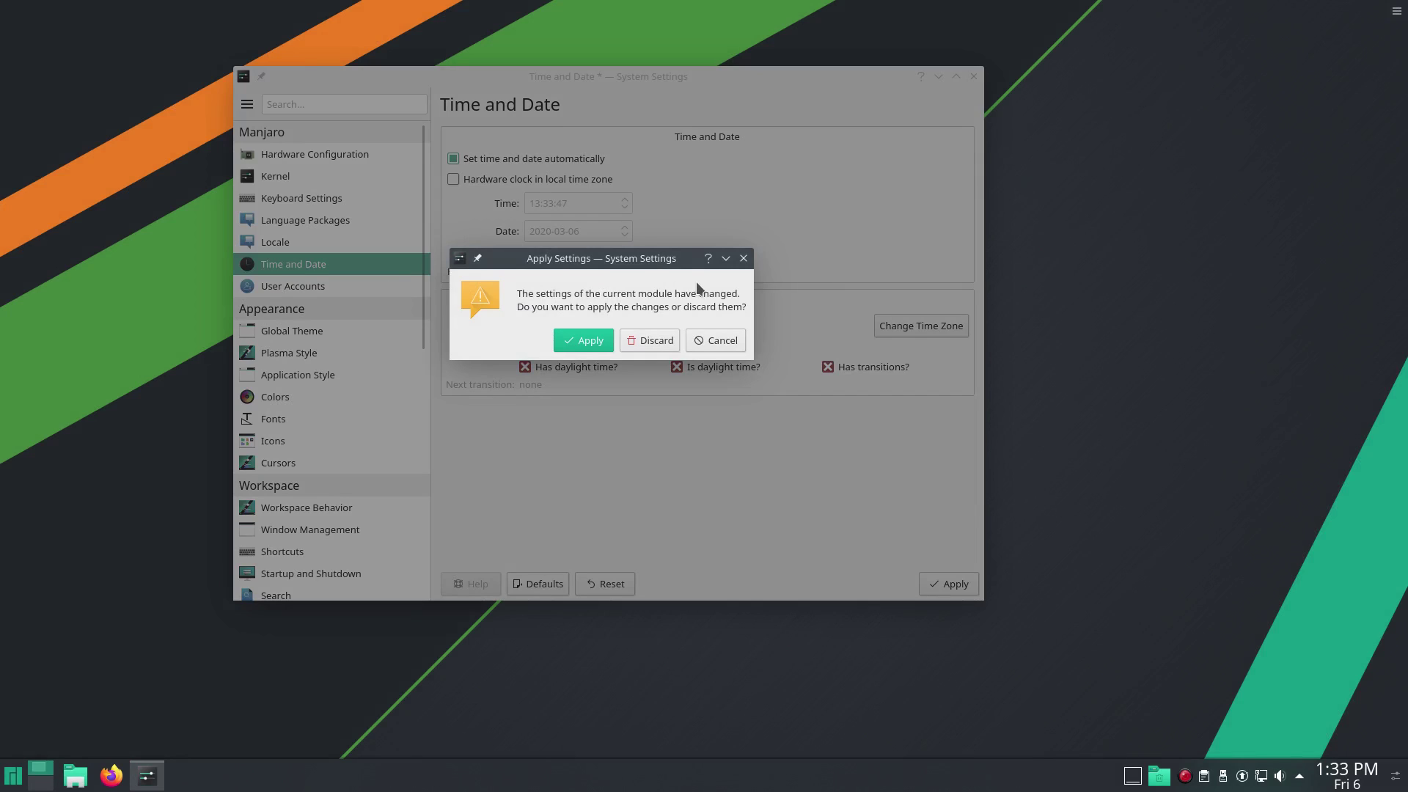
left_click(589, 345)
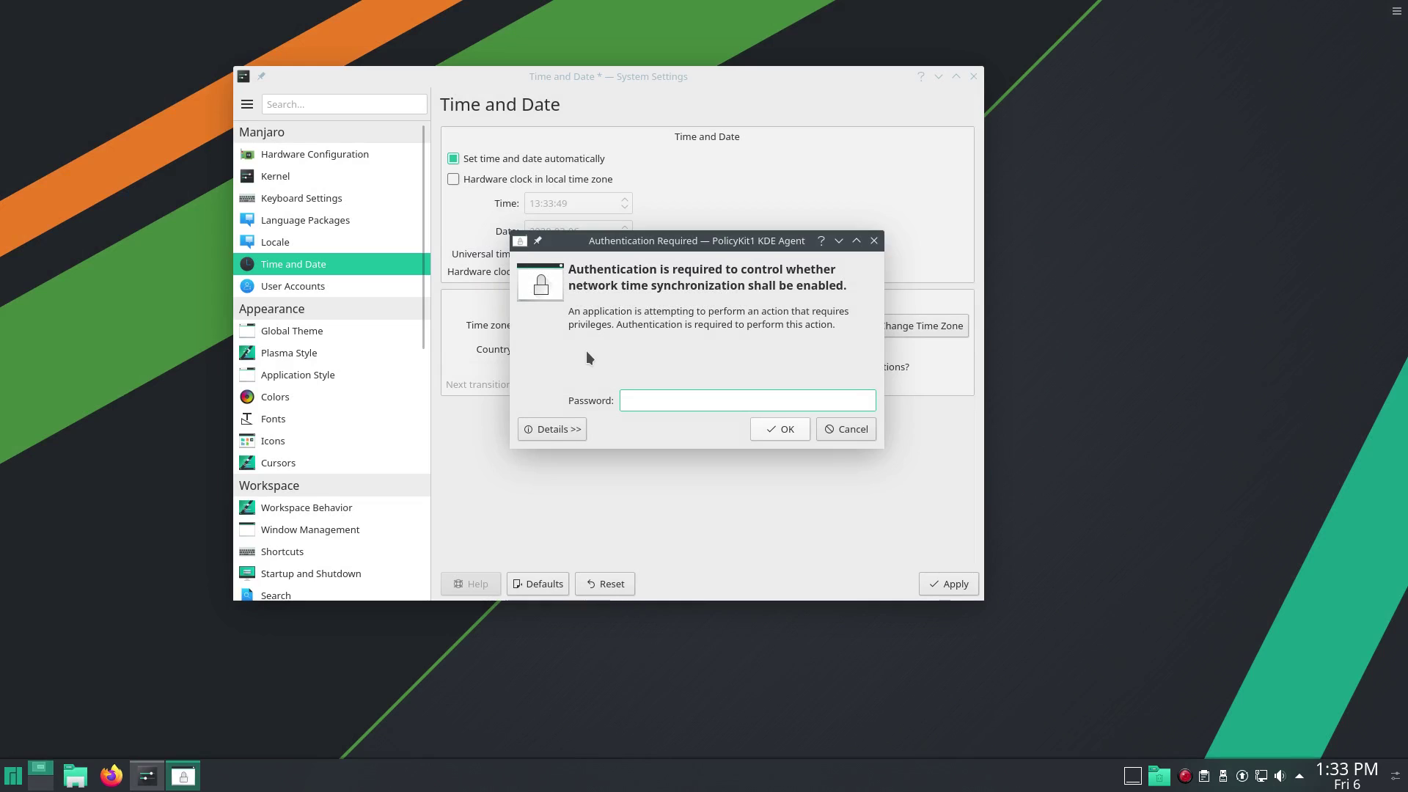
type("●●●●●●●")
key("Return")
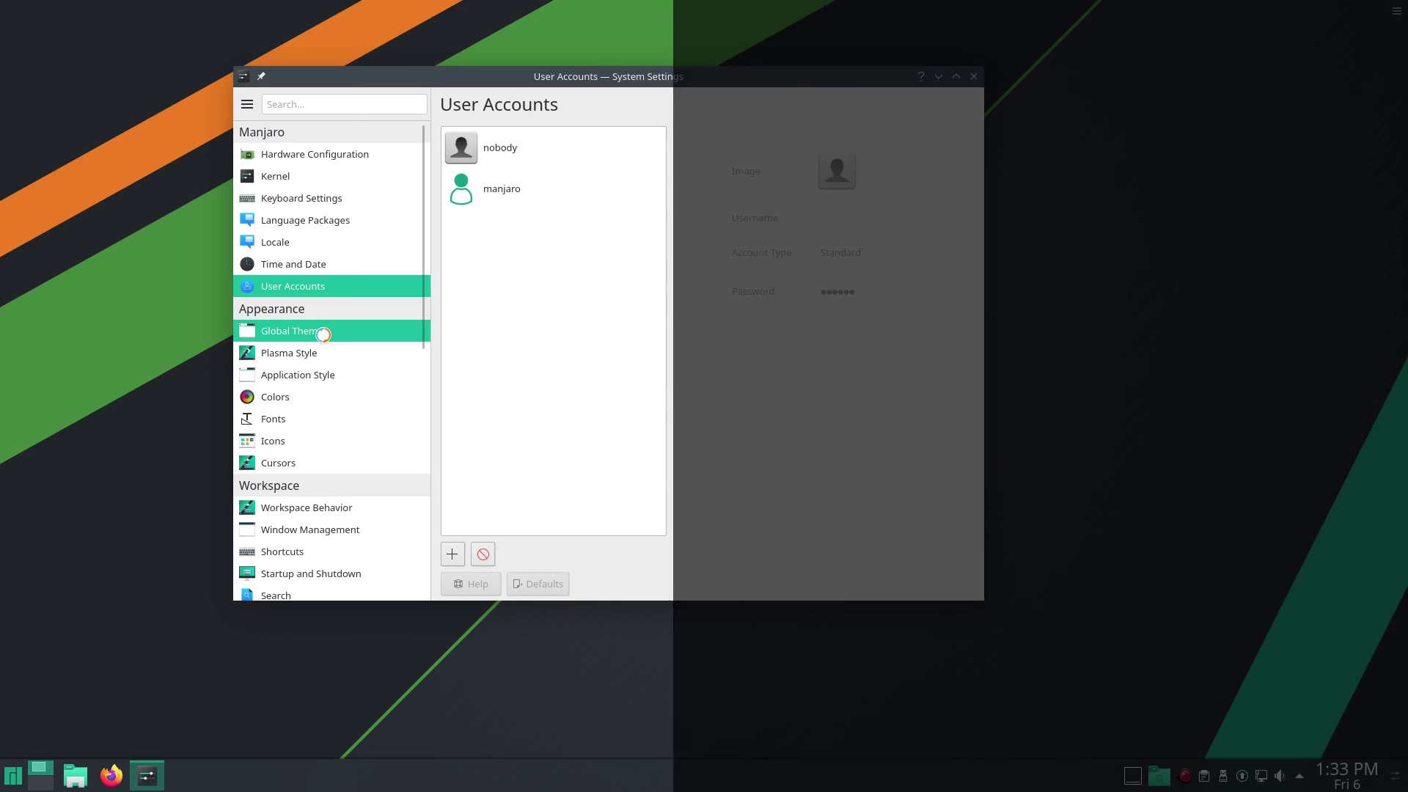
Apply the Breeze global theme and check how the application launcher looks with it.
left_click(323, 336)
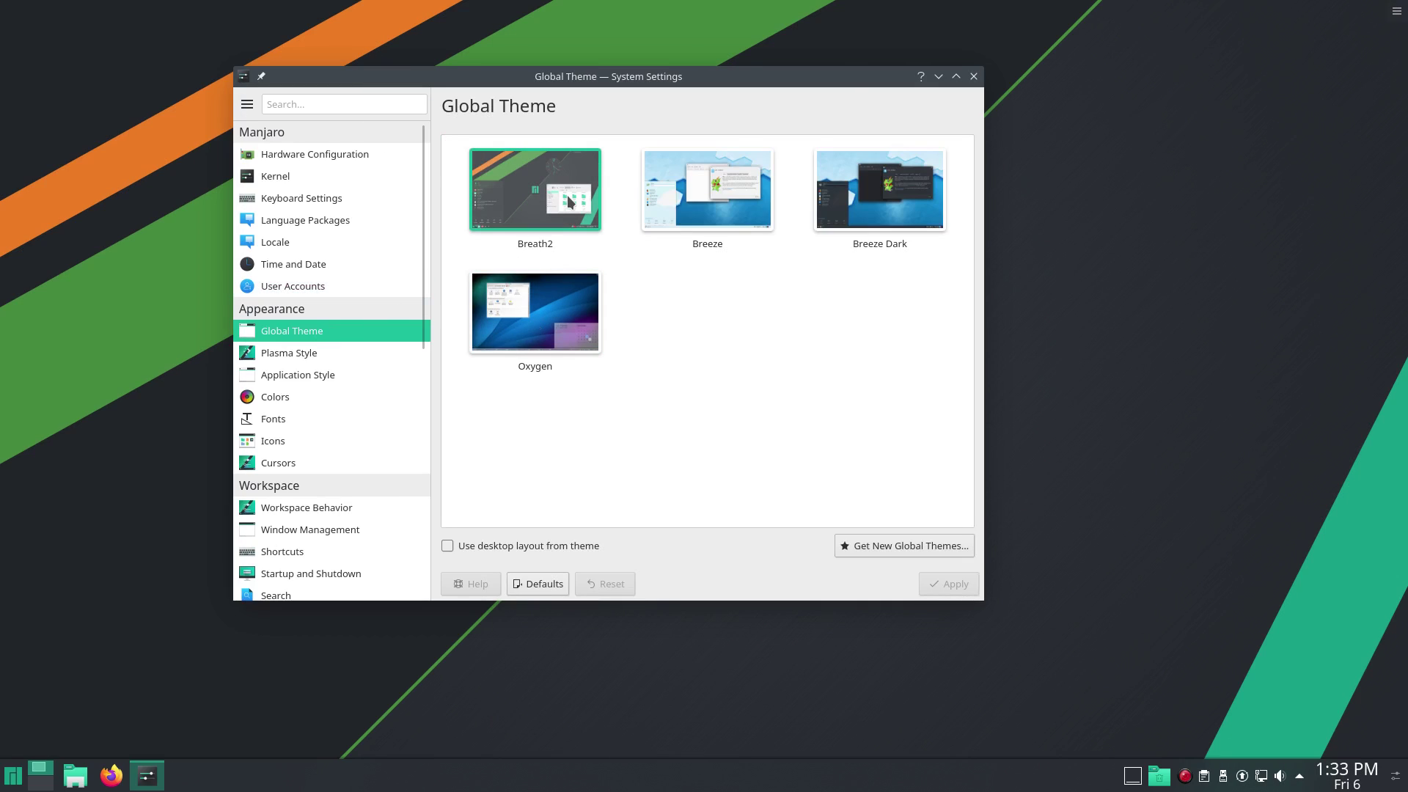
left_click(676, 187)
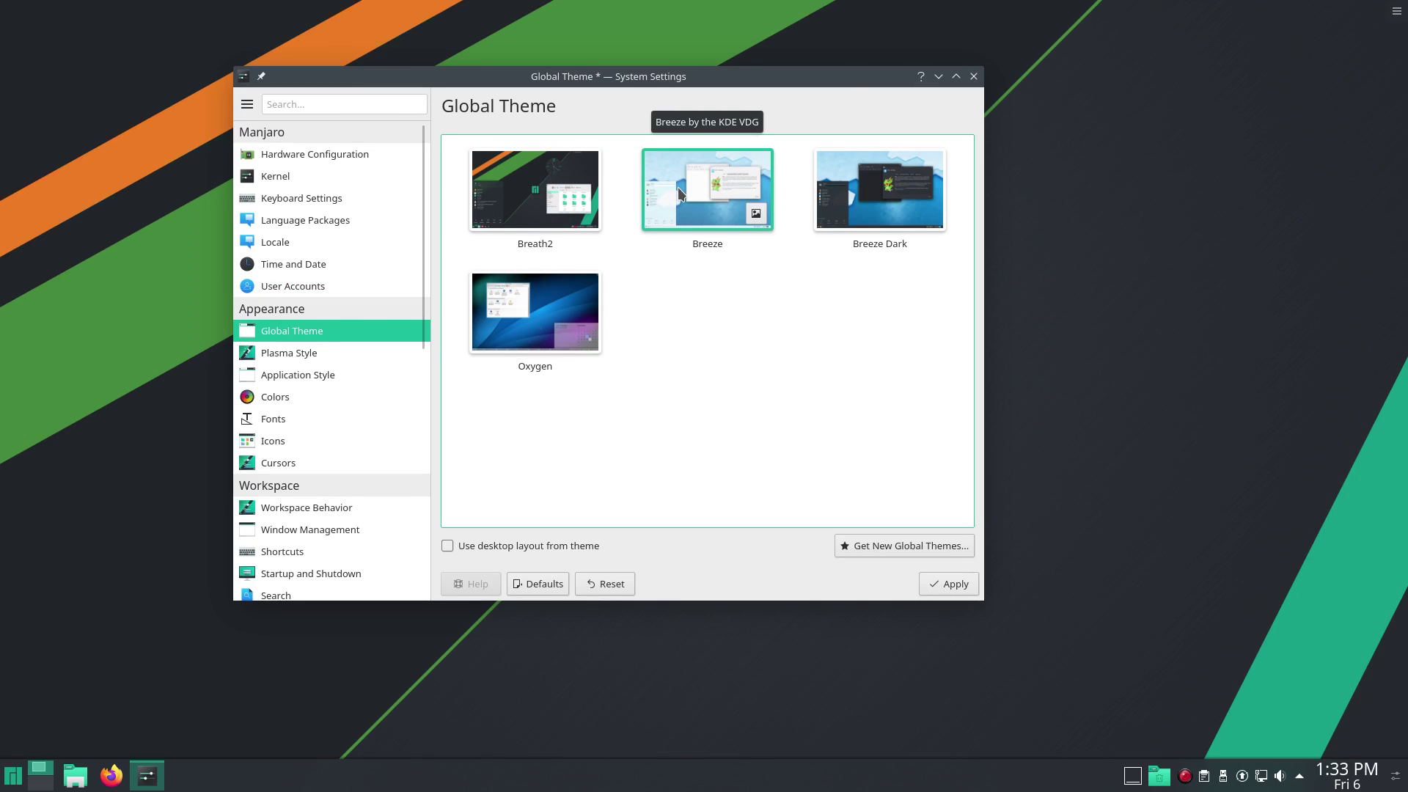
left_click(949, 584)
left_click(16, 775)
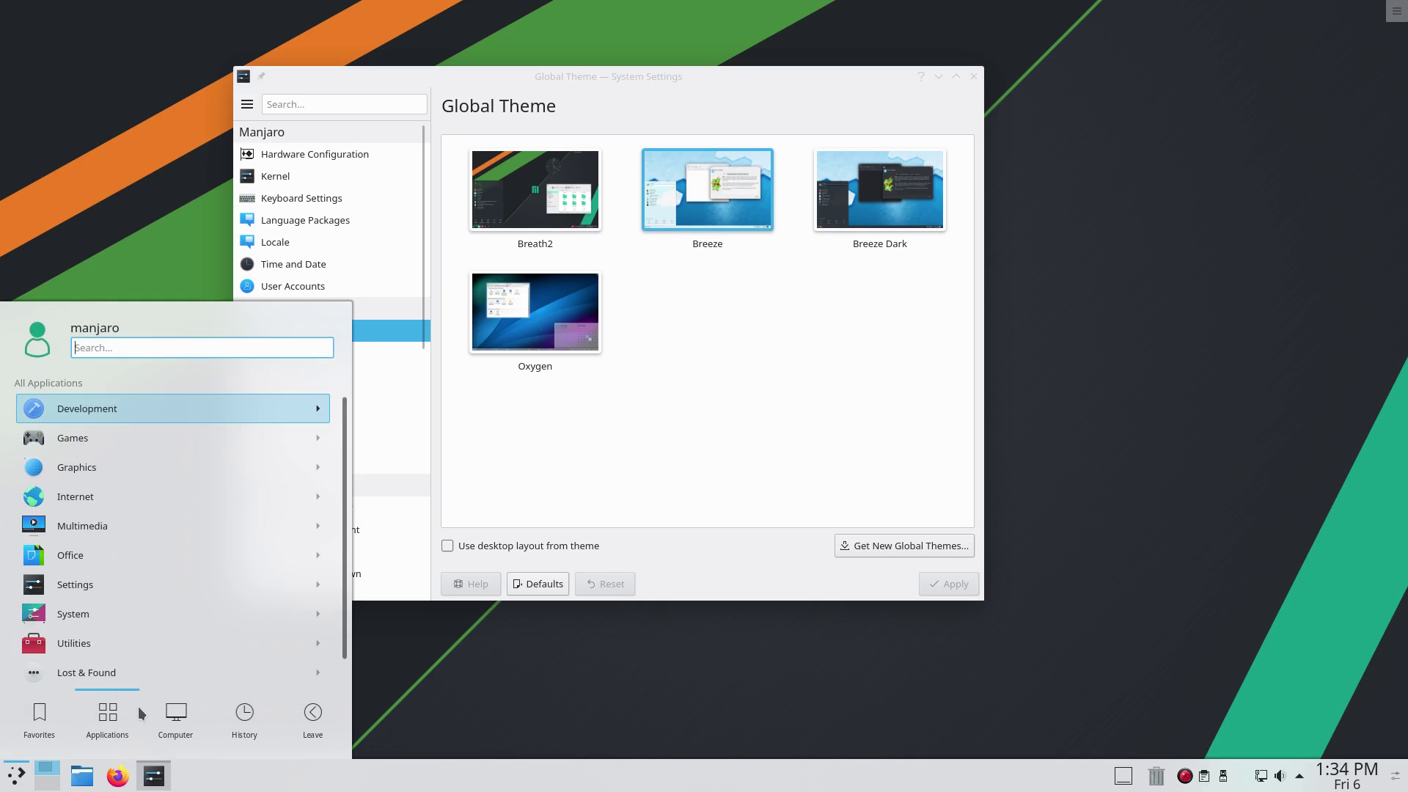
left_click(409, 741)
Apply the Breeze Dark global theme and check the application launcher's appearance.
left_click(880, 190)
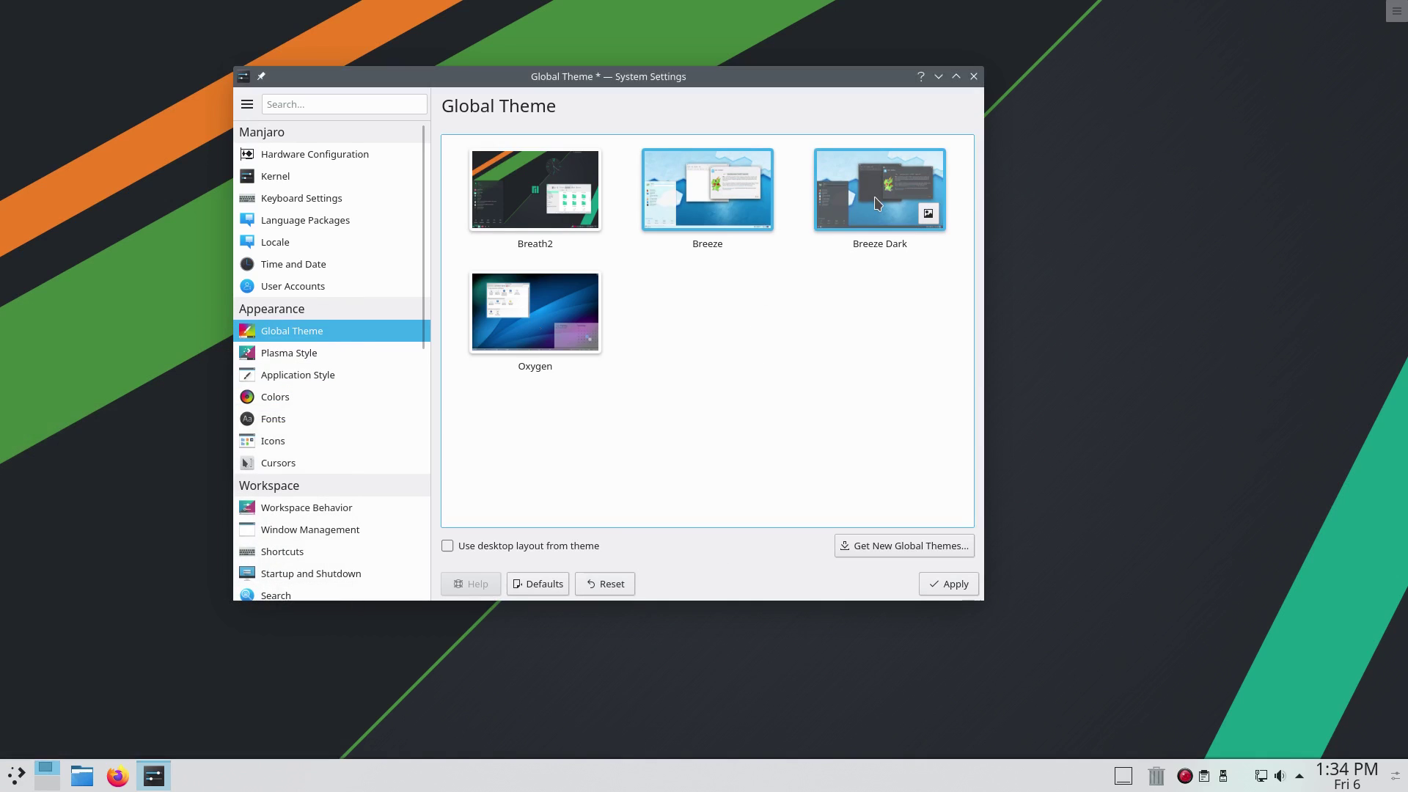
left_click(955, 585)
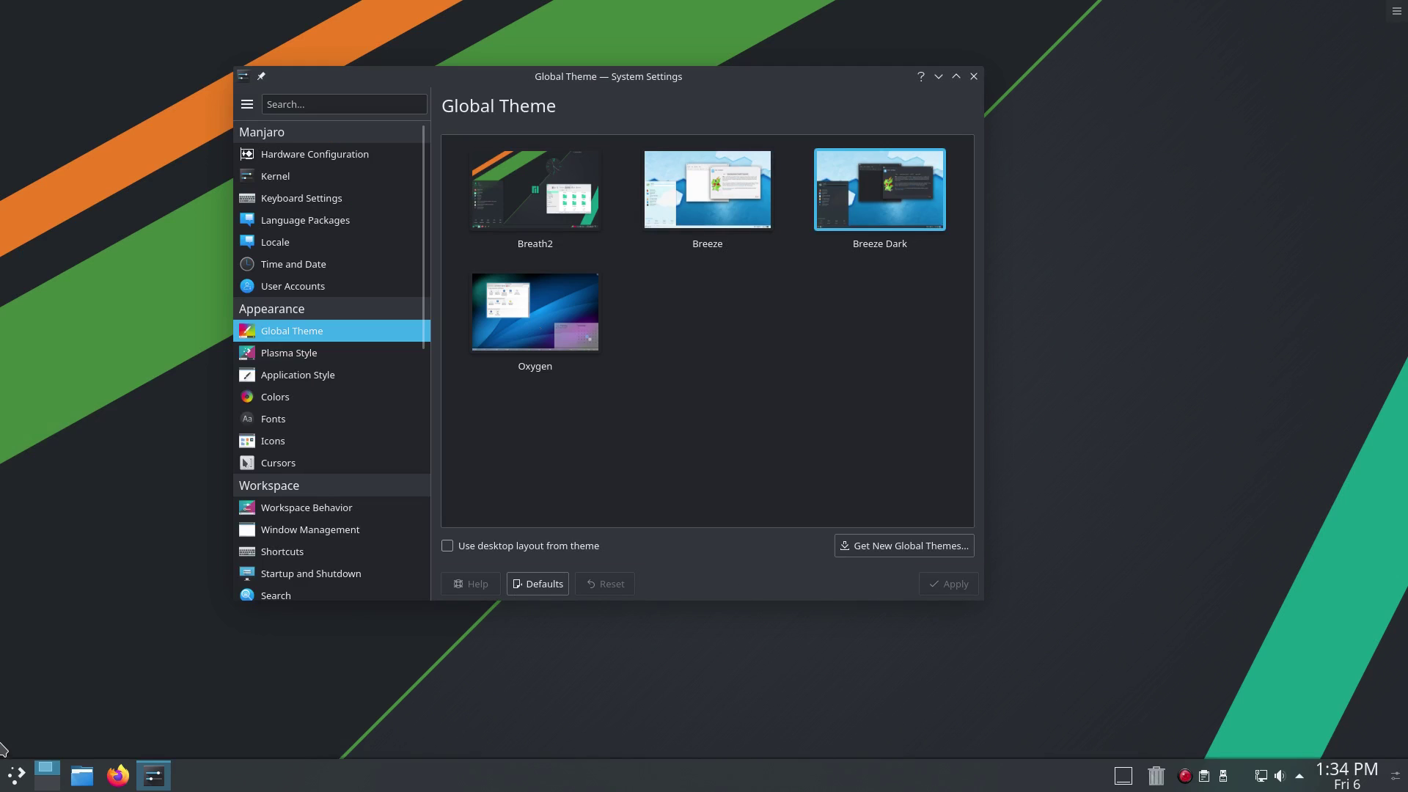
key("super")
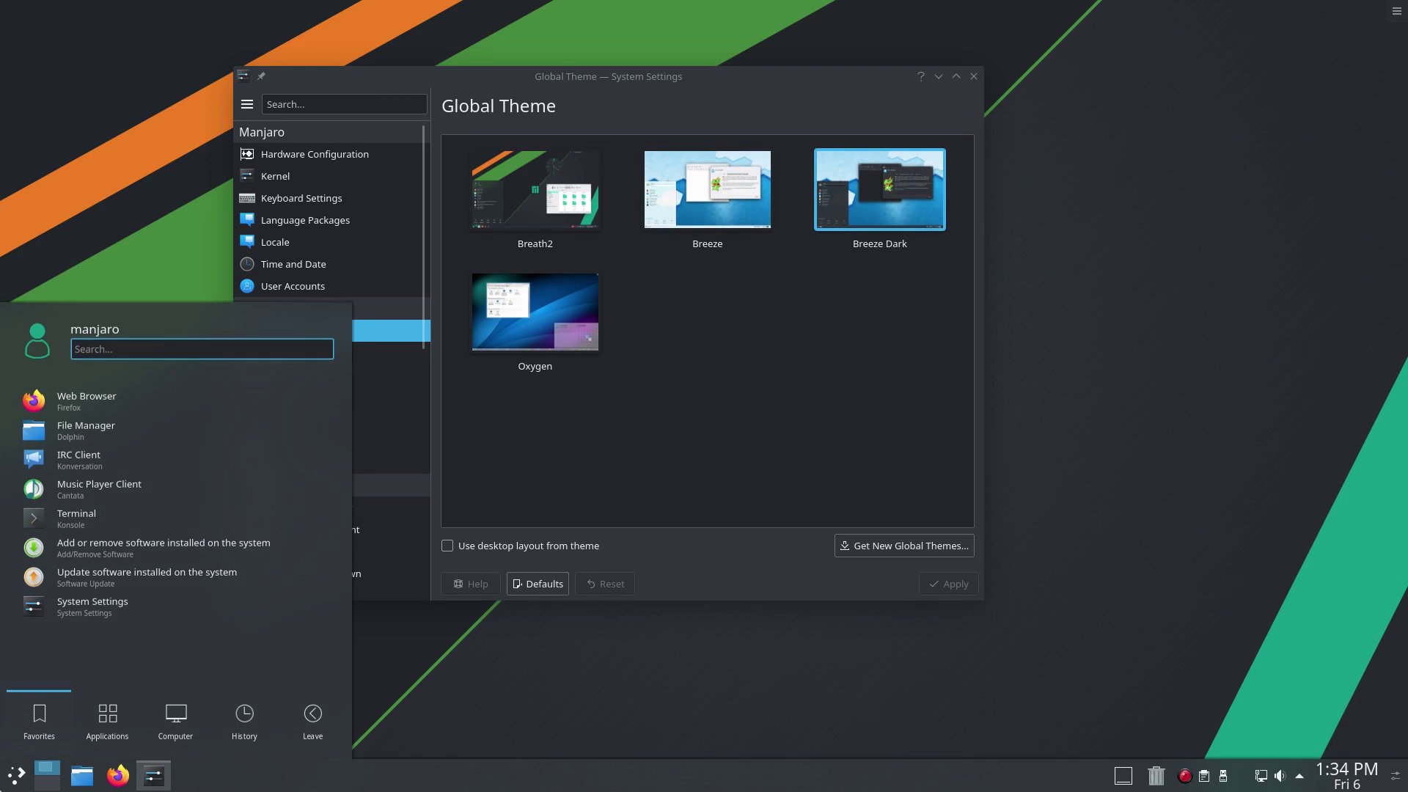
key("Escape")
Open the Dolphin file manager, restore it from full size, and arrange it beside the System Settings window.
left_click(82, 777)
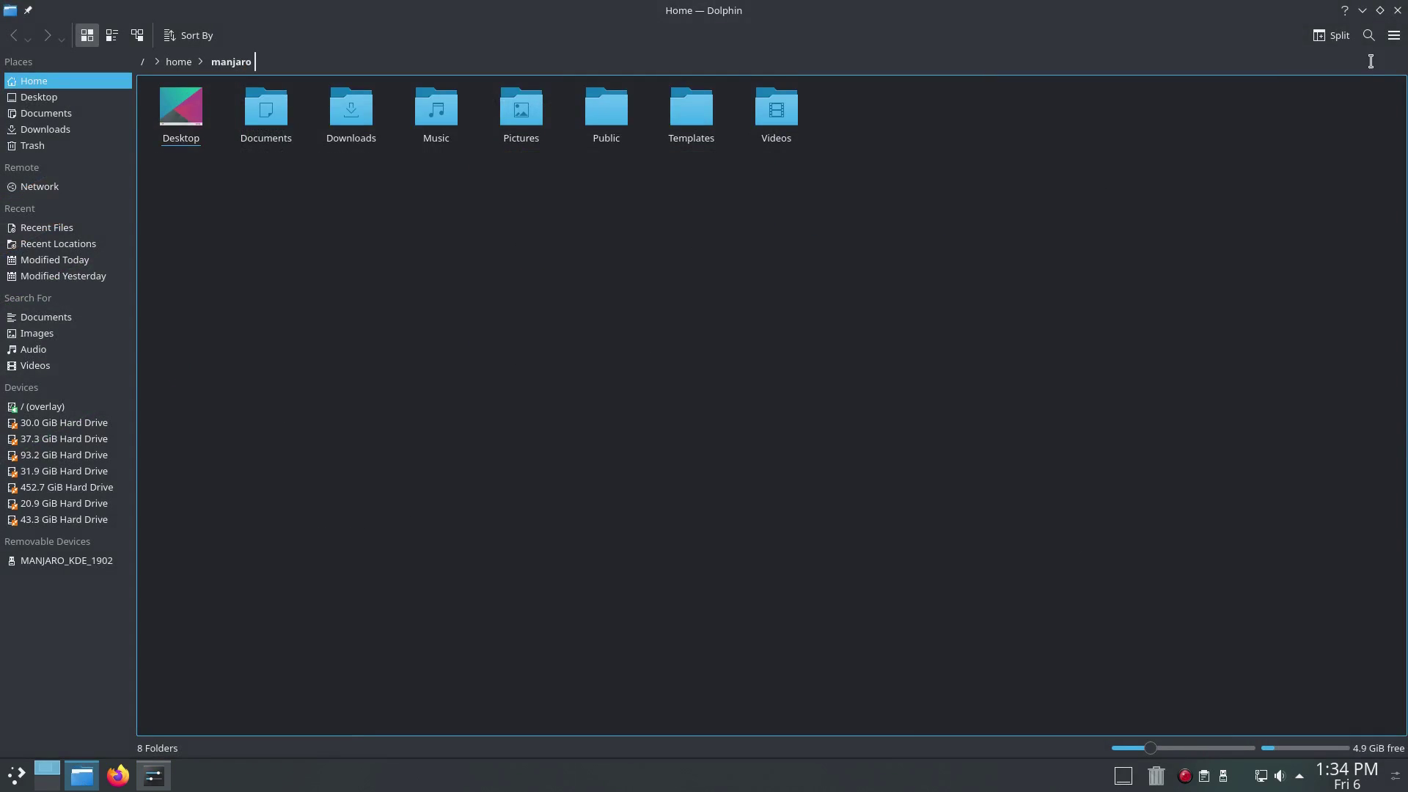
left_click(1380, 9)
left_click_drag(1176, 379, 1191, 265)
left_click_drag(755, 110, 570, 109)
mouse_move(1204, 267)
left_mouse_down()
mouse_move(1132, 220)
mouse_move(1139, 134)
mouse_move(767, 165)
mouse_move(959, 184)
mouse_move(1156, 161)
left_mouse_up()
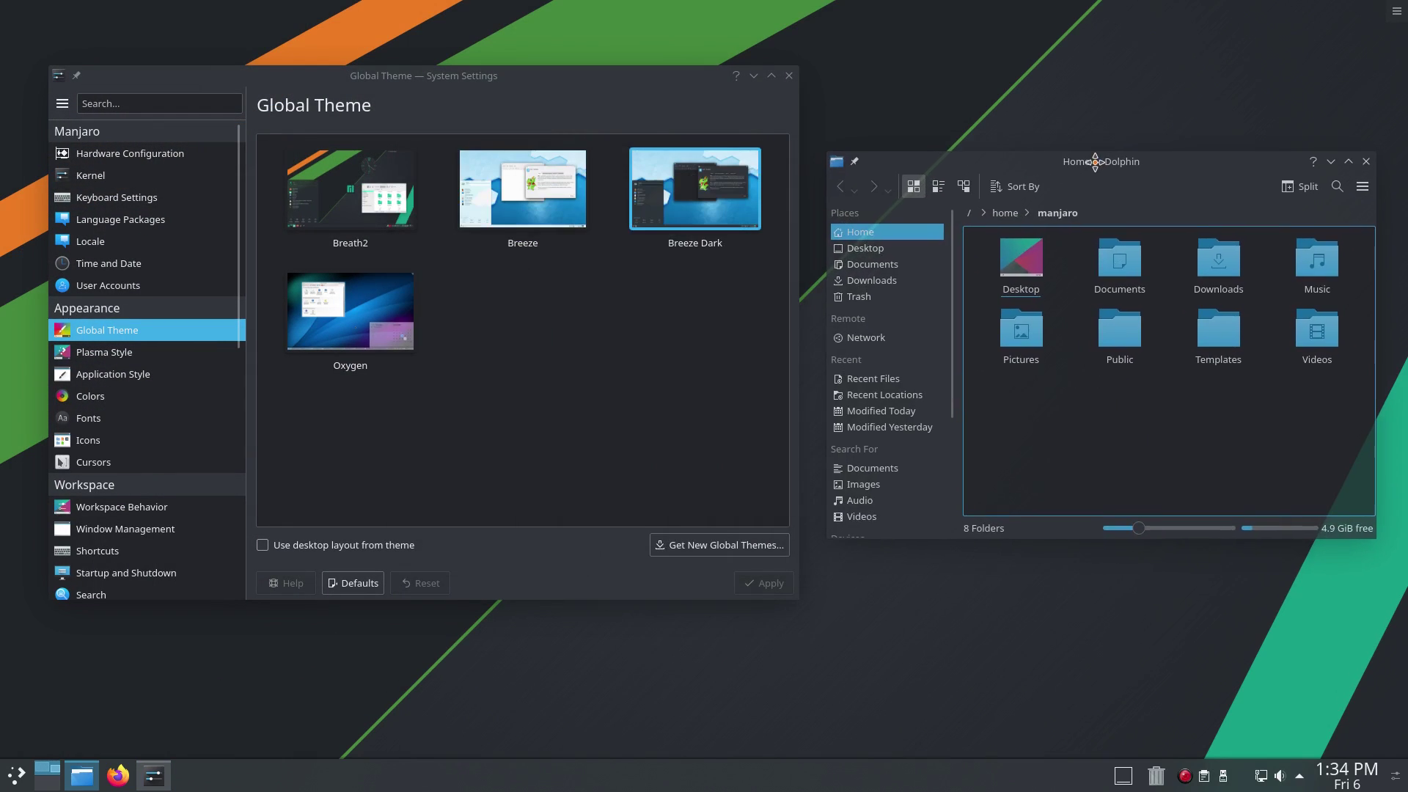
View the Desktop and Downloads folders in the file manager, then close it.
left_click(855, 251)
left_click(872, 280)
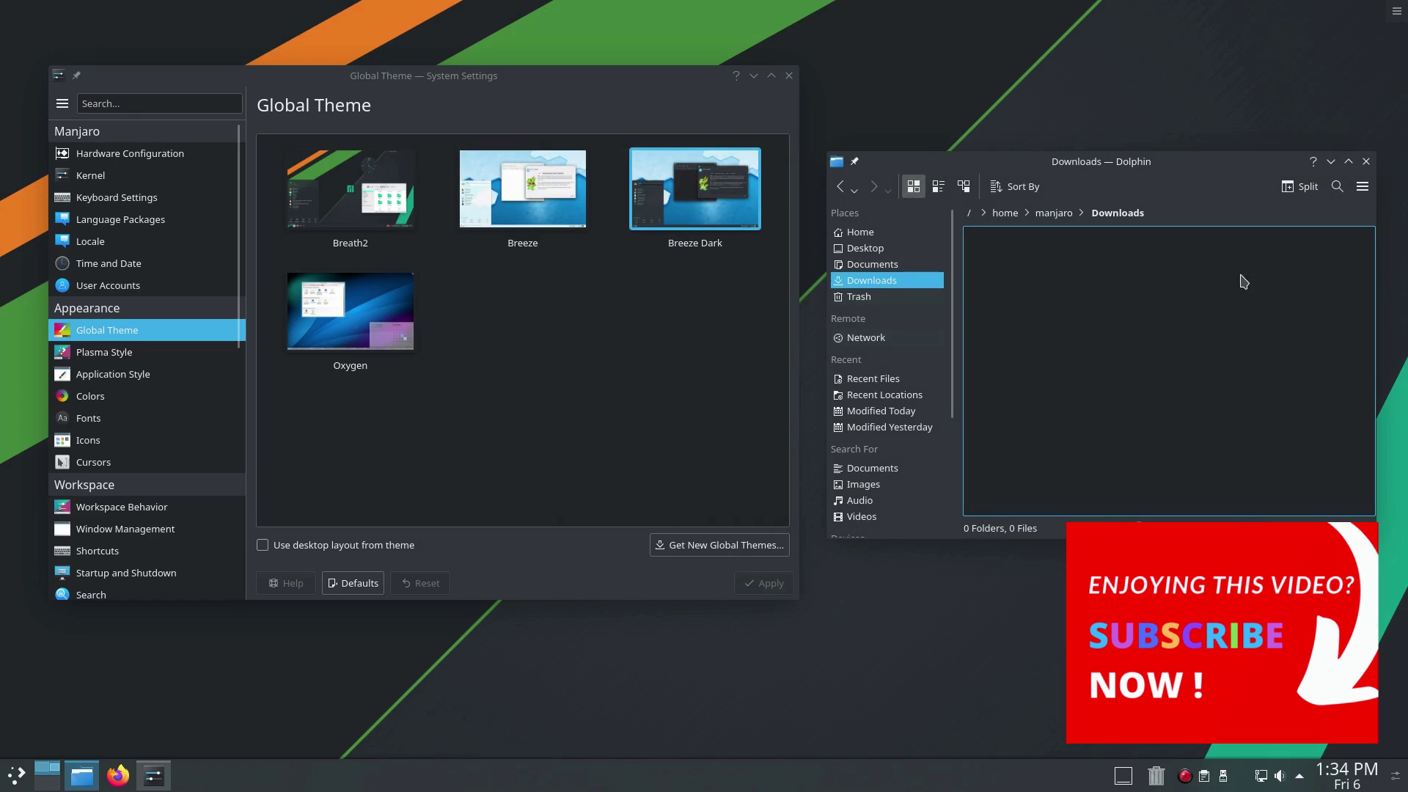
left_click(1365, 162)
Apply the Oxygen global theme and open and dismiss the application launcher to preview it.
left_click(350, 311)
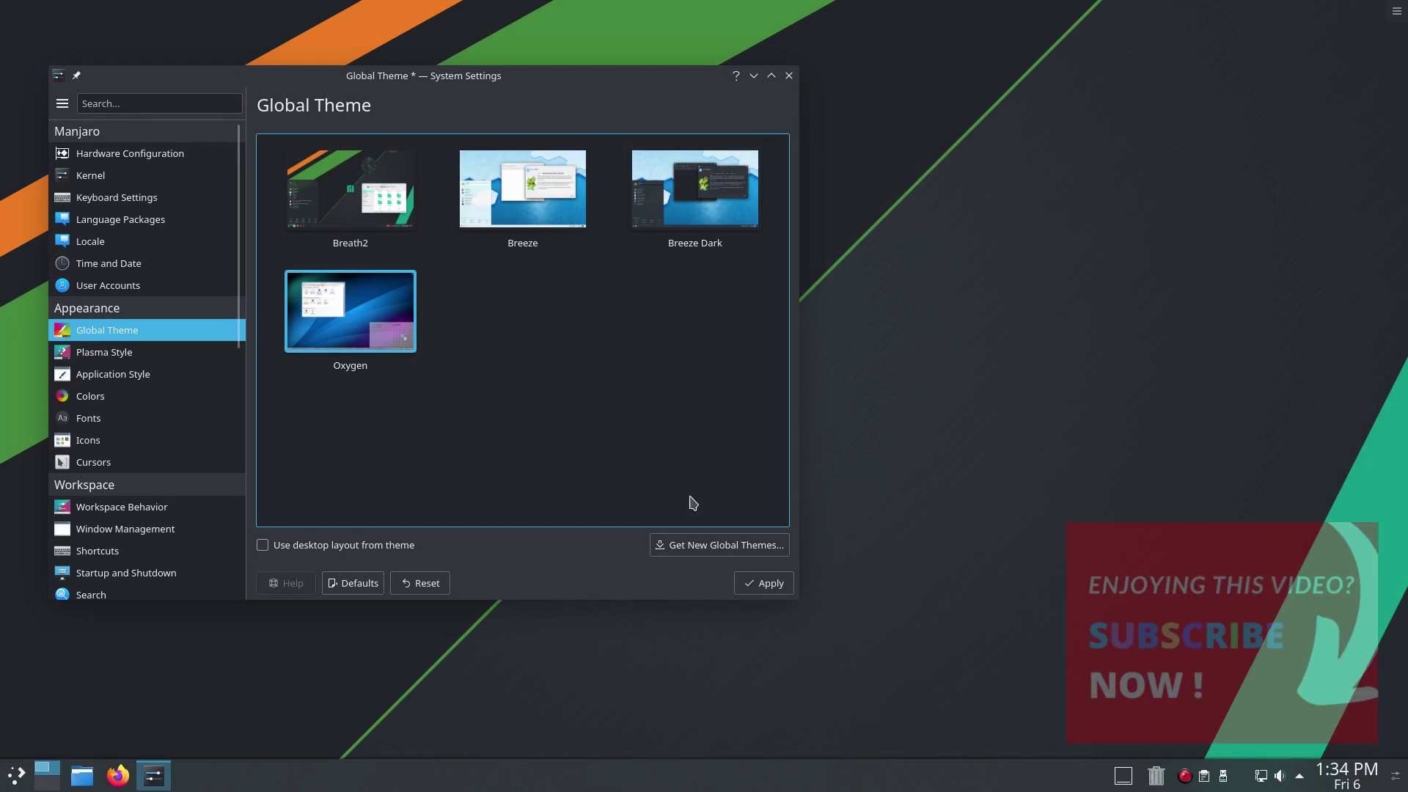
left_click(768, 584)
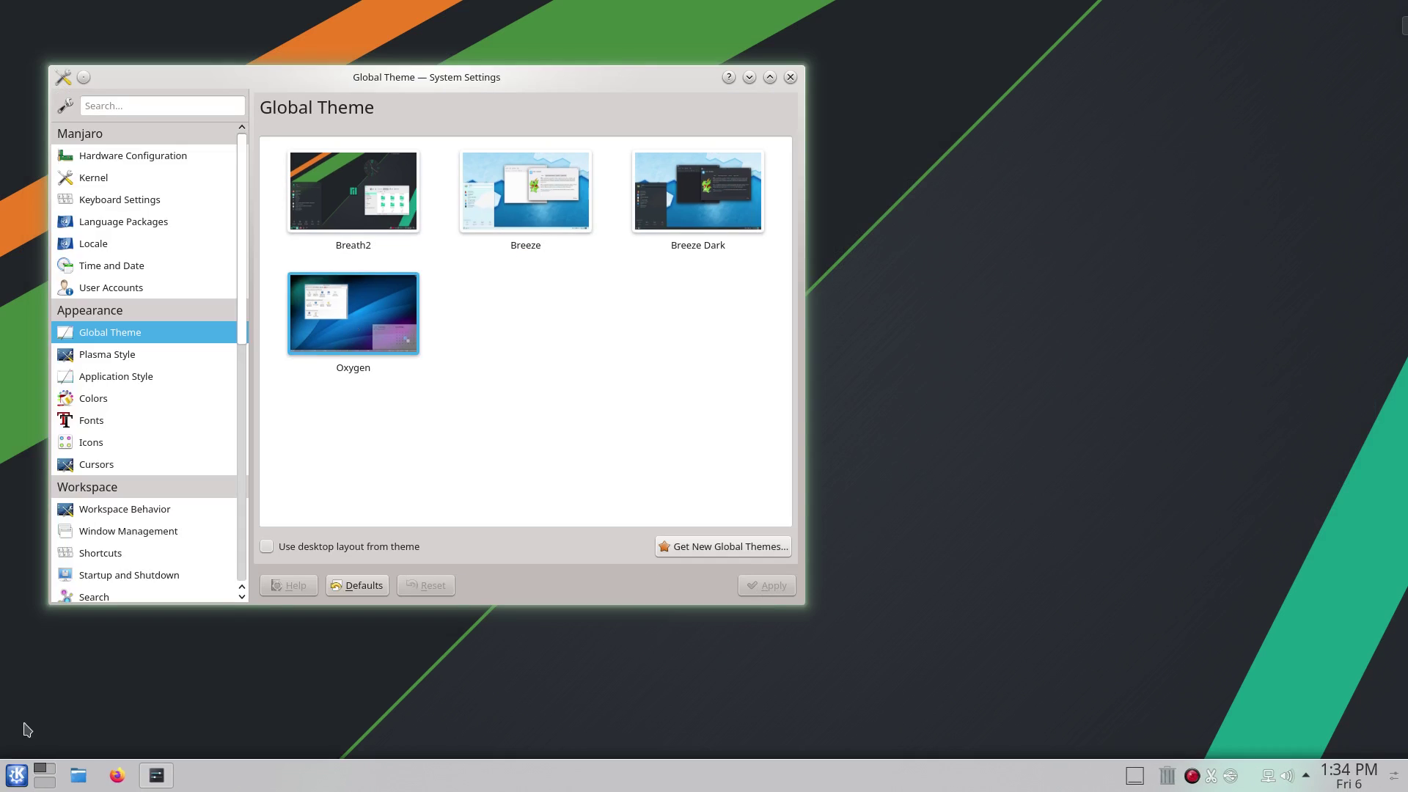
left_click(6, 773)
key("Escape")
Apply the Breath2 global theme and show the System Information page under System Administration.
left_click(353, 192)
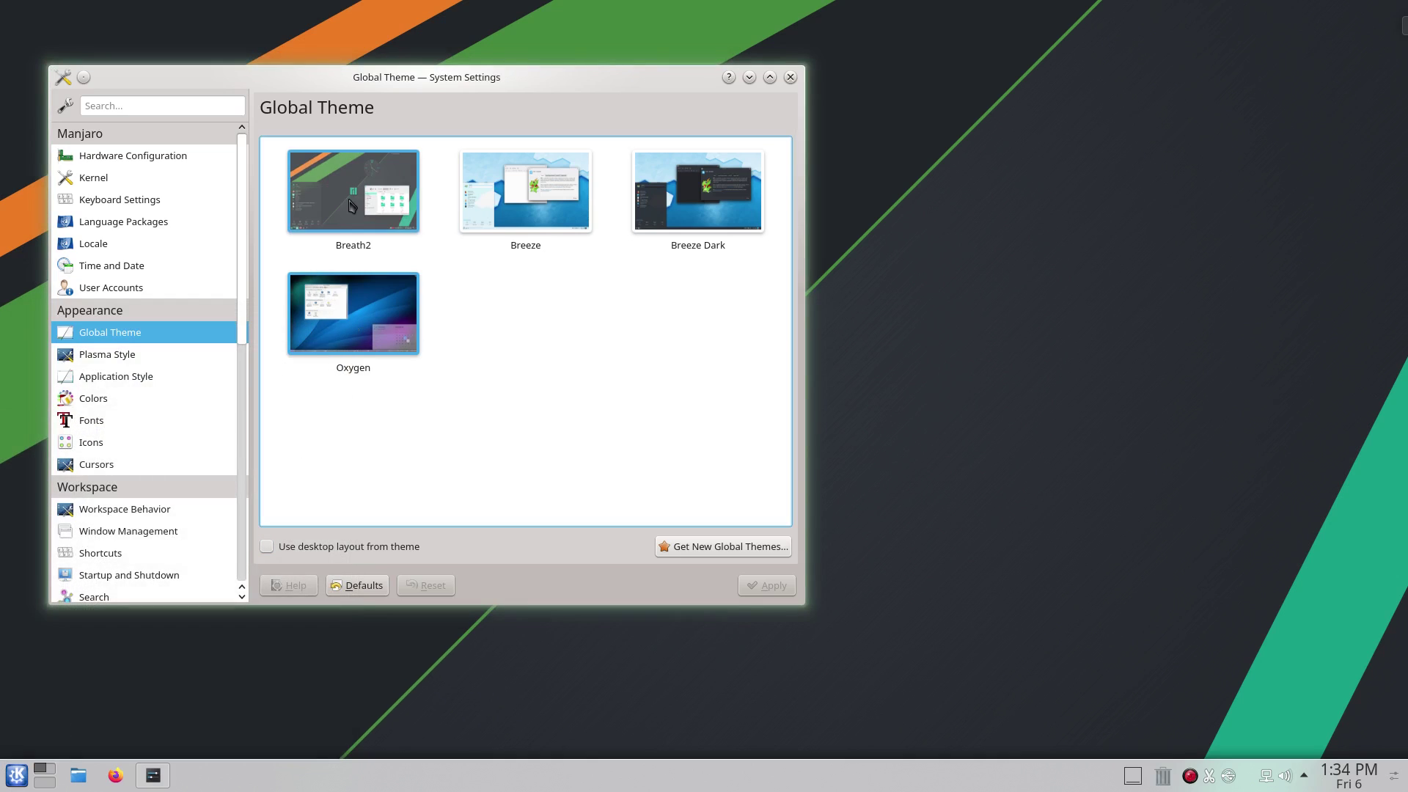
left_click(765, 585)
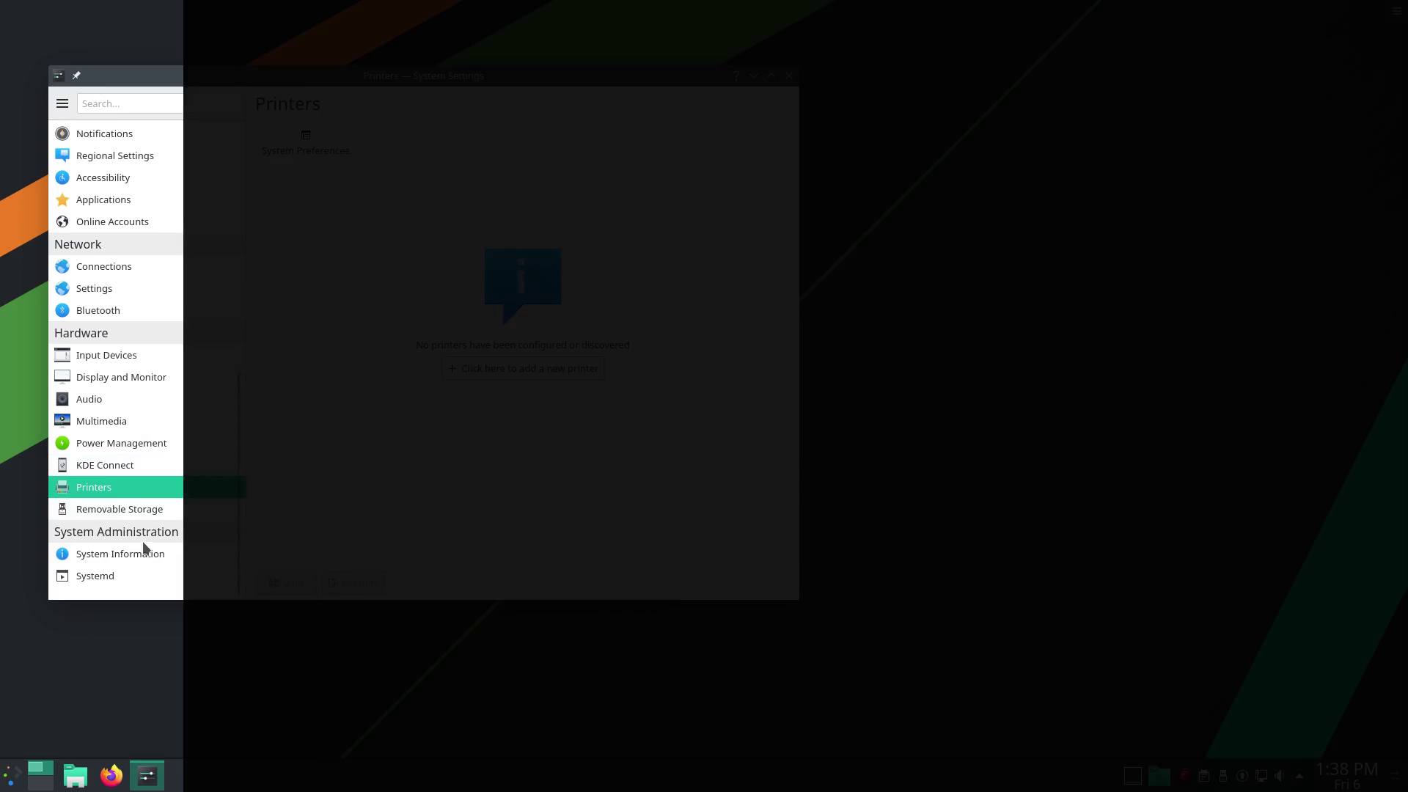
left_click(142, 551)
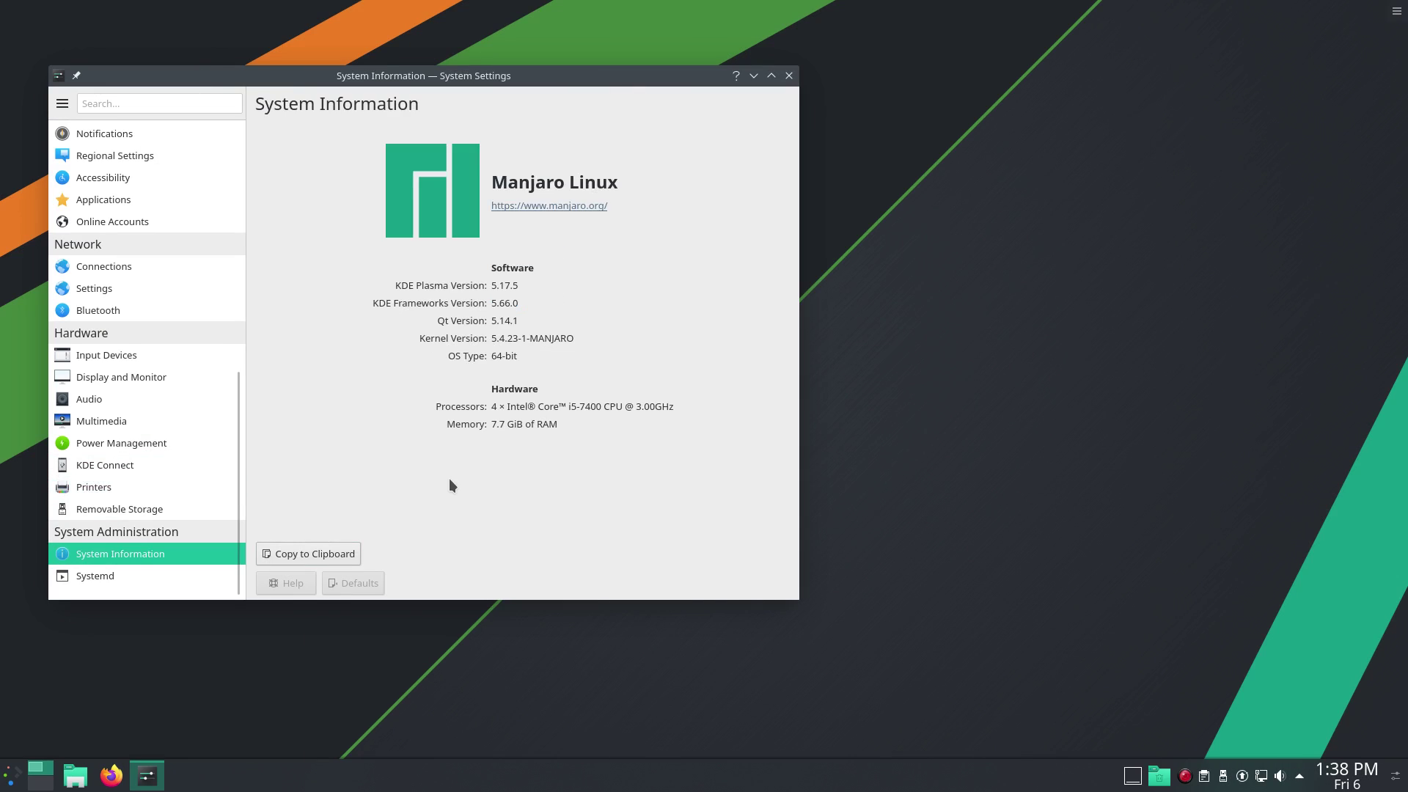